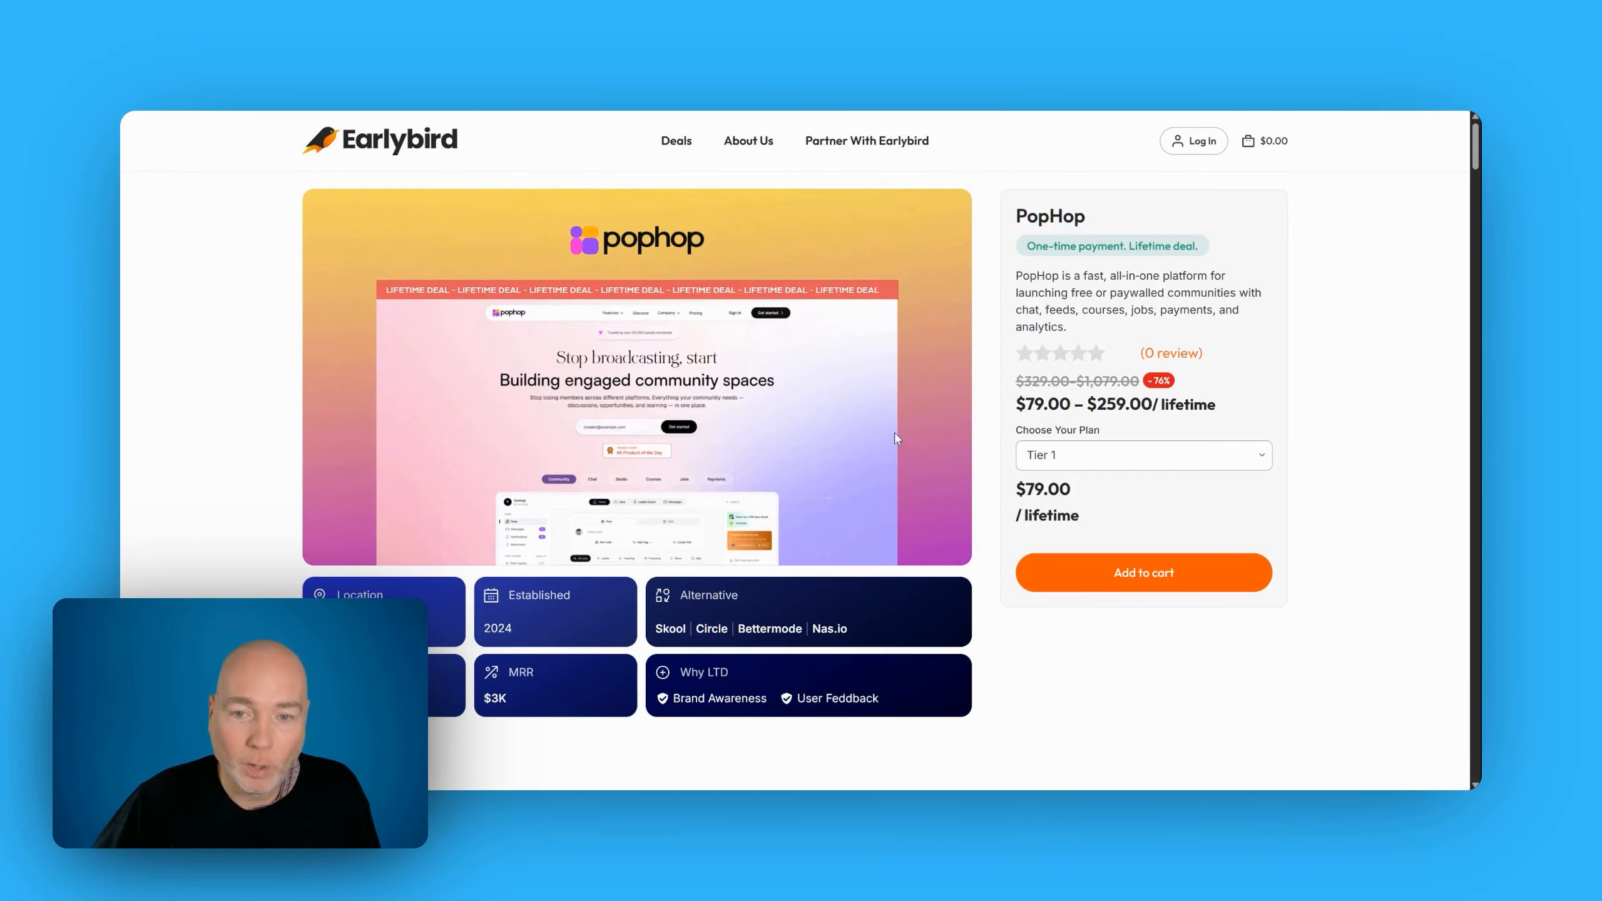
Examine the PopHop deal page, including its overview, the pricing of Tiers 2 to 4 and the founder's section
scroll(894, 433, "down", 10)
scroll(835, 438, "down", 15)
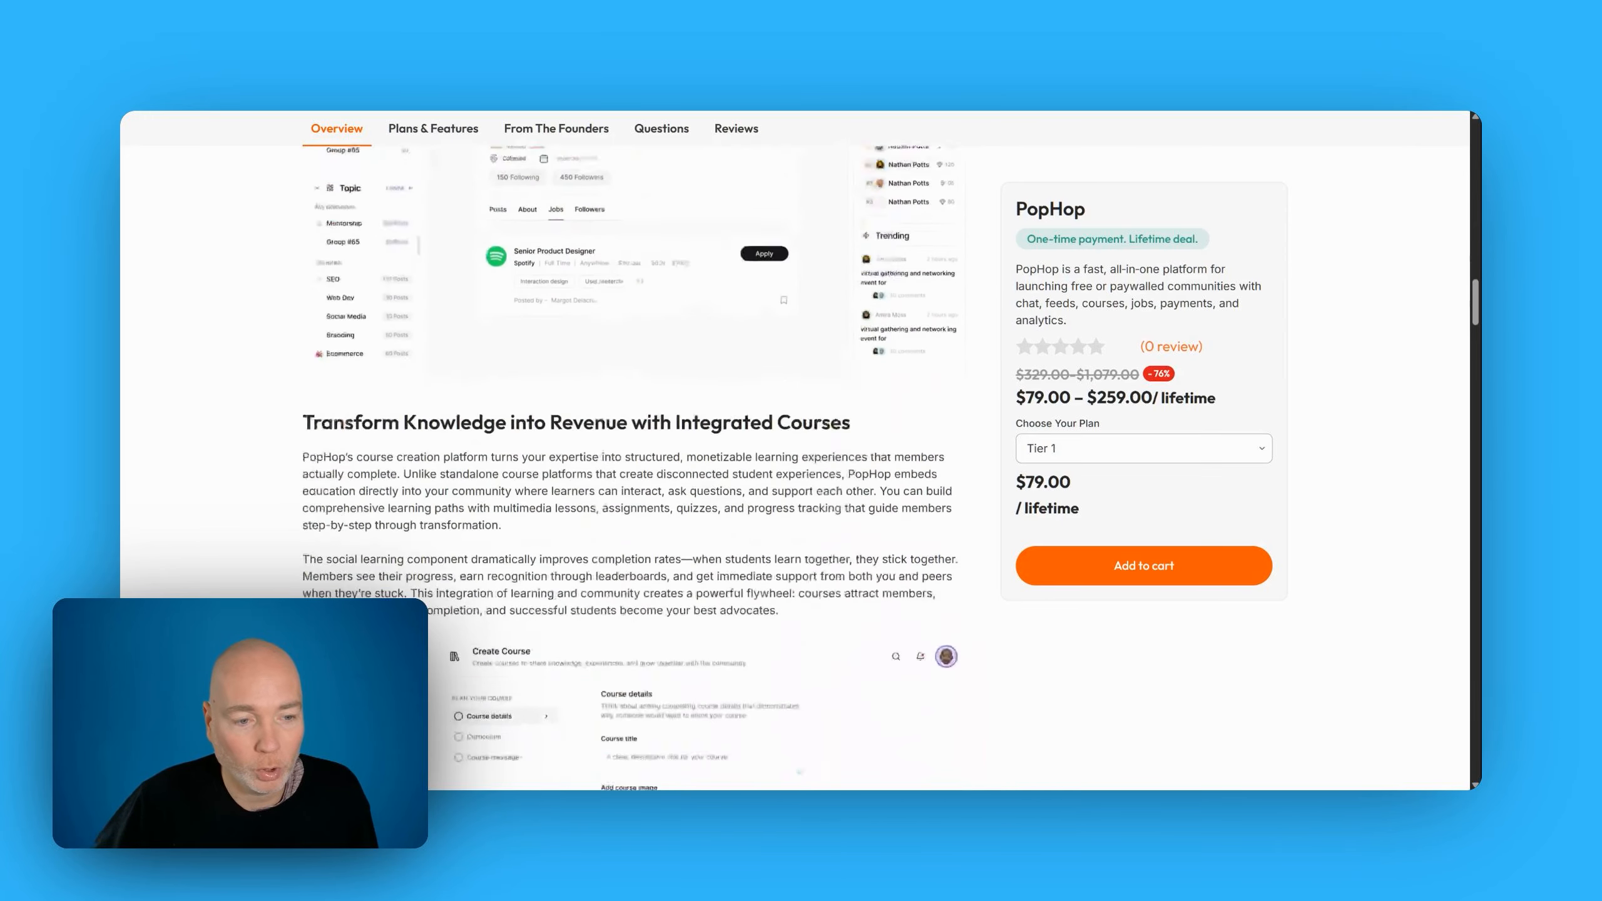
scroll(835, 438, "down", 20)
left_click(1263, 414)
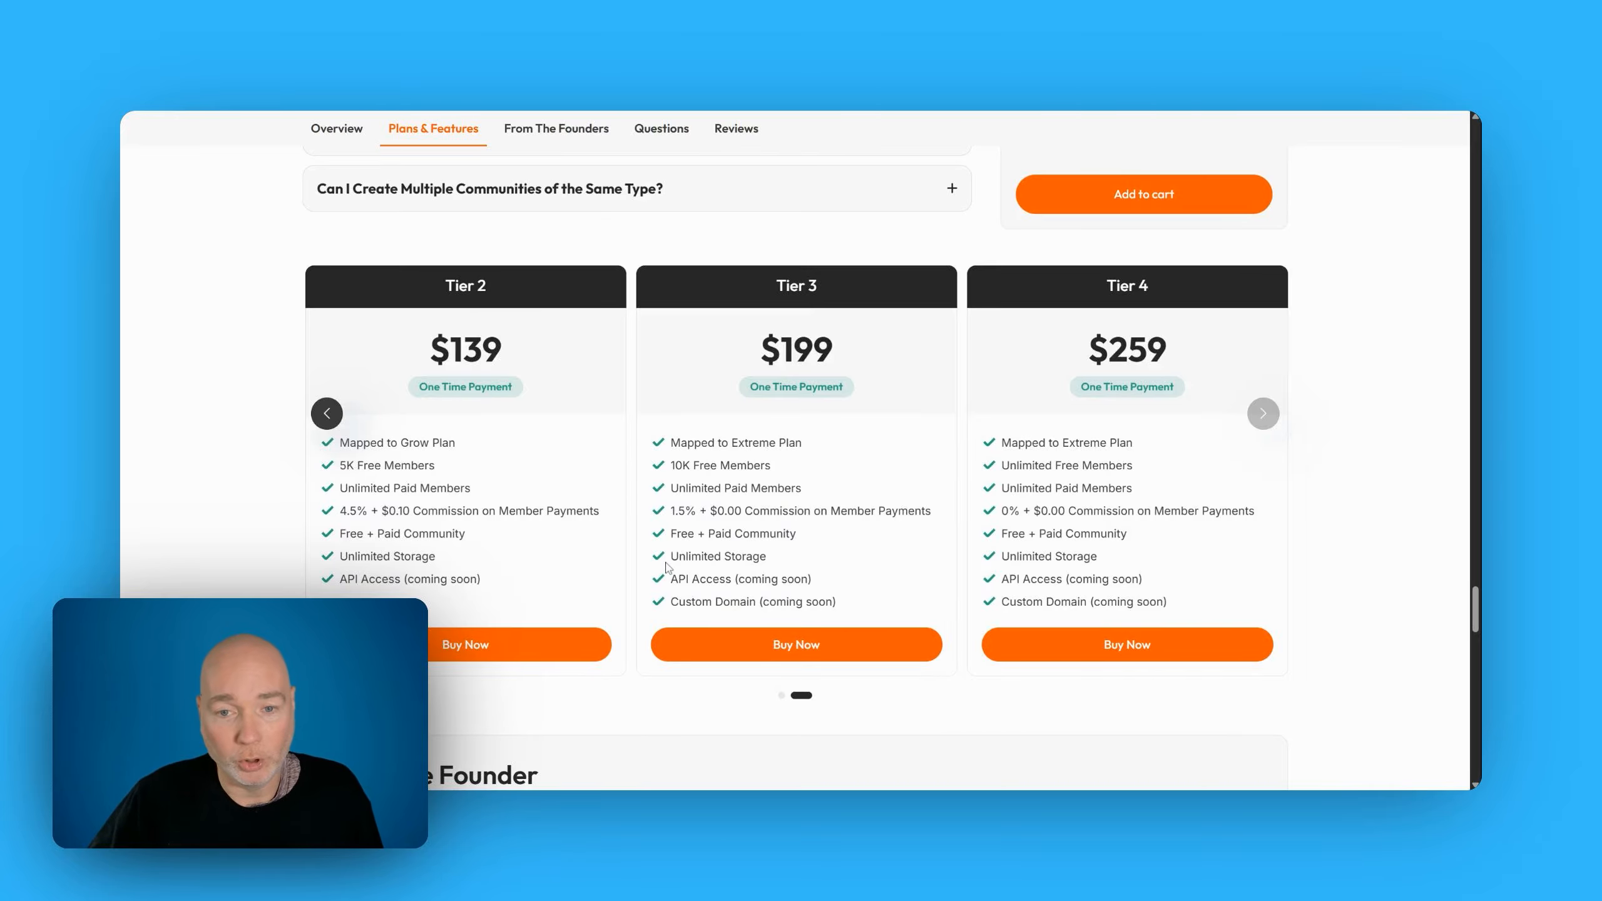
scroll(716, 519, "down", 5)
scroll(716, 519, "down", 15)
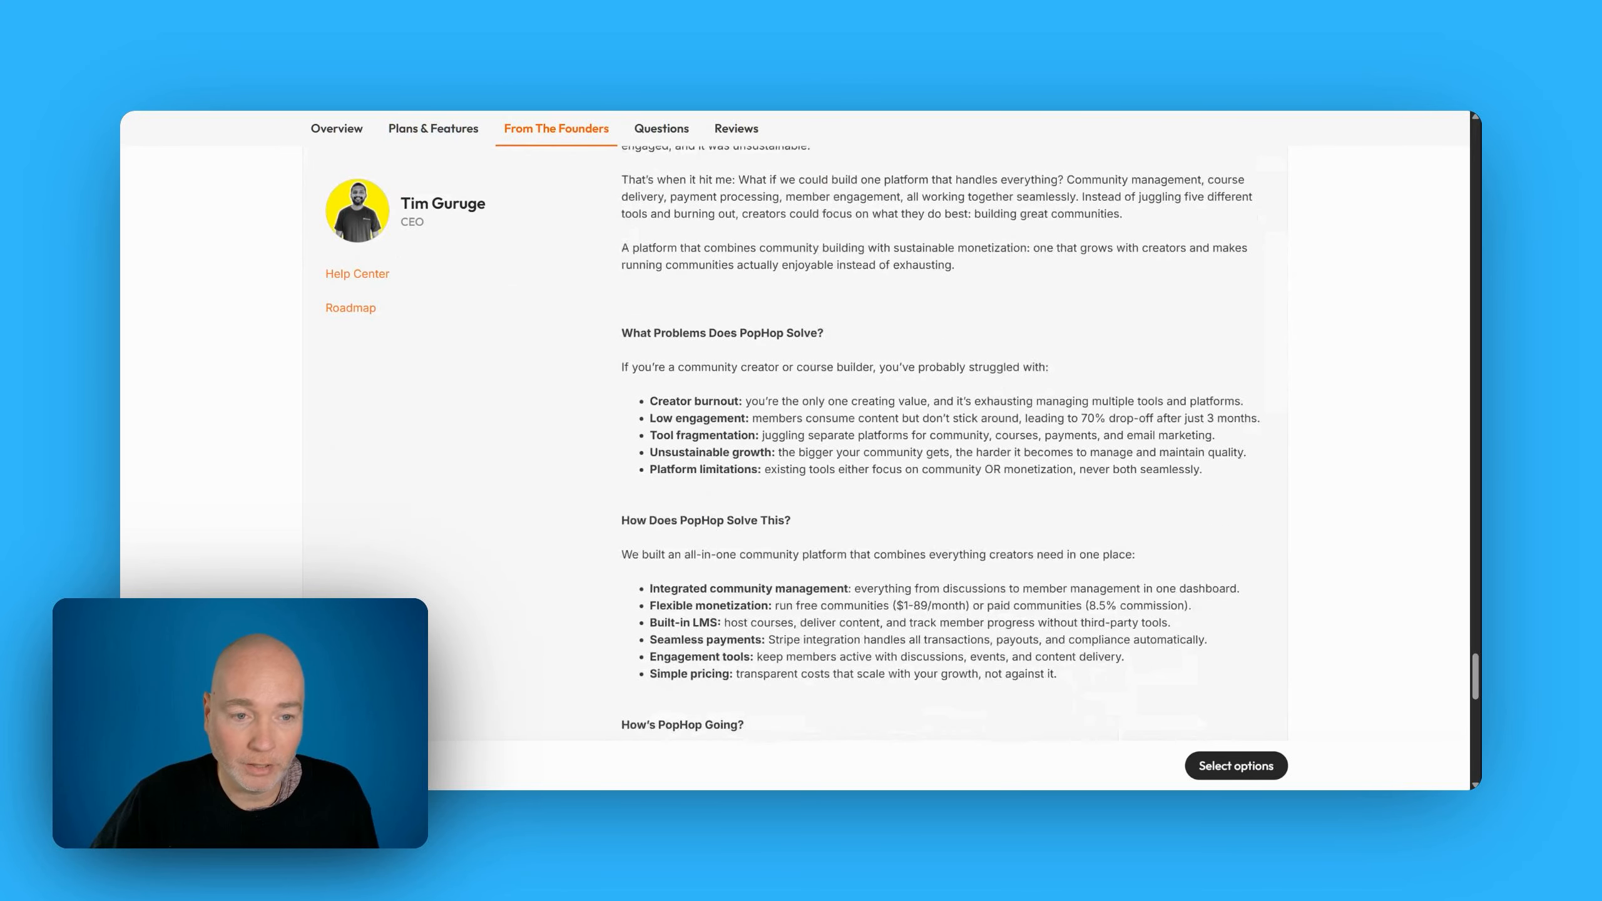
scroll(942, 442, "down", 3)
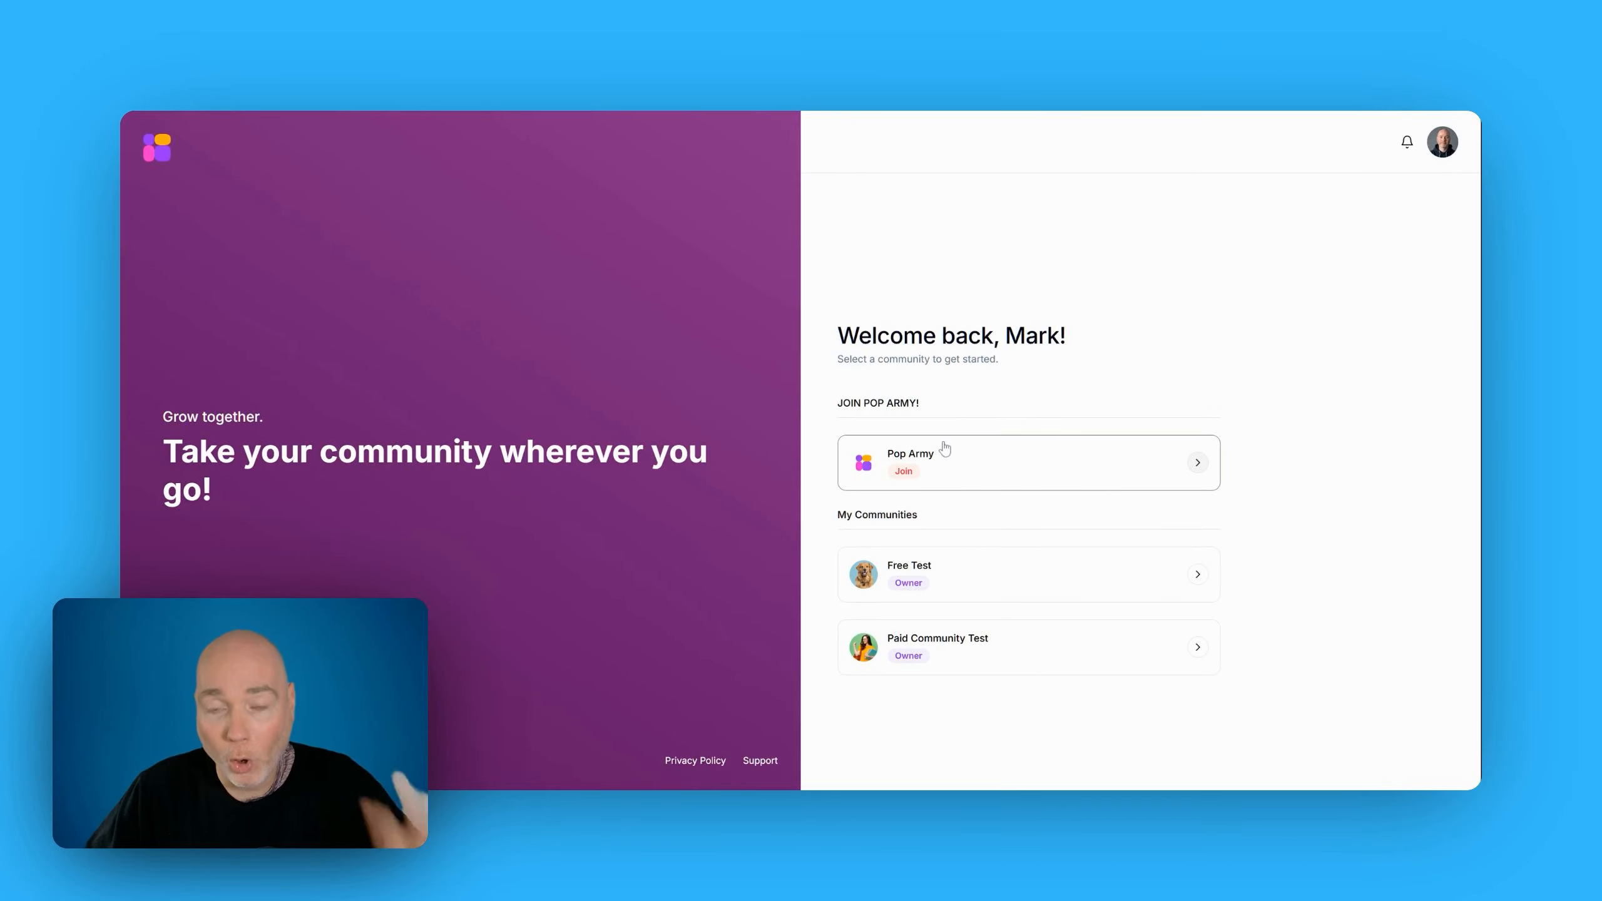
Open the Free Test community and look through its post composer, Private DMs, Jobs, Leaderboard and Learning areas
left_click(1056, 574)
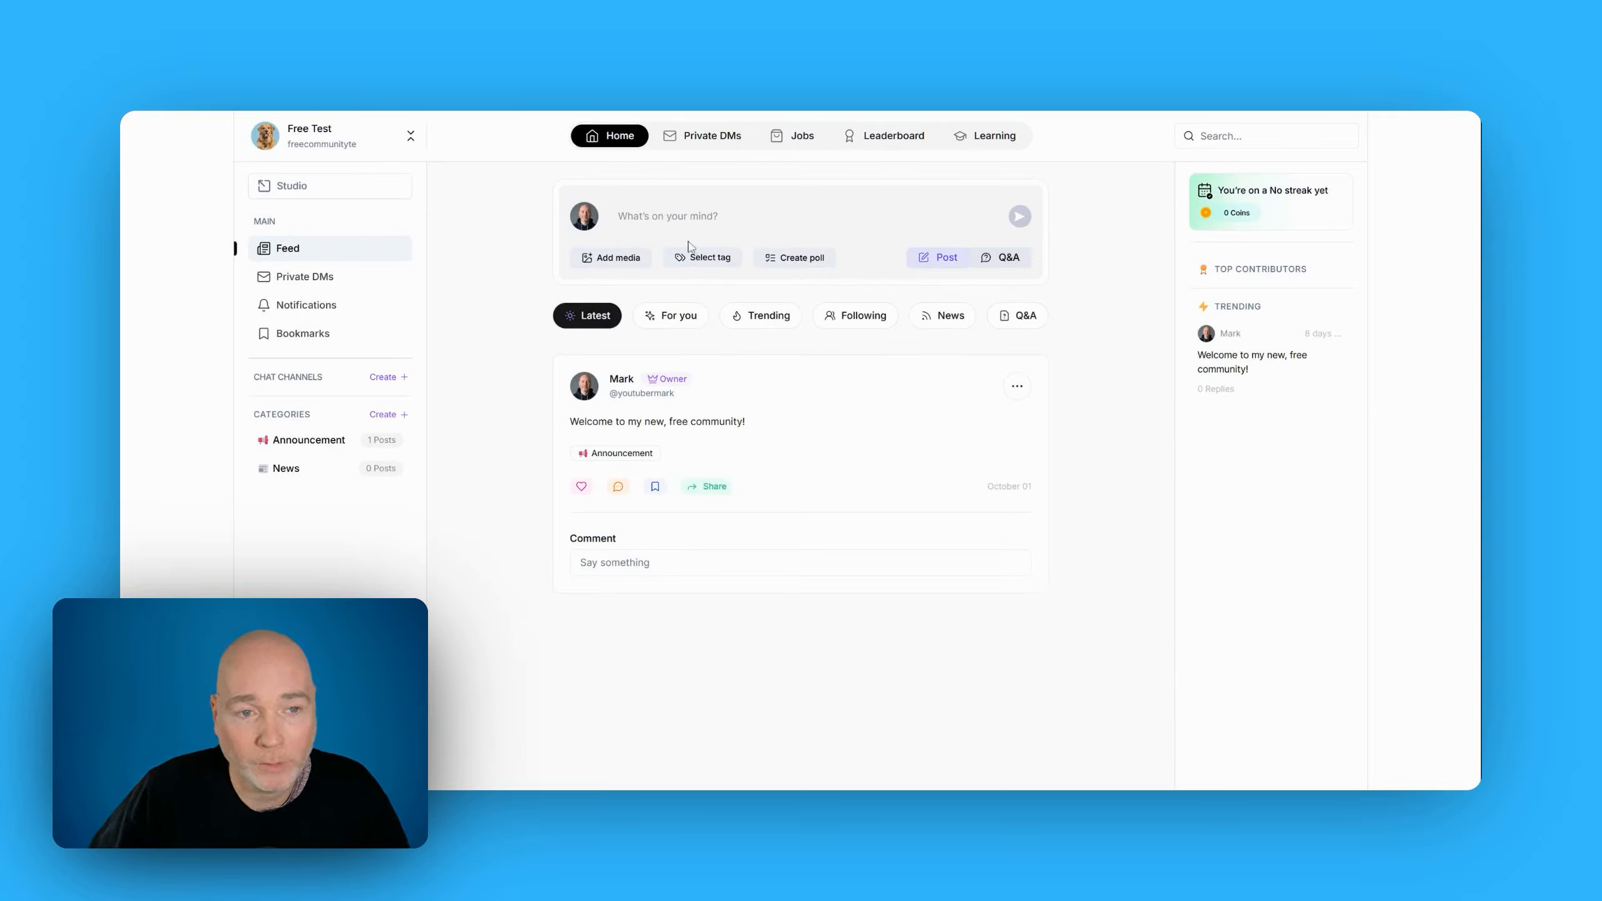
left_click(751, 230)
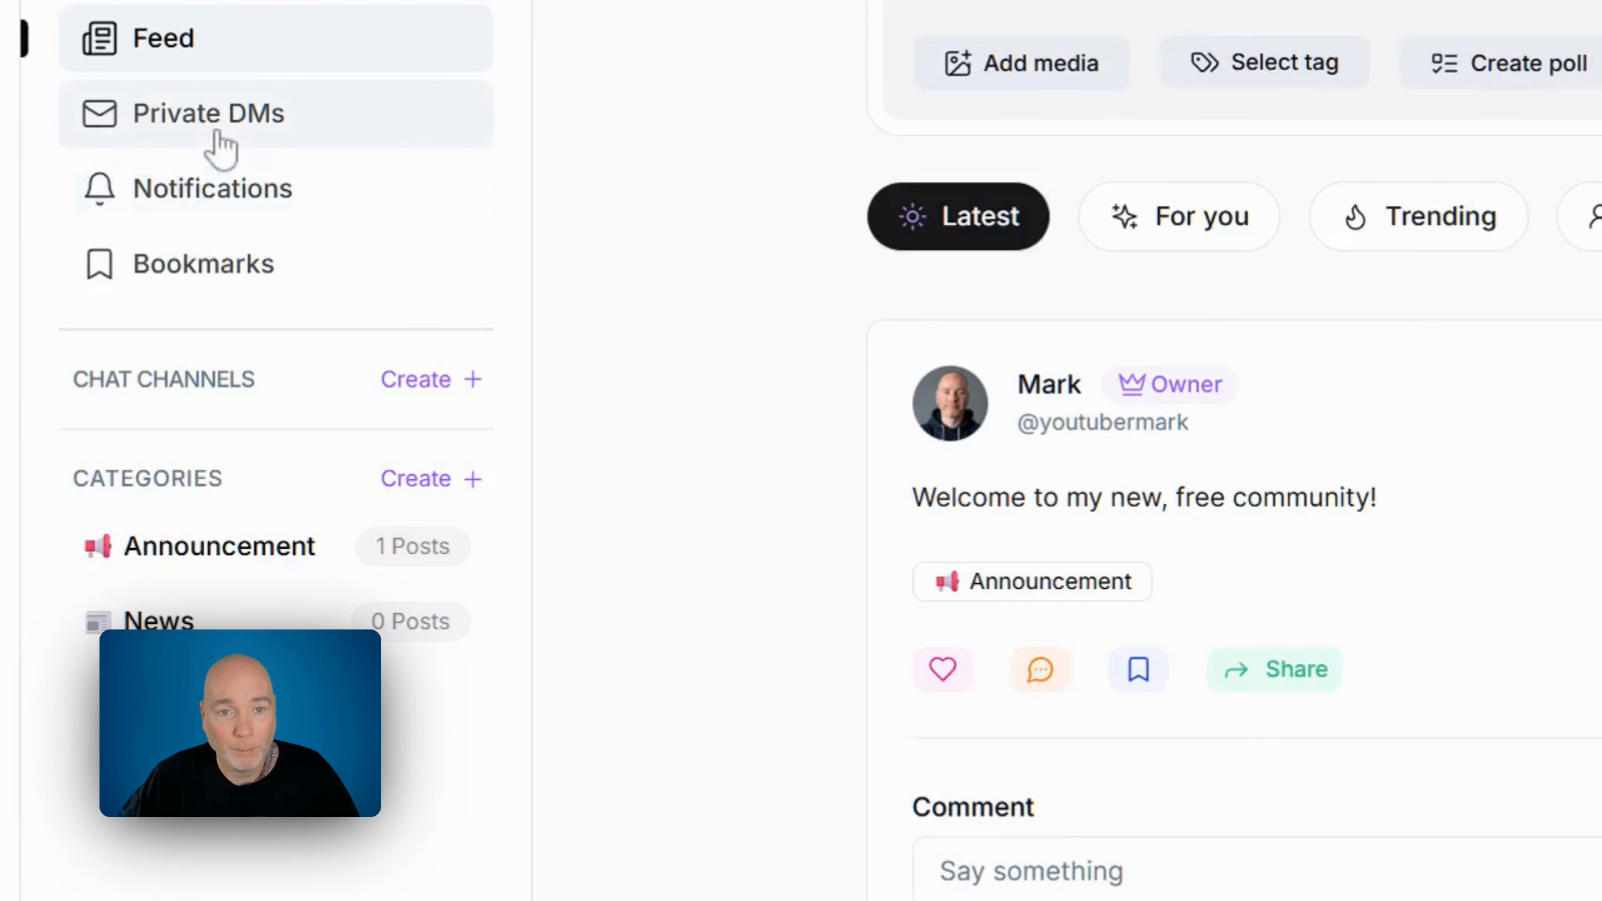
left_click(249, 140)
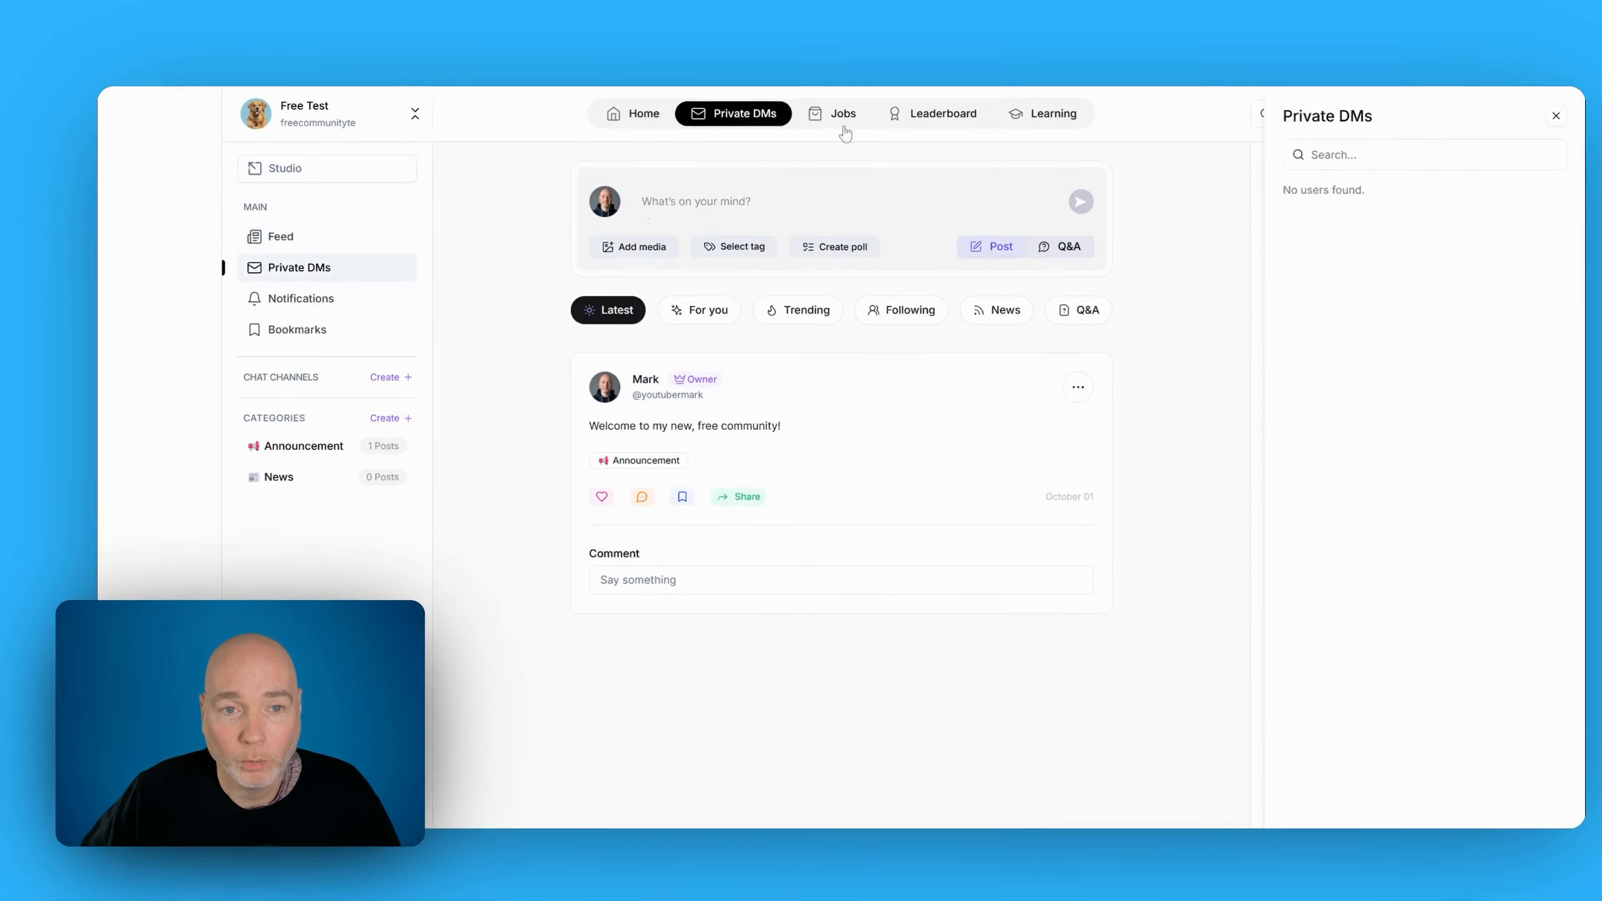
left_click(820, 138)
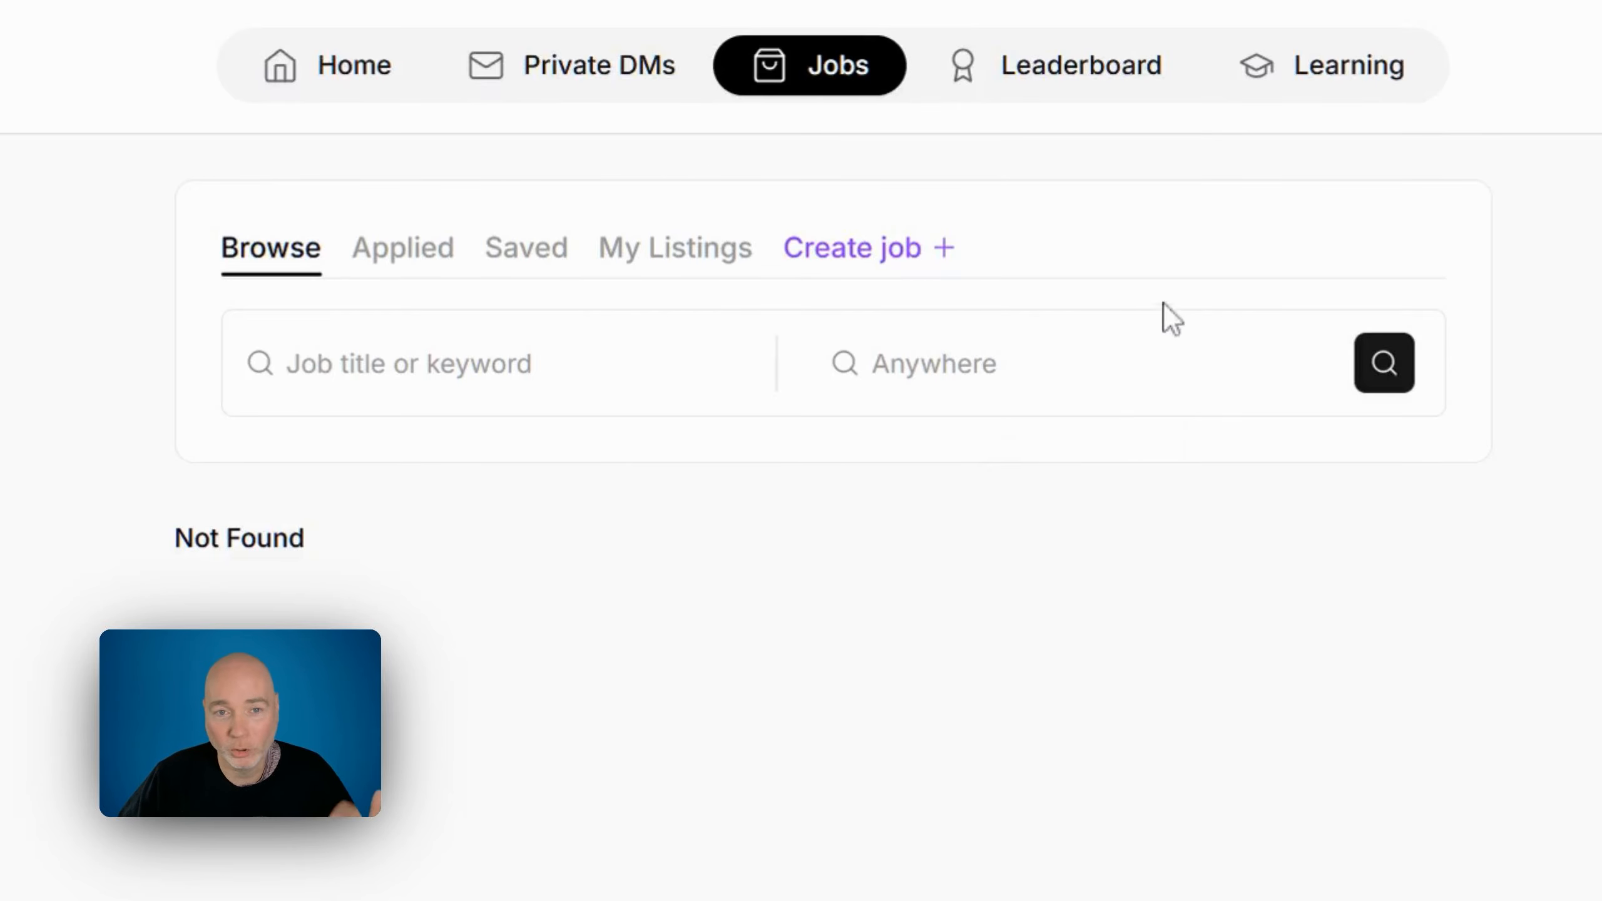
left_click(1098, 66)
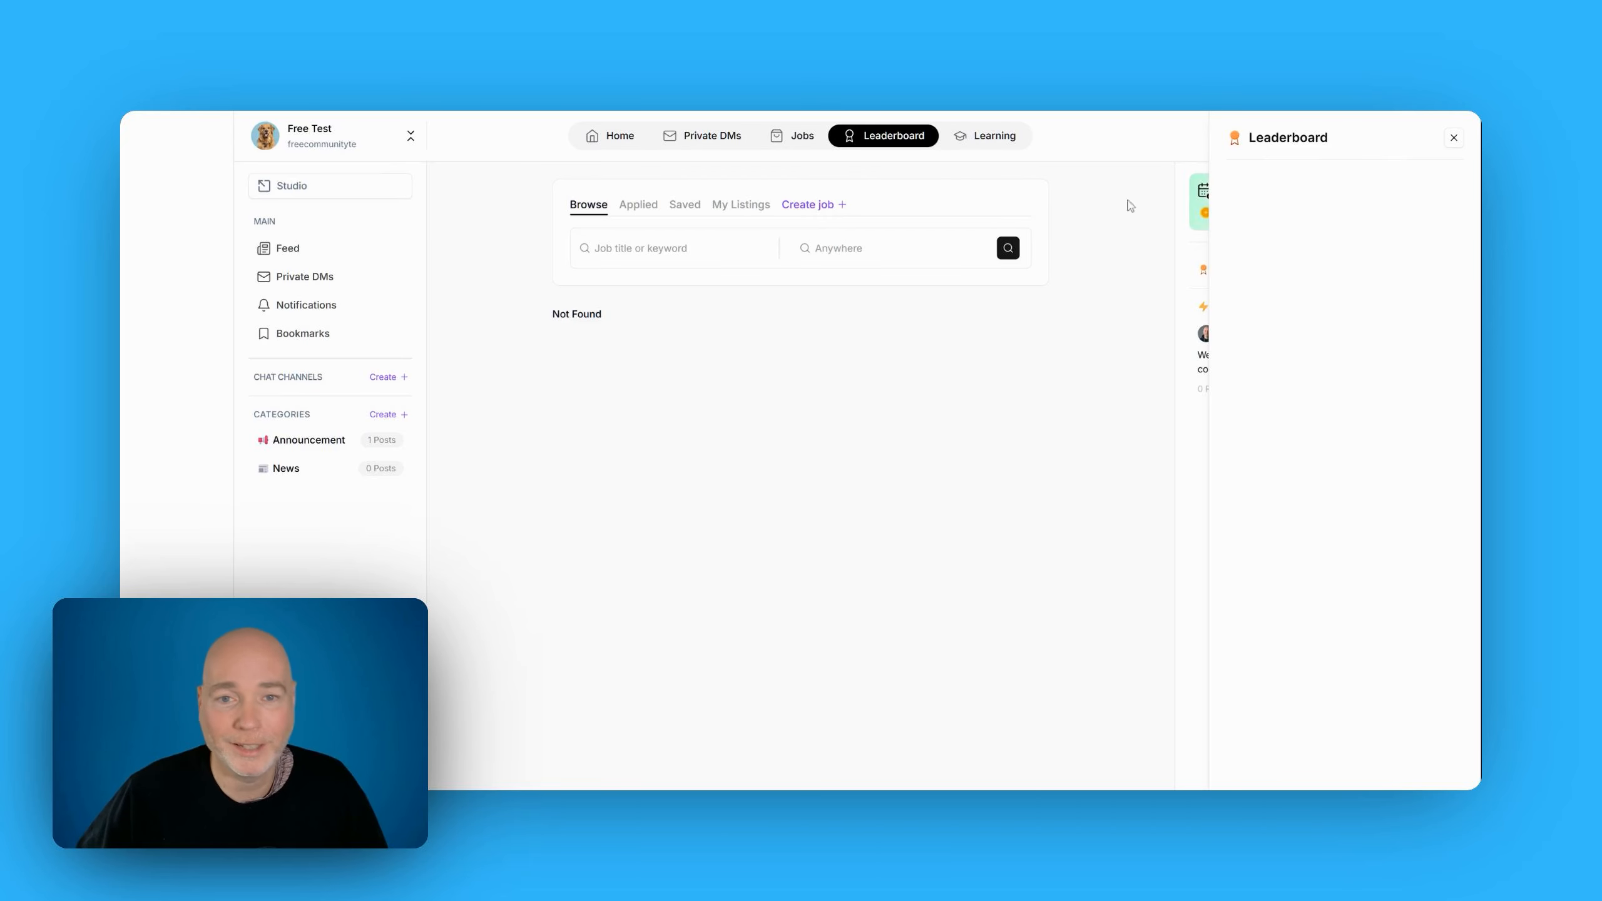
left_click(967, 287)
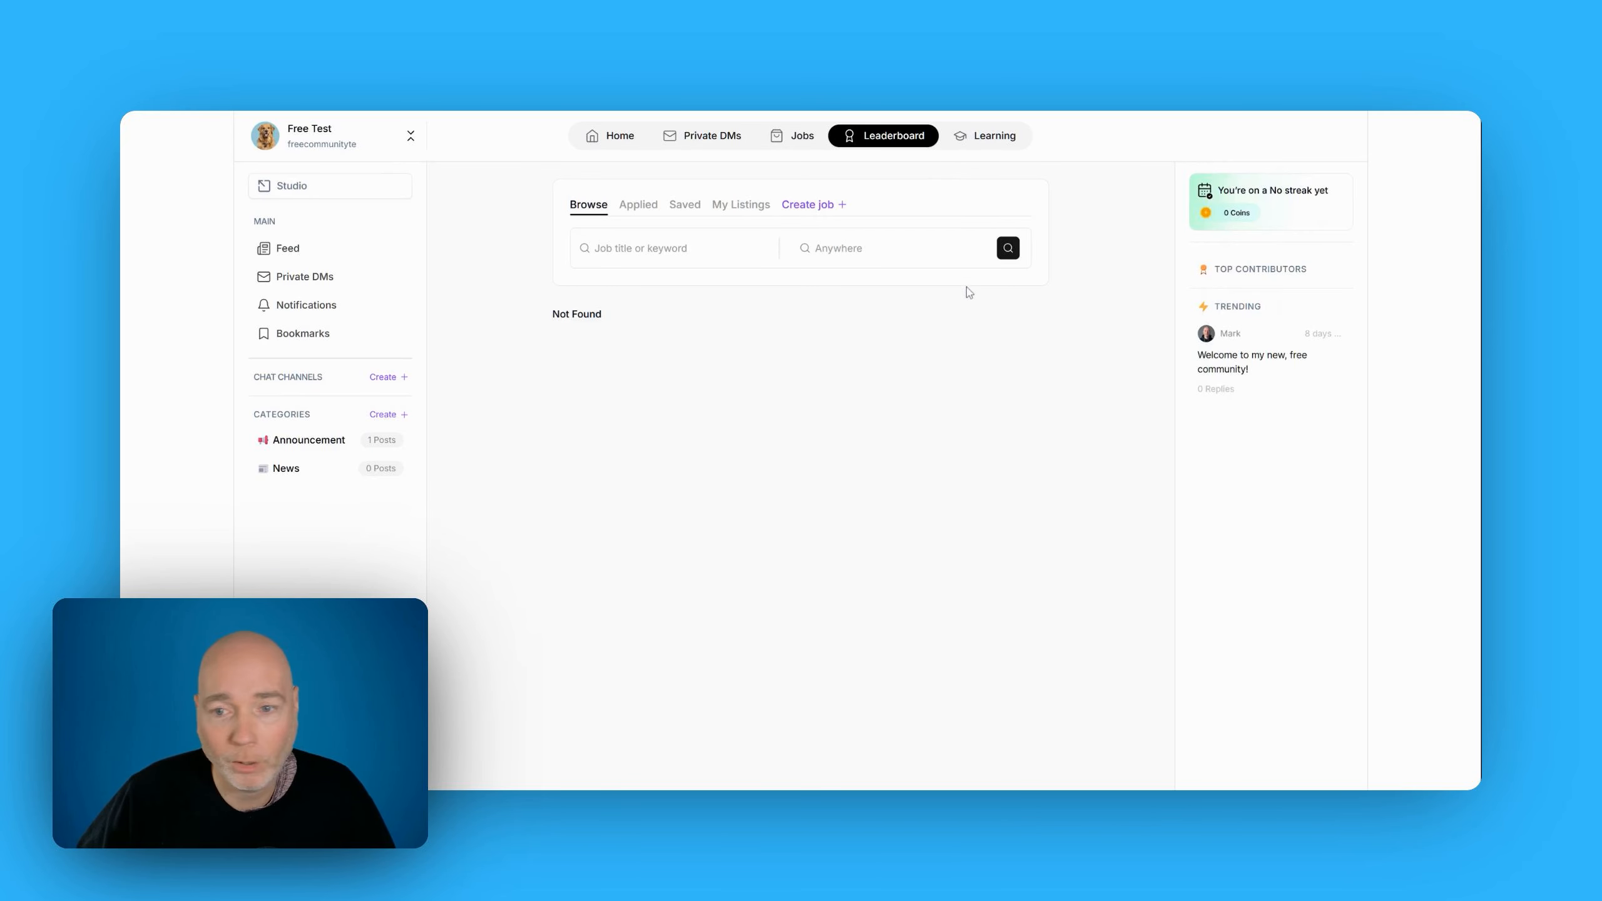
left_click(999, 142)
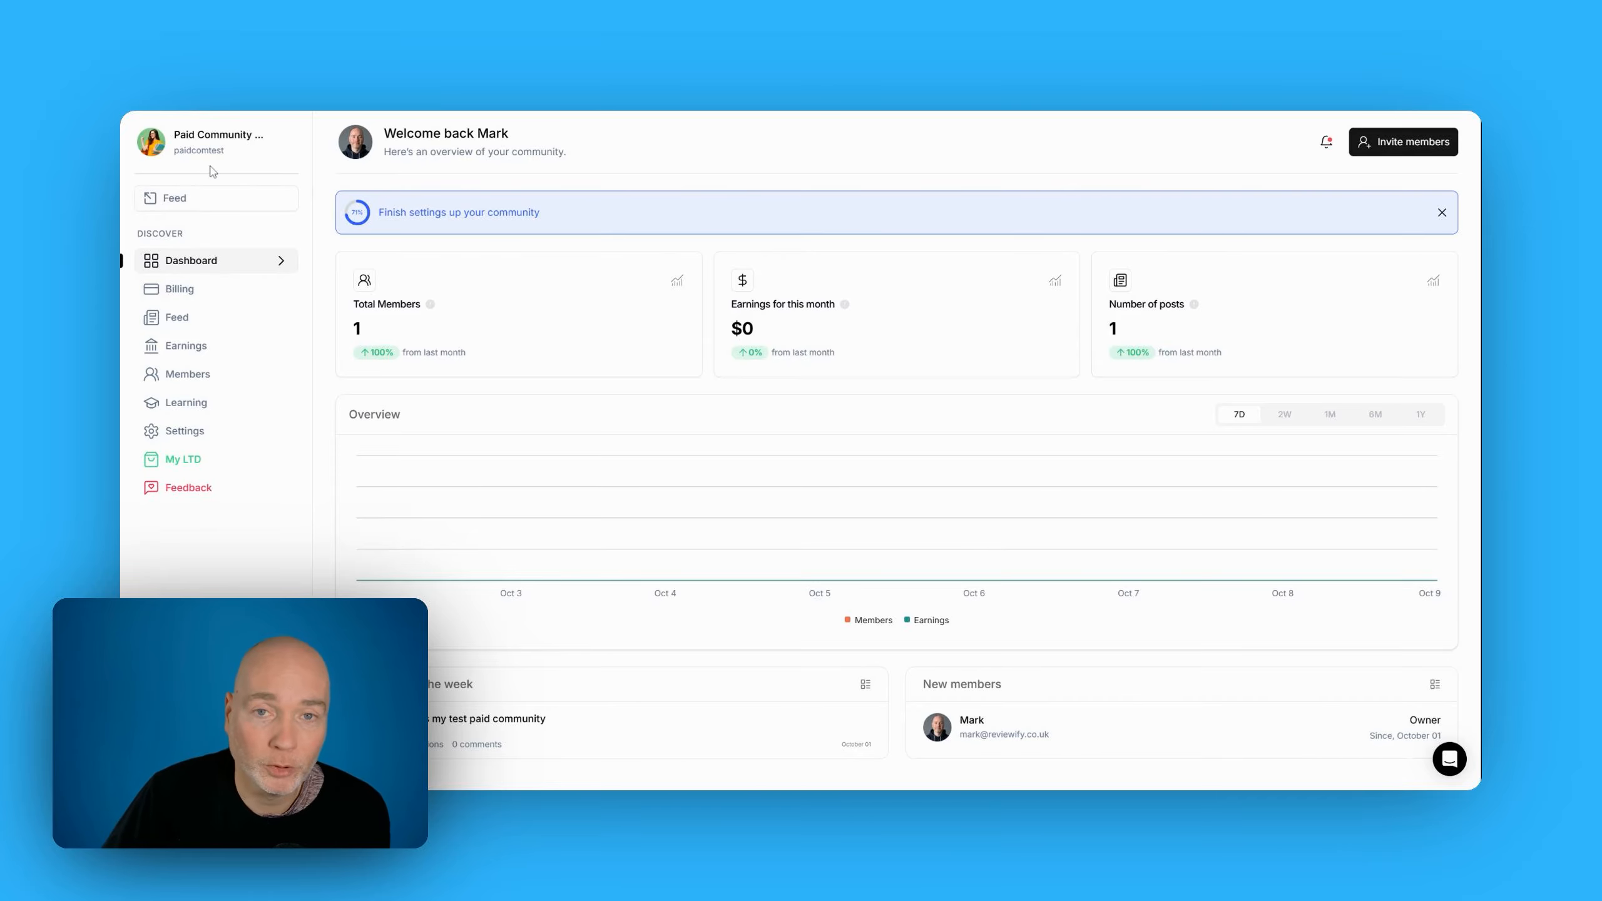
Open the membership fee setup in the paid community's billing and try a fee of USD 299
left_click(209, 292)
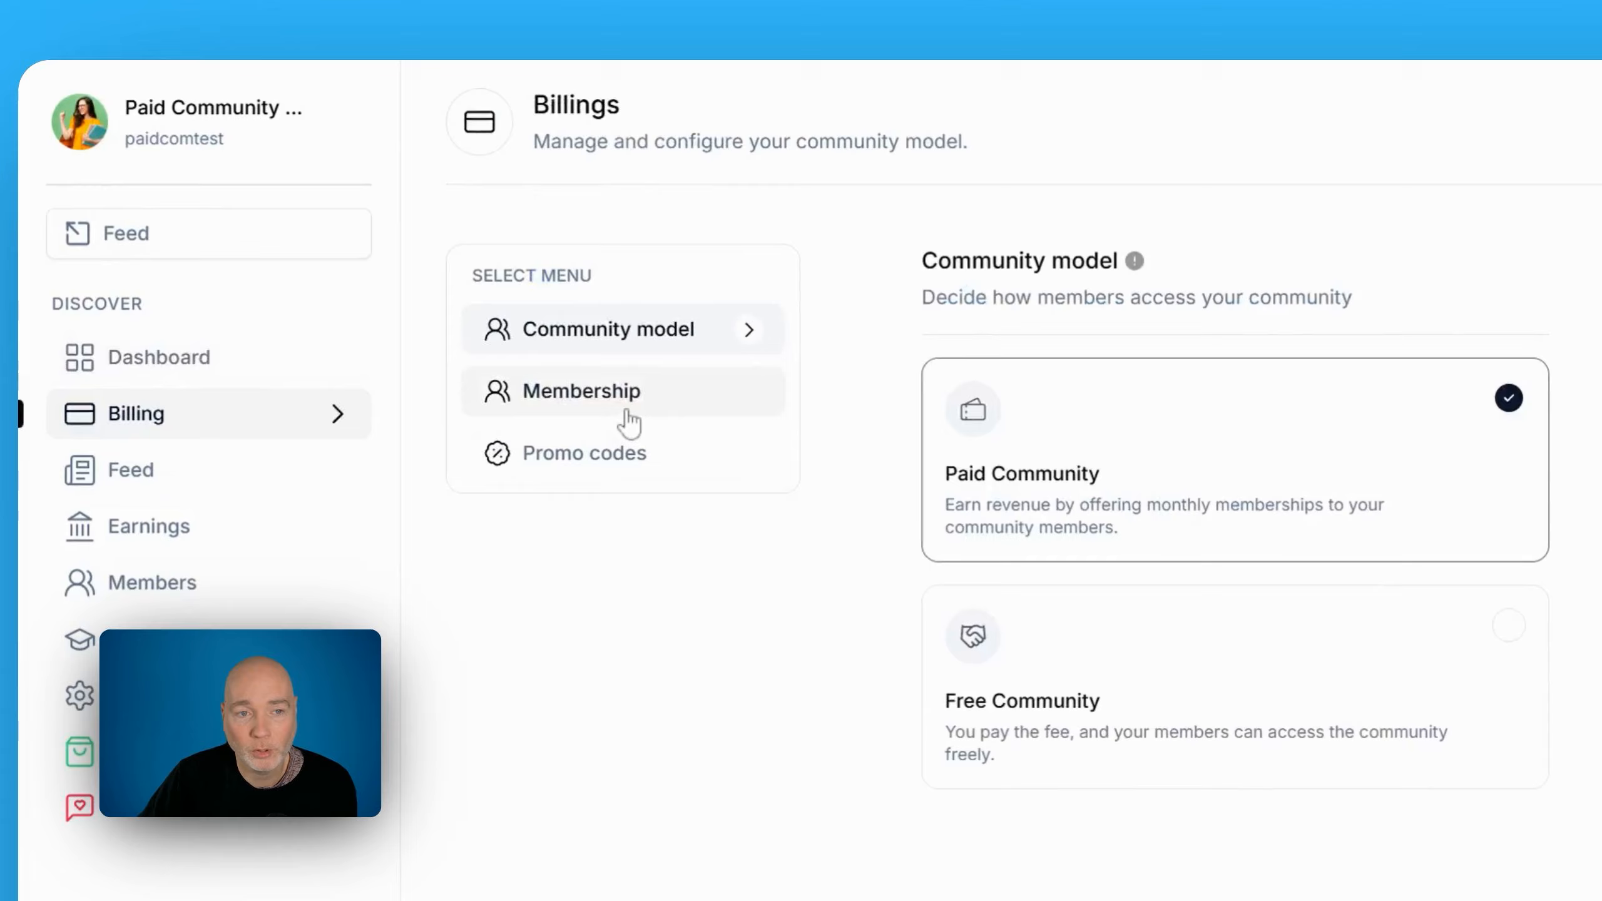
left_click(628, 414)
left_click(1441, 410)
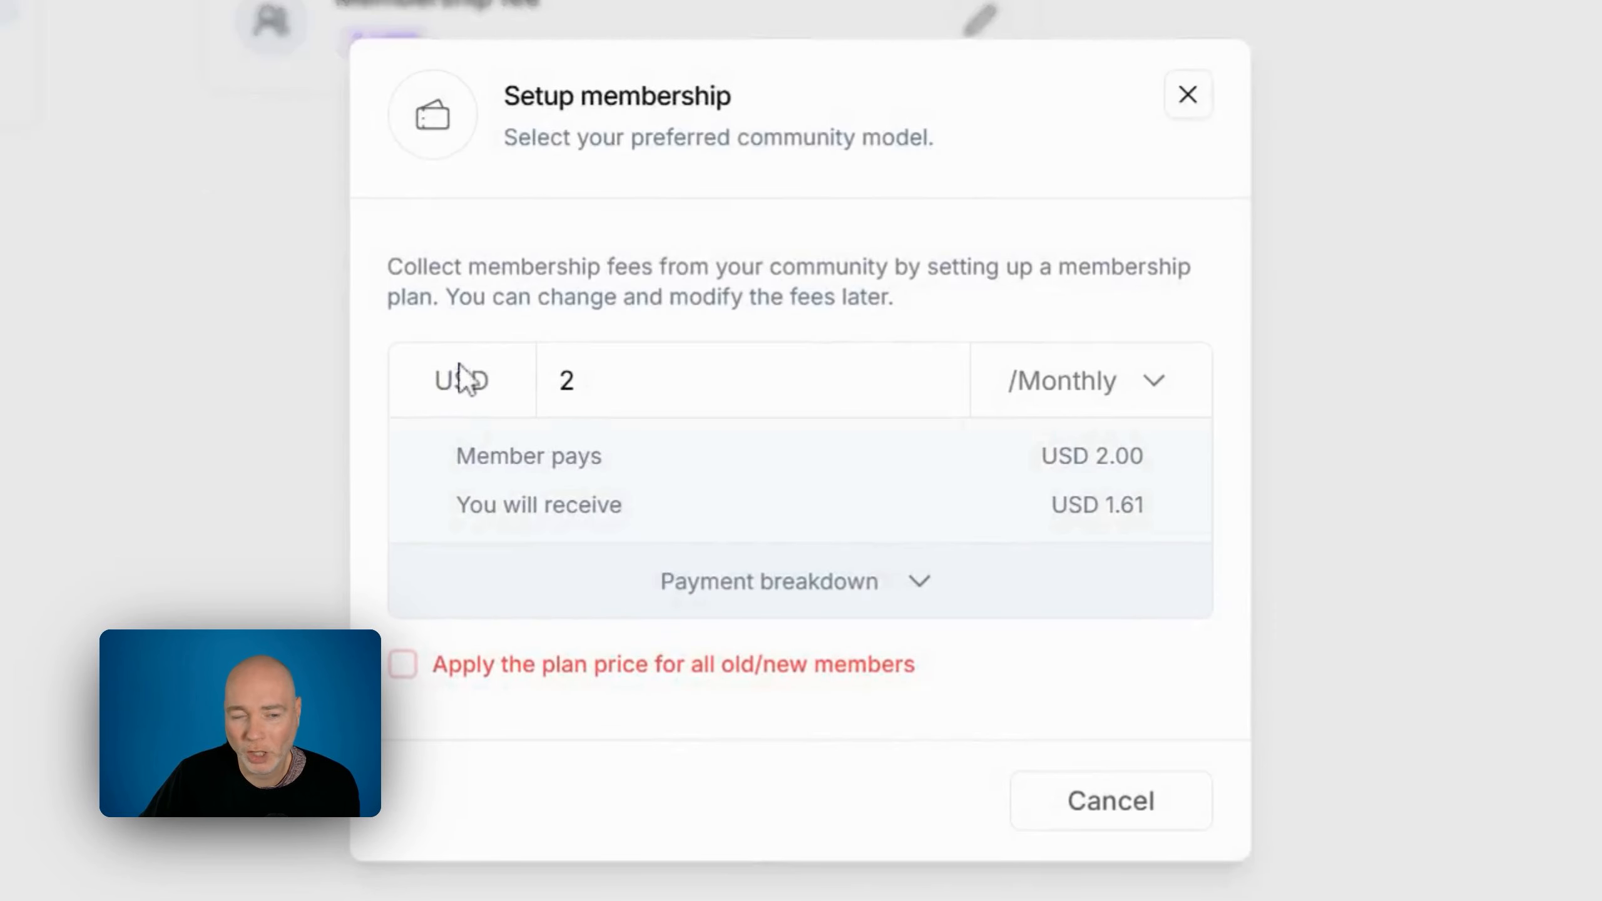
left_click(1125, 382)
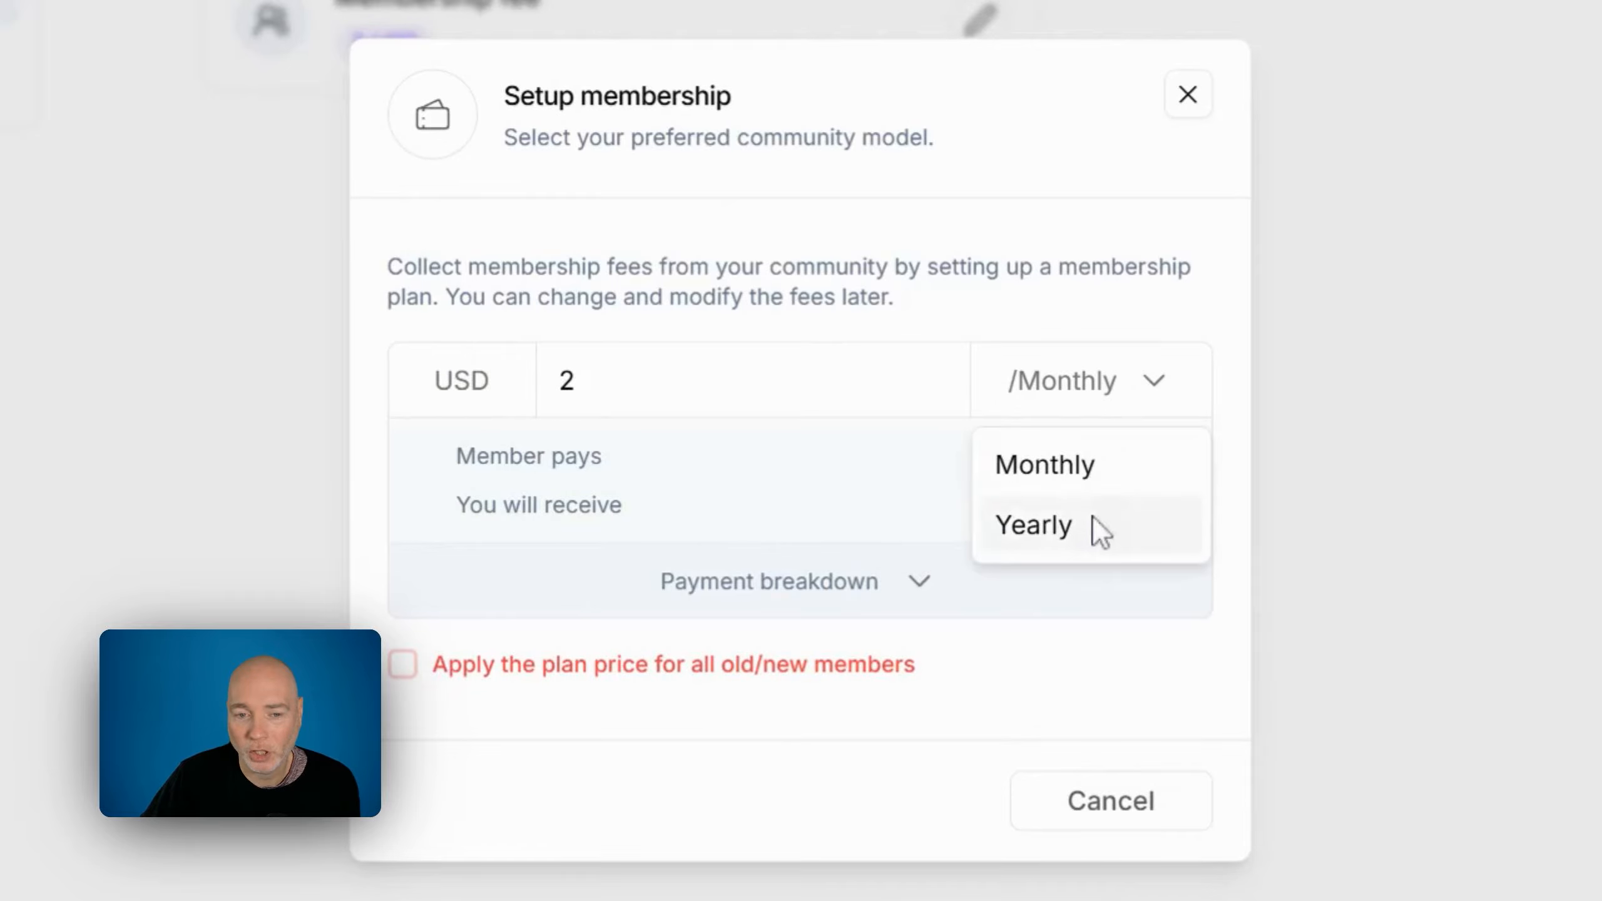
double_click(569, 382)
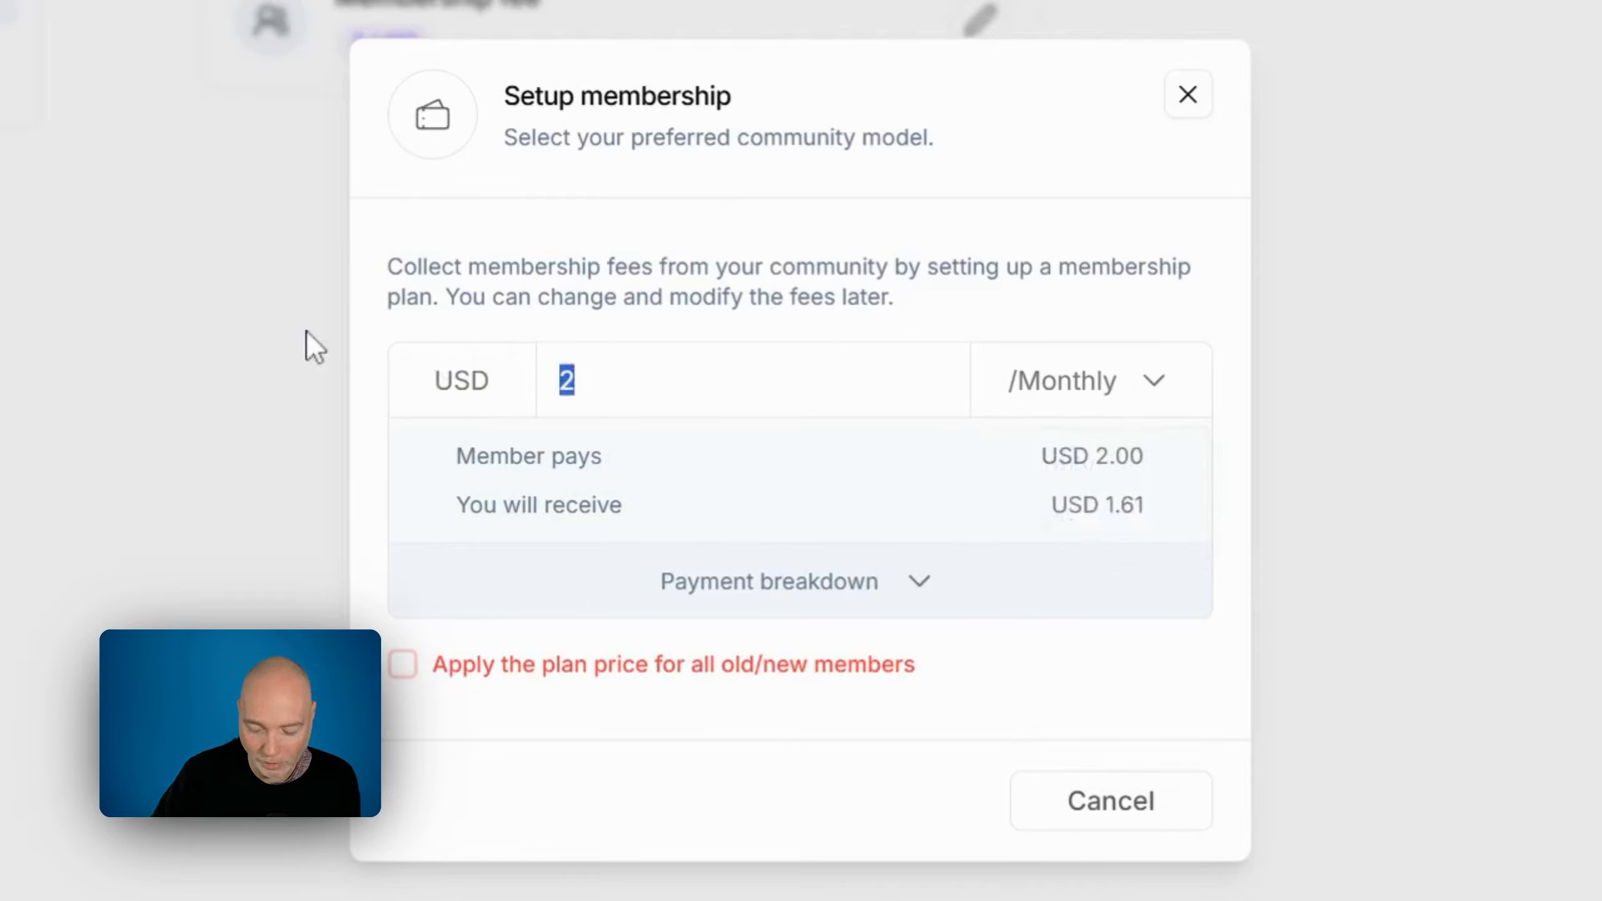
type("299")
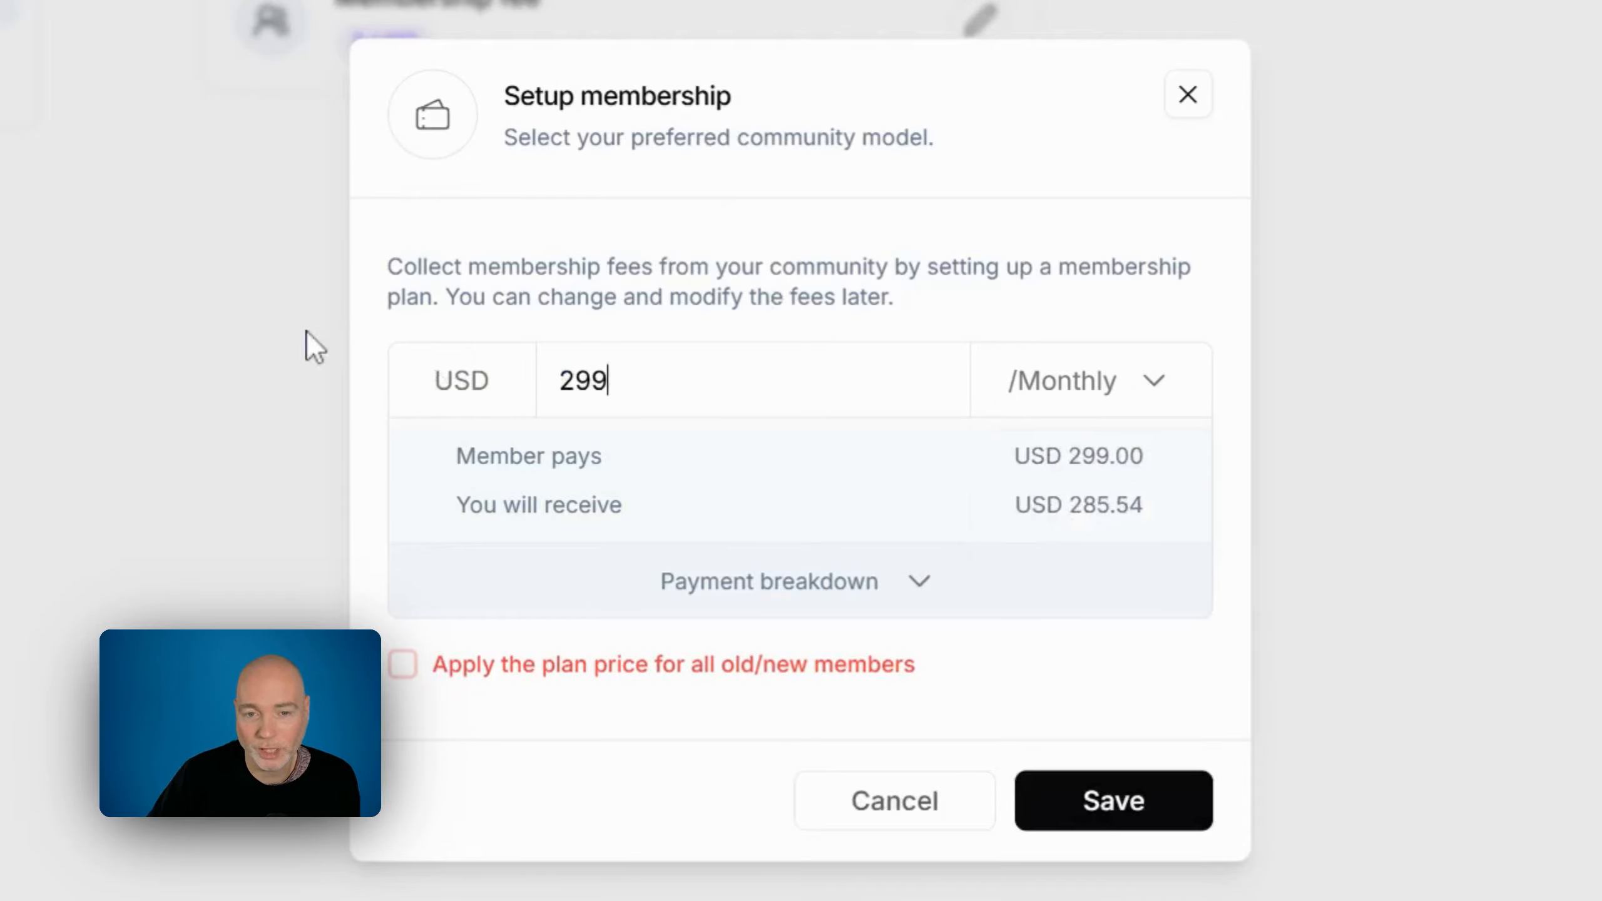
Switch the fee period to Yearly and back to Monthly, expand the payment breakdown, and close the membership setup without saving
left_click(1048, 404)
left_click(1092, 527)
left_click(1078, 407)
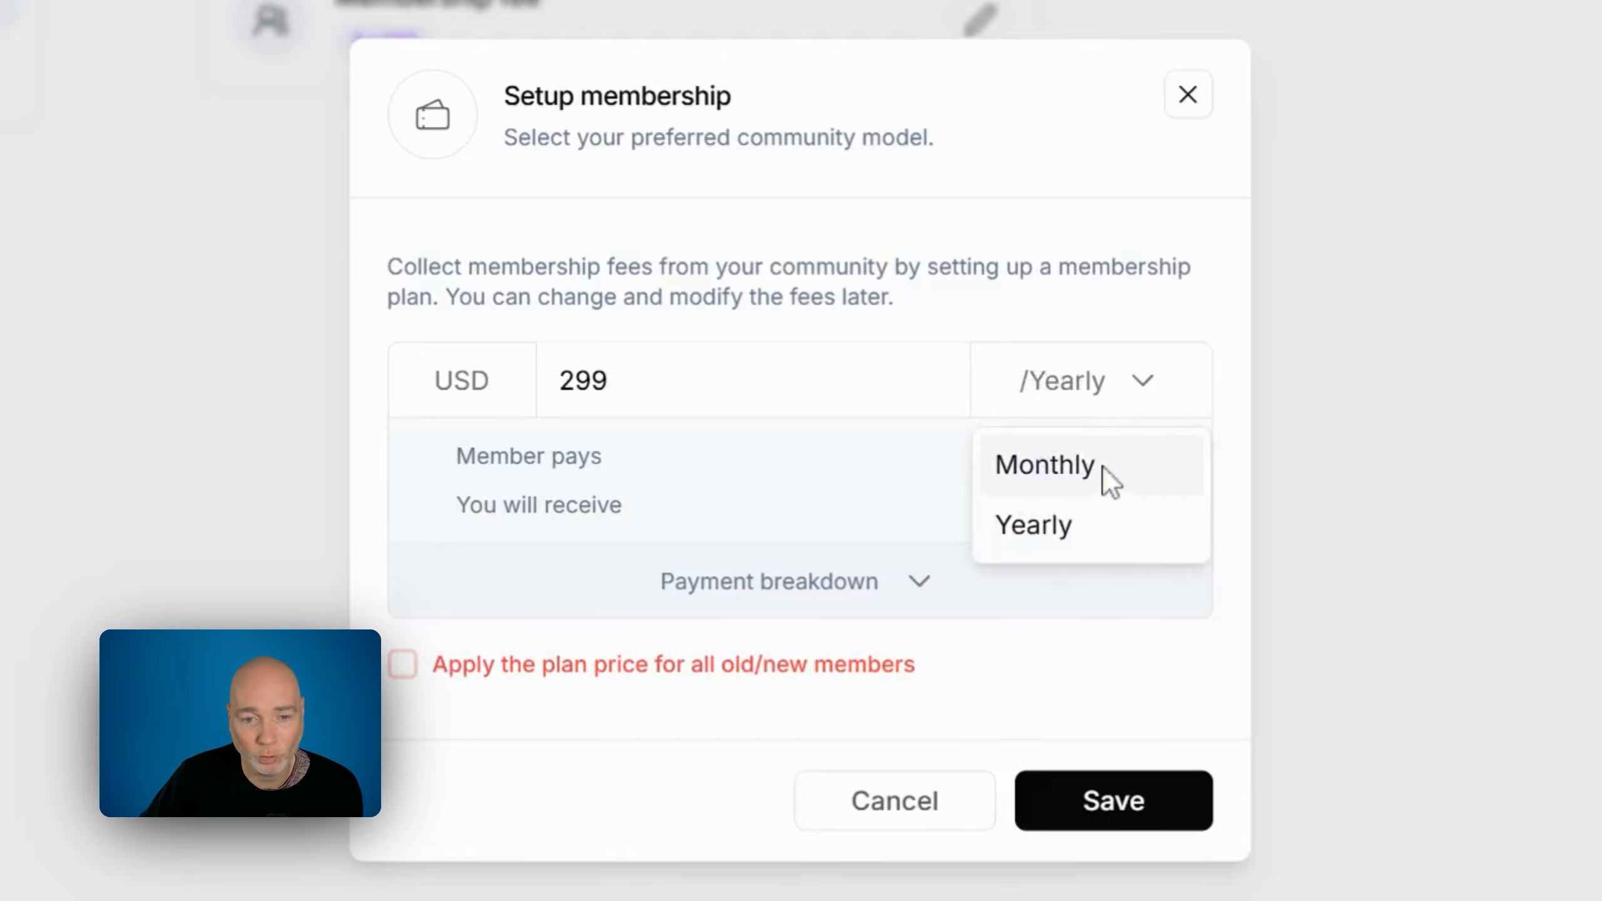
left_click(1105, 470)
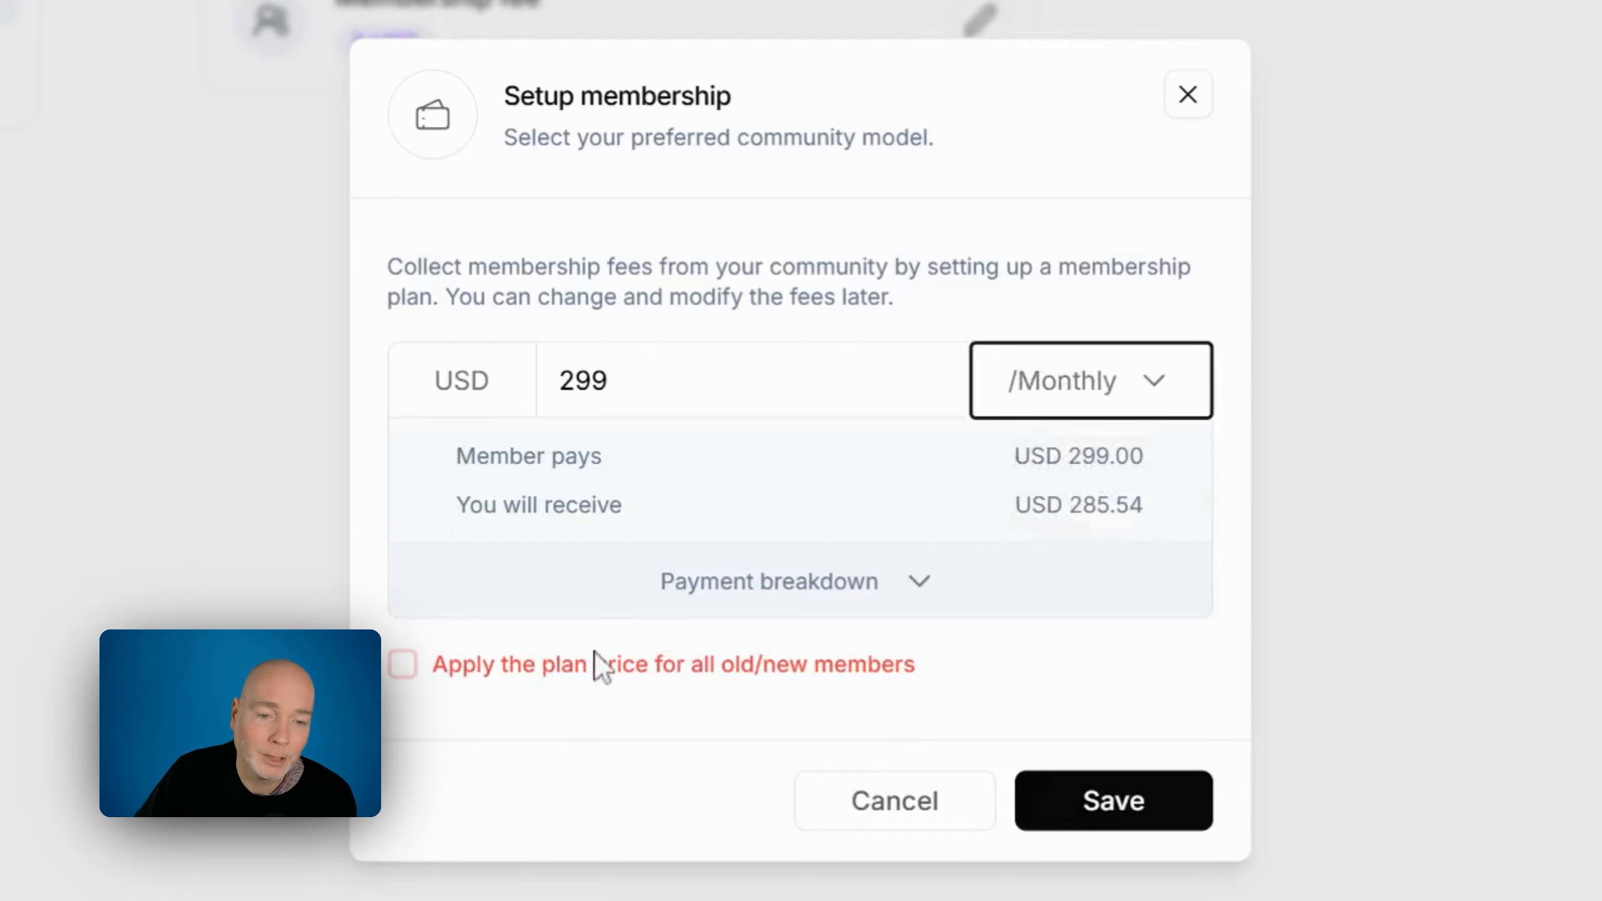
left_click(875, 590)
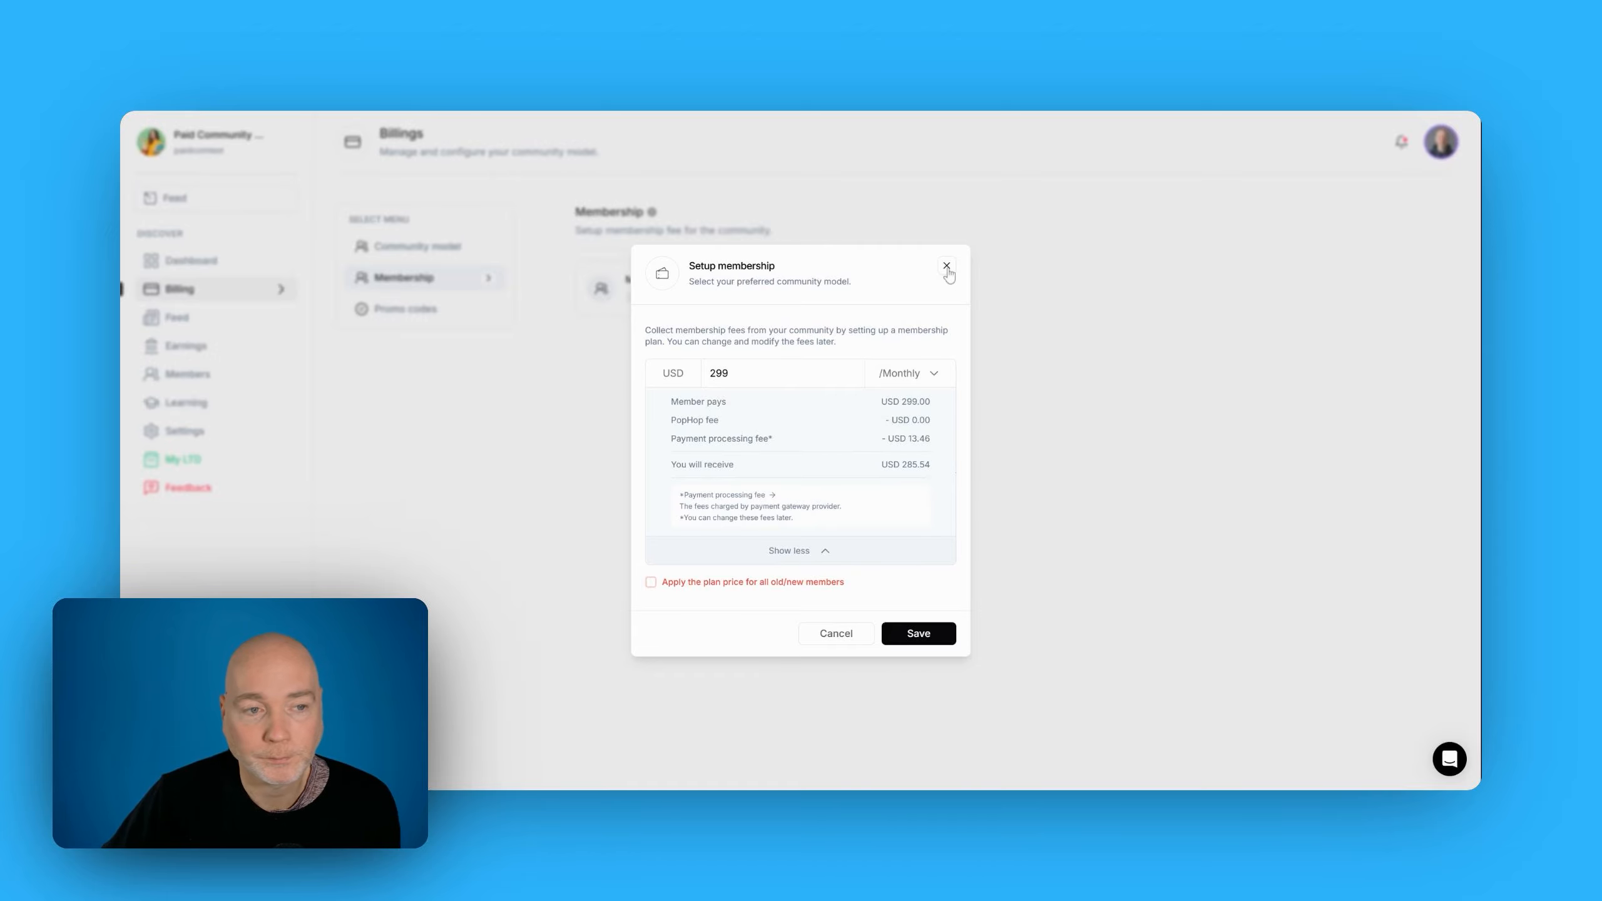
left_click(947, 266)
Inspect the promo code creation form, including its type choices and limit options, and close it without creating a code
left_click(438, 310)
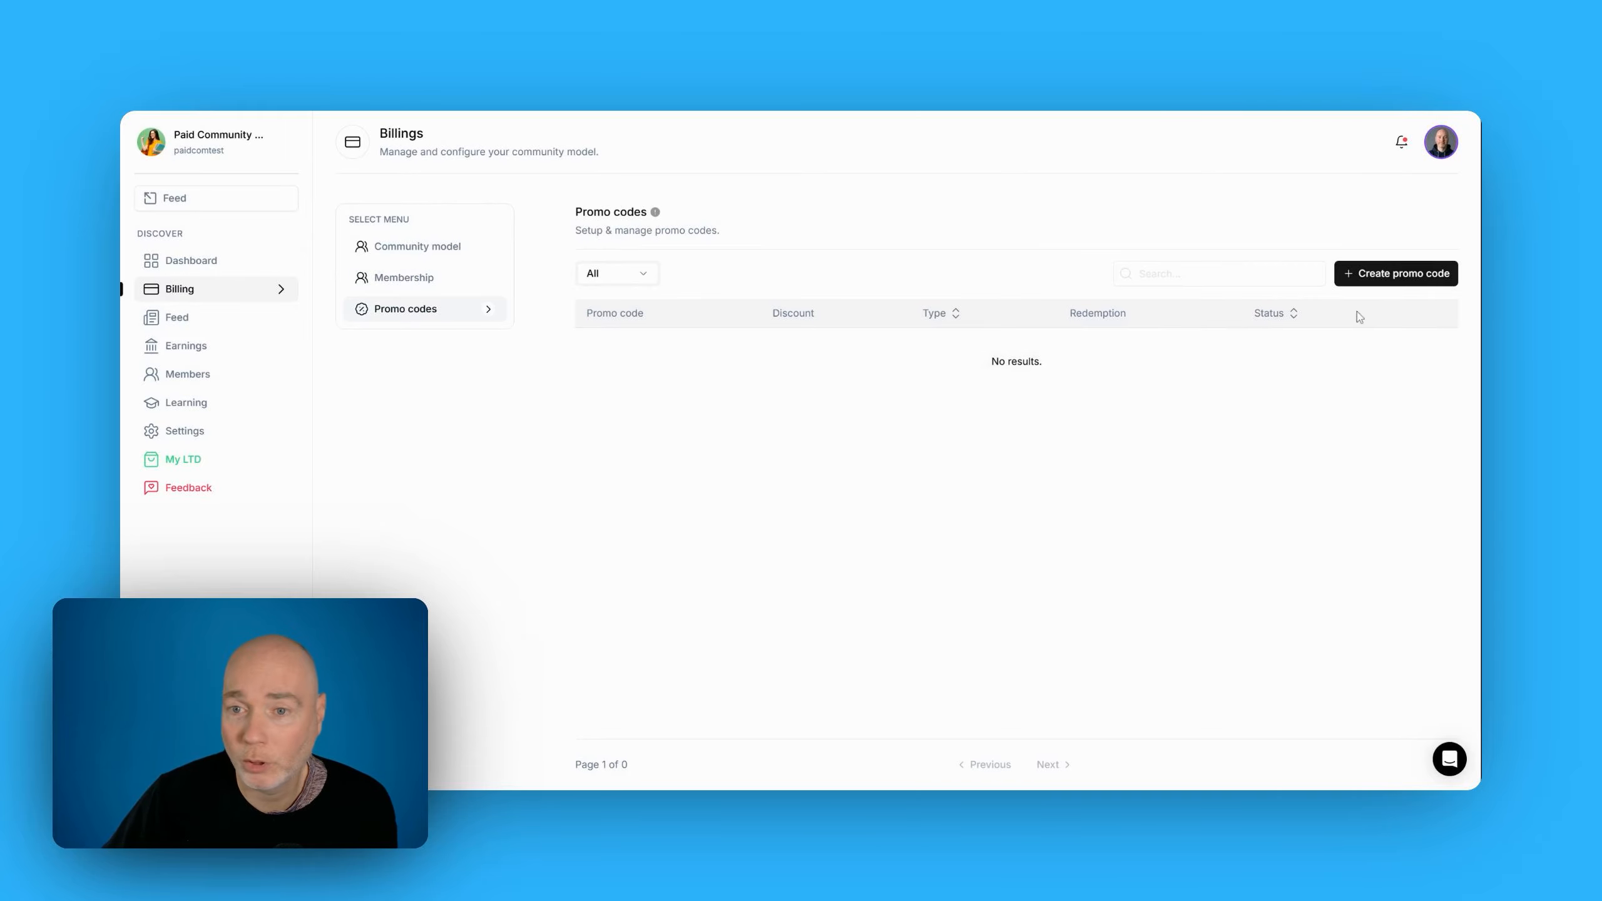
left_click(1393, 276)
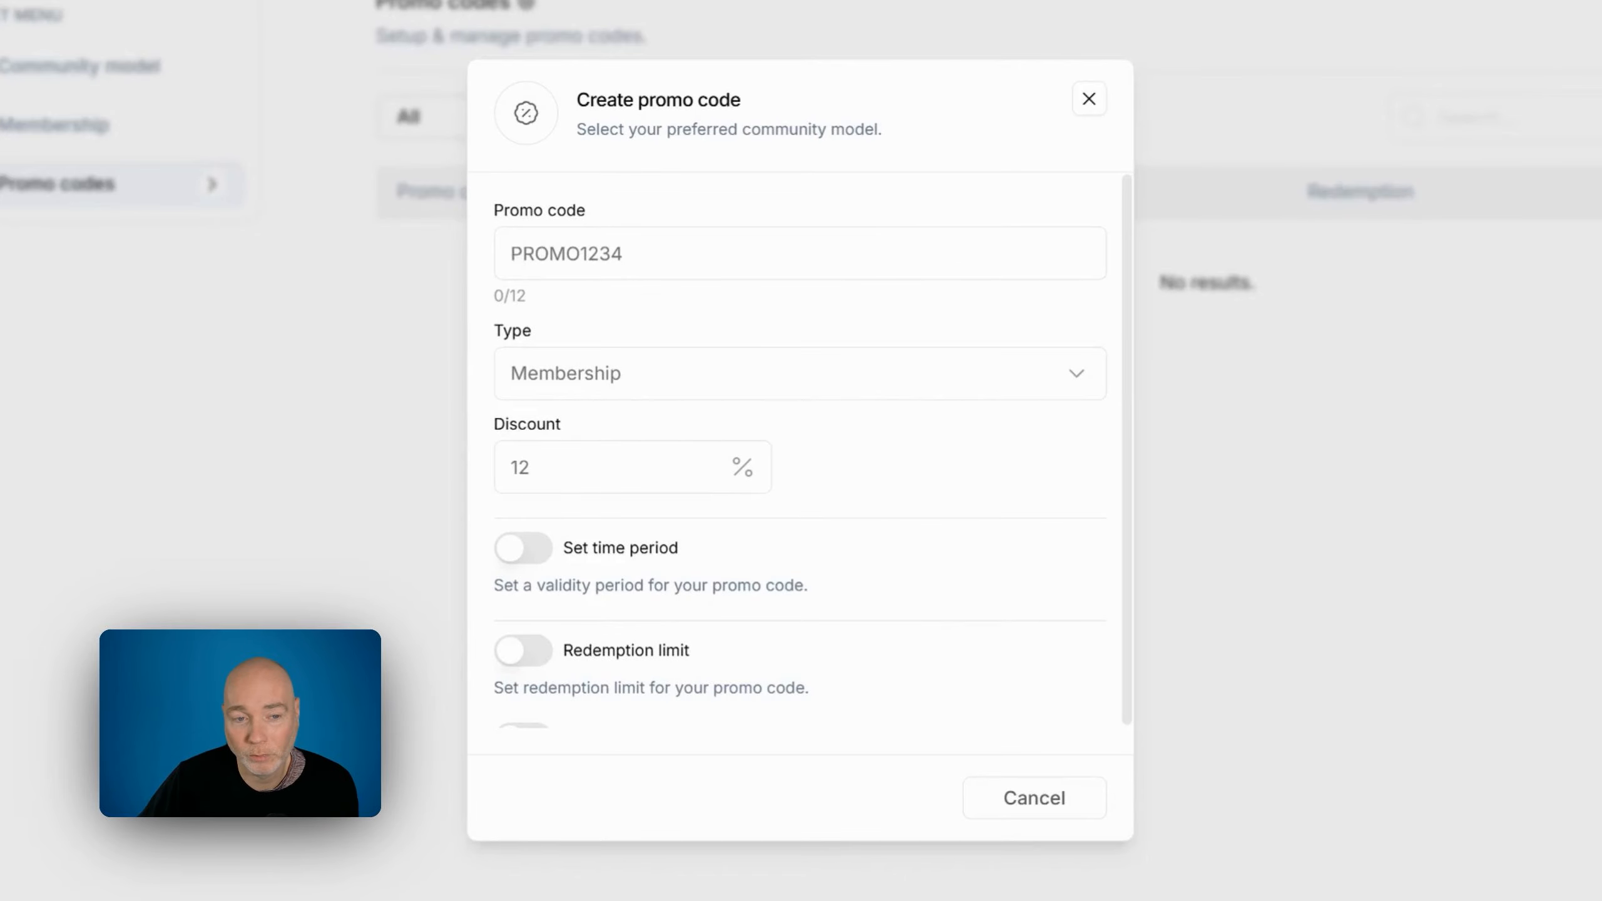
left_click(727, 379)
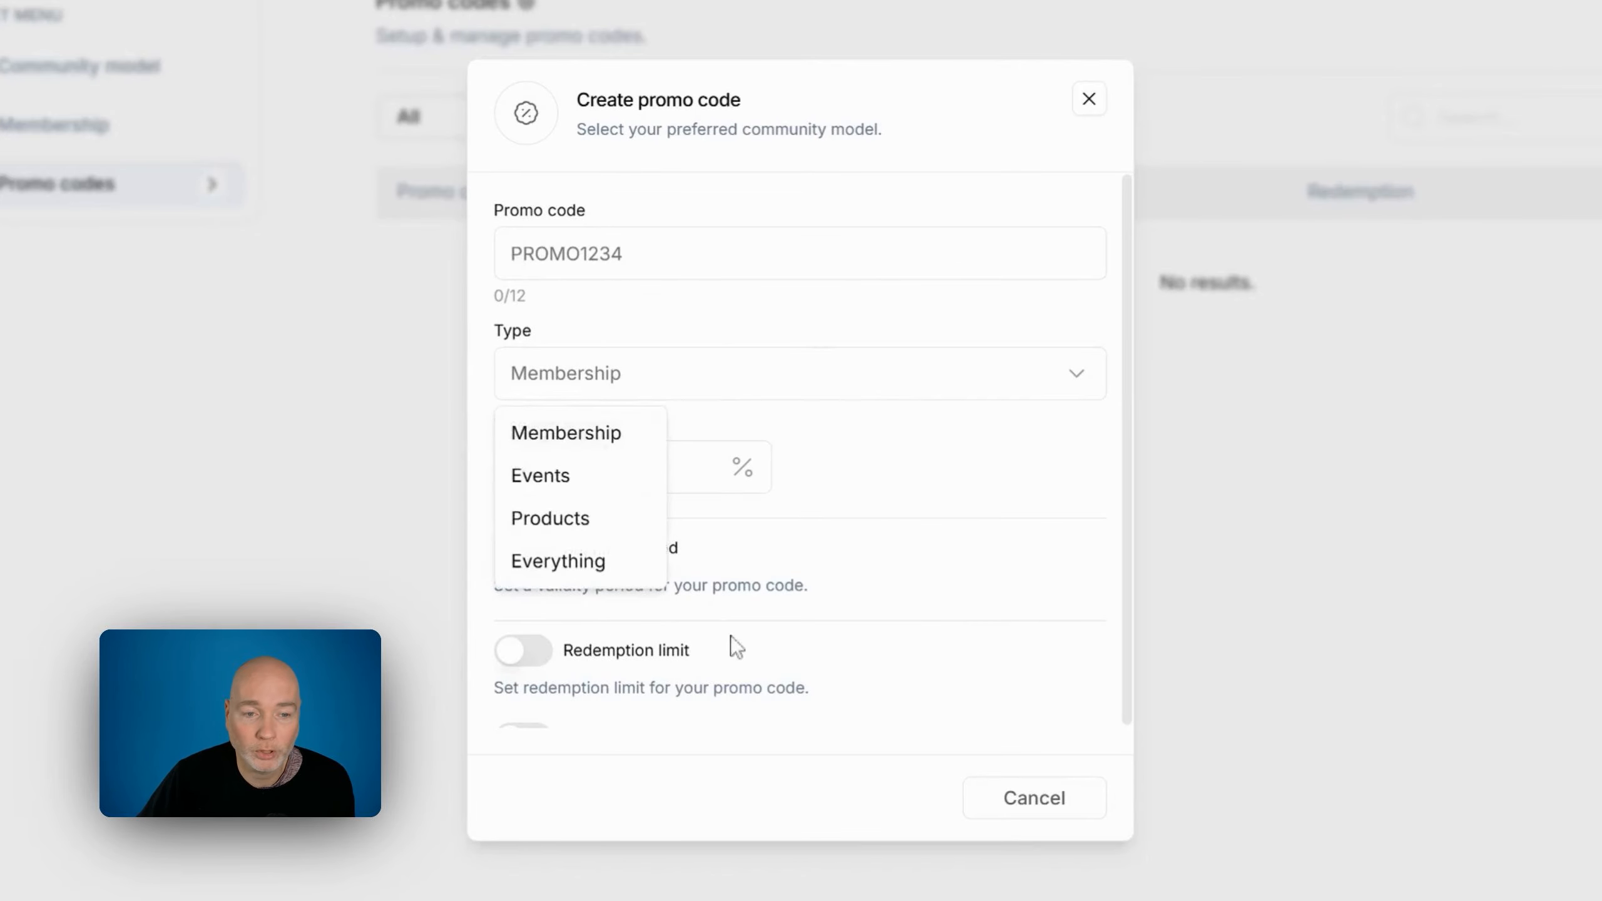
left_click(912, 429)
scroll(912, 429, "down", 1)
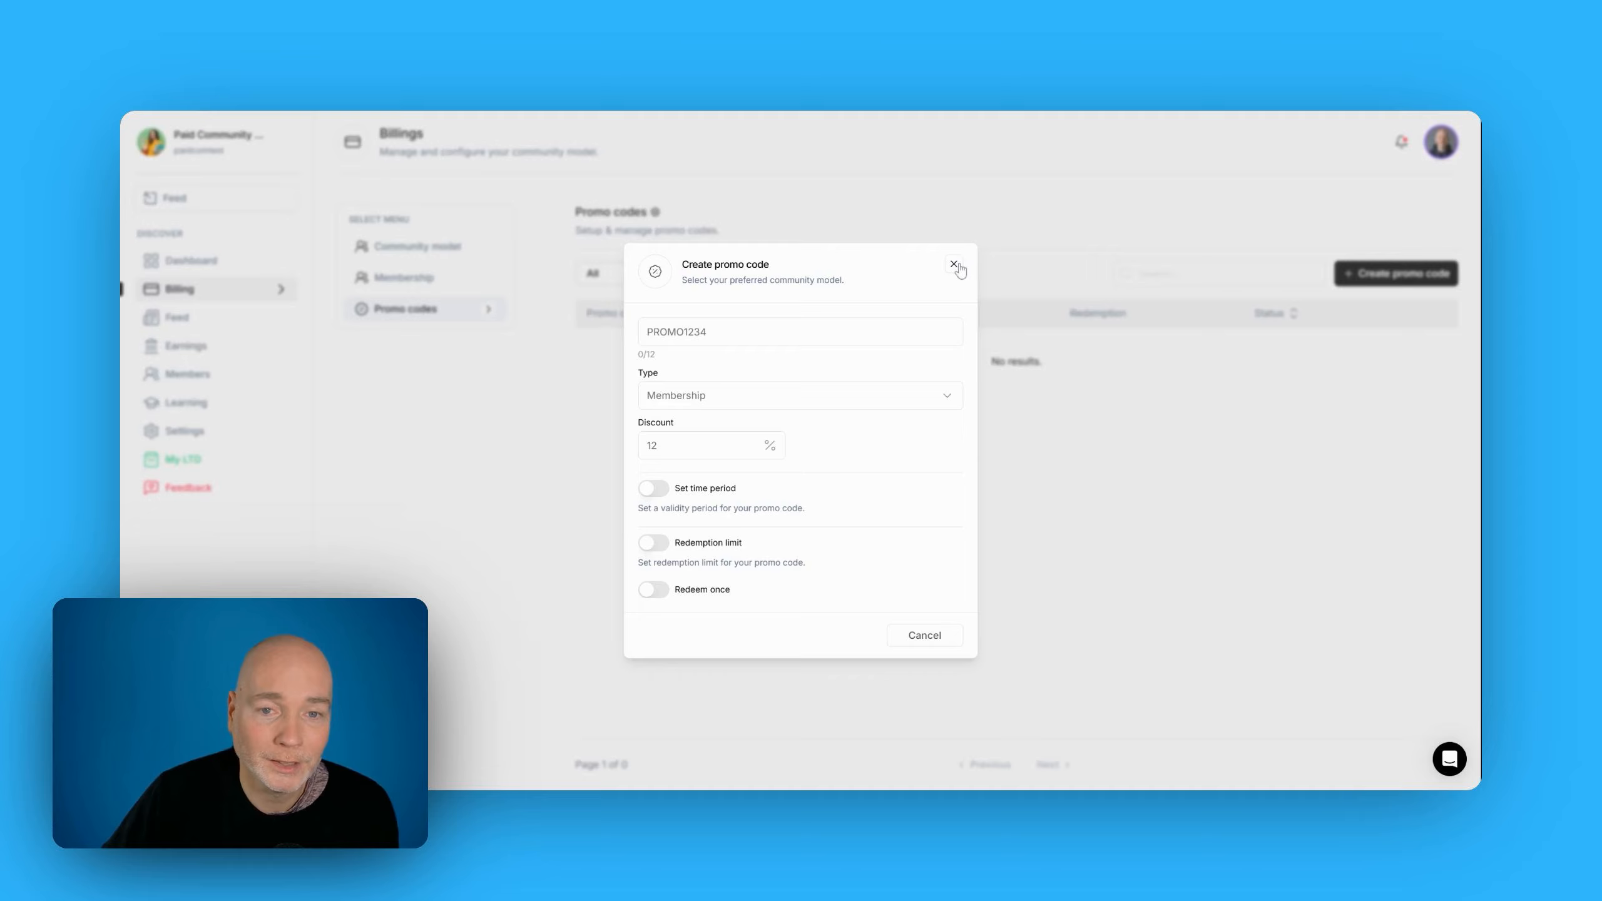
left_click(954, 265)
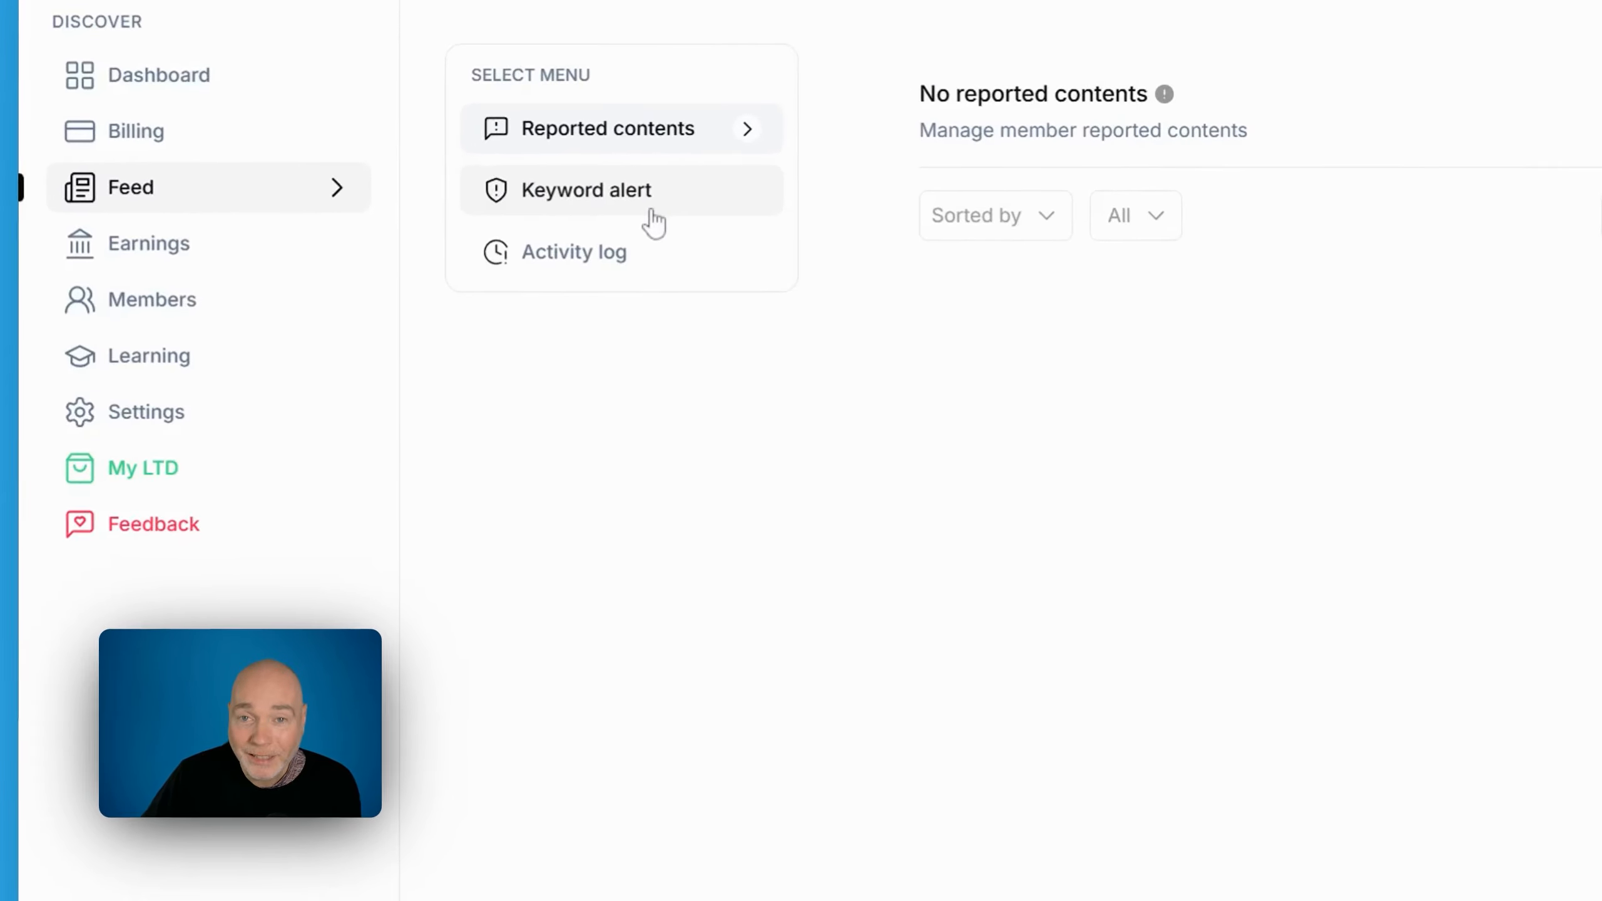
View the feed's keyword alerts and reported contents, and open the community's earnings overview
left_click(440, 335)
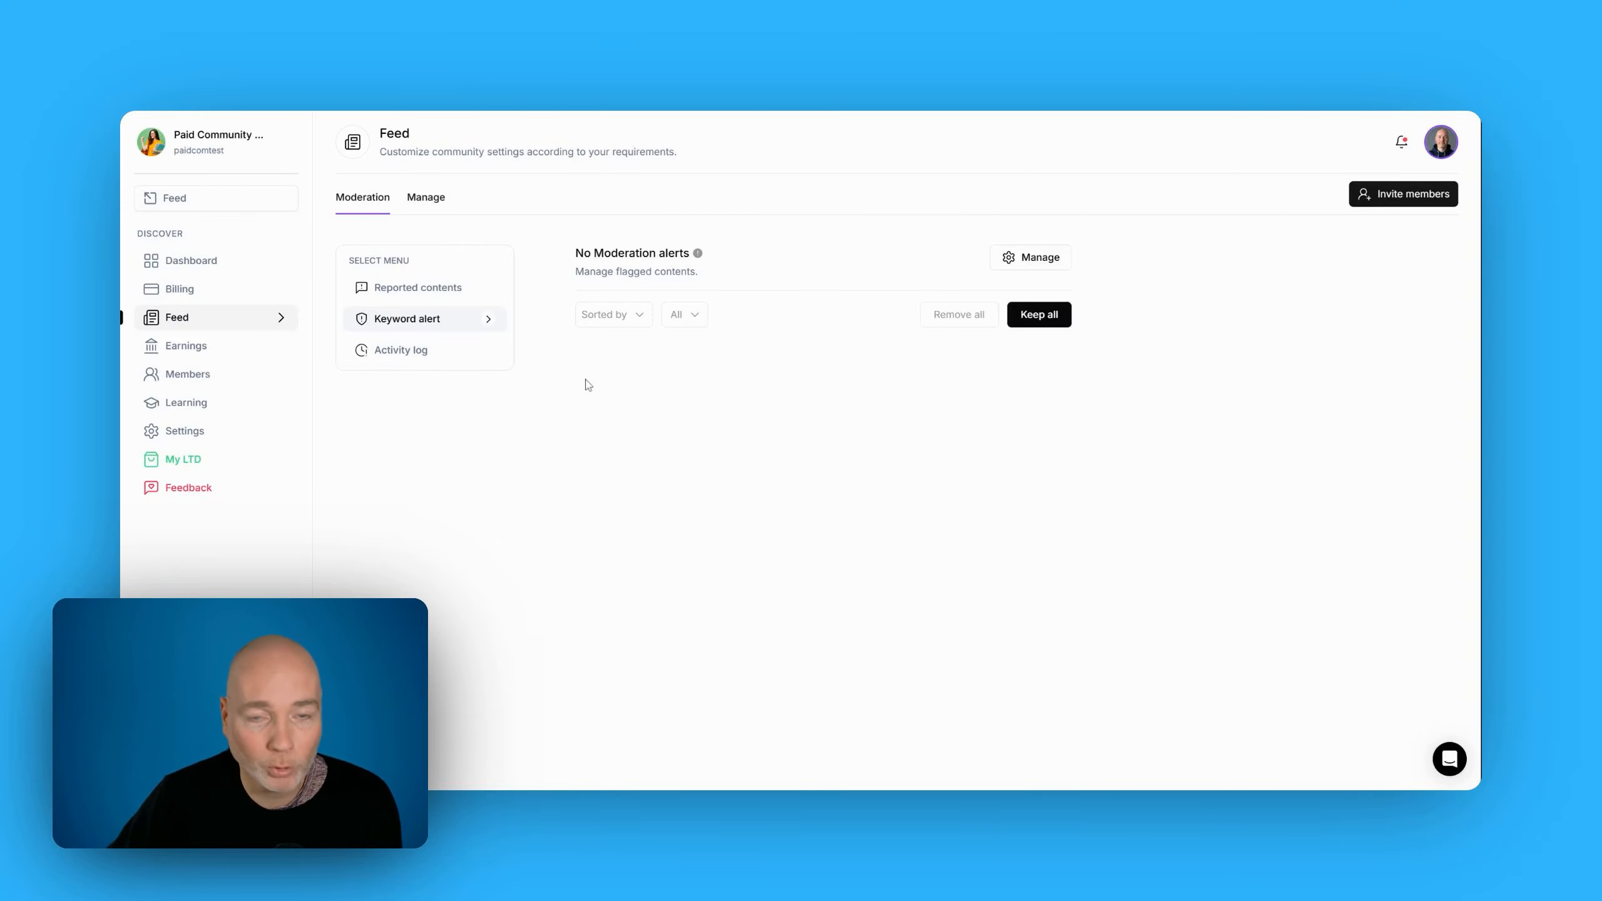
left_click(435, 289)
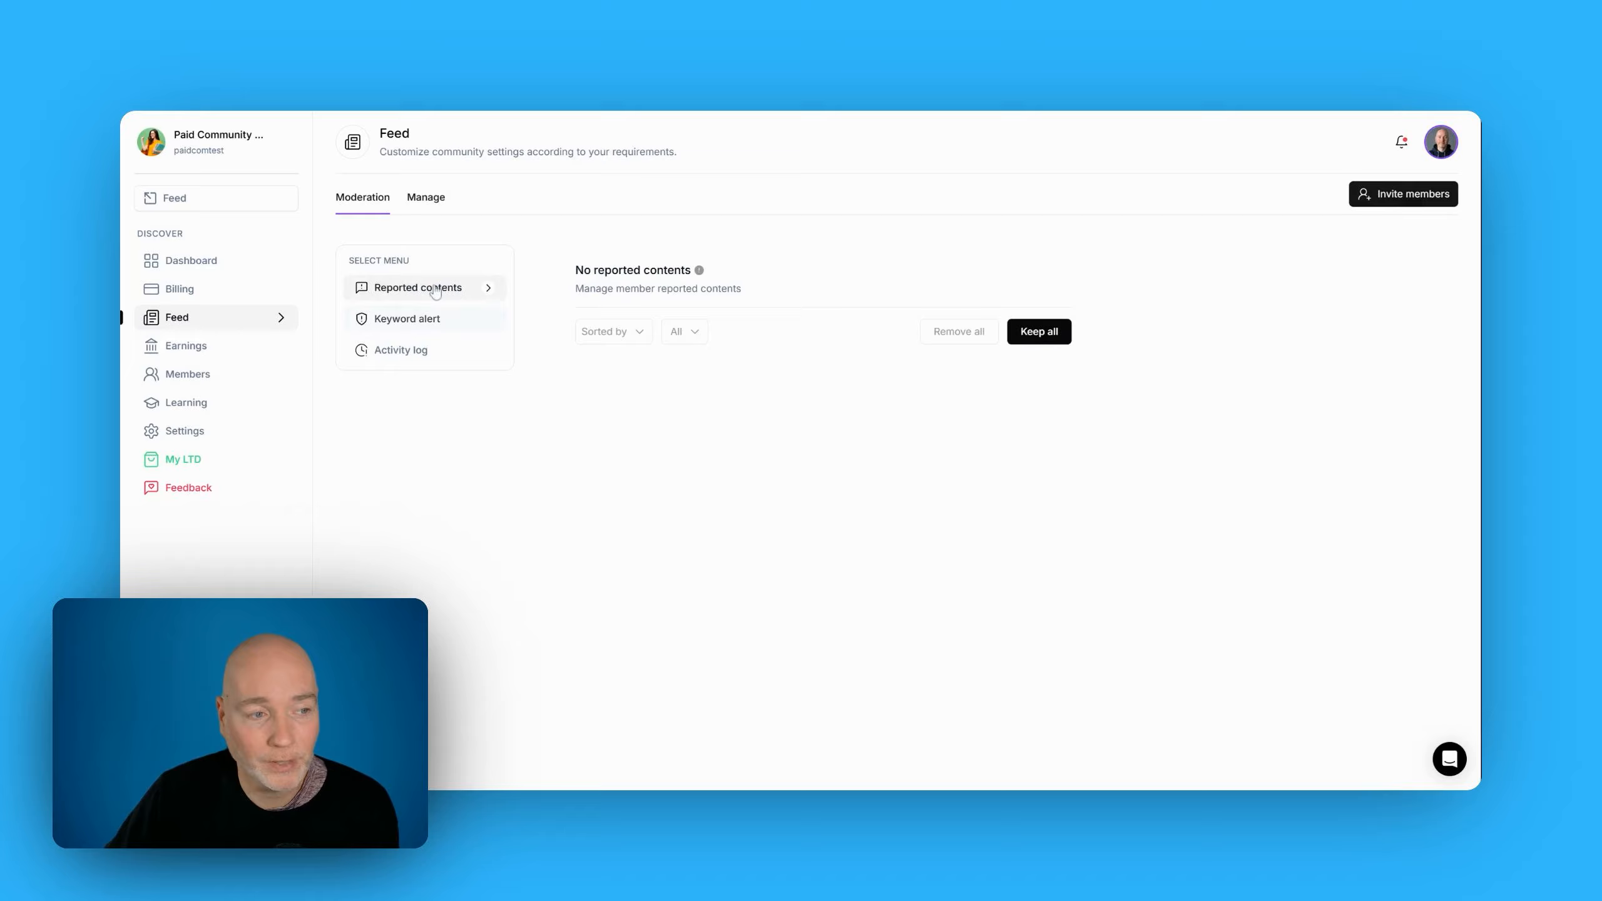
left_click(215, 348)
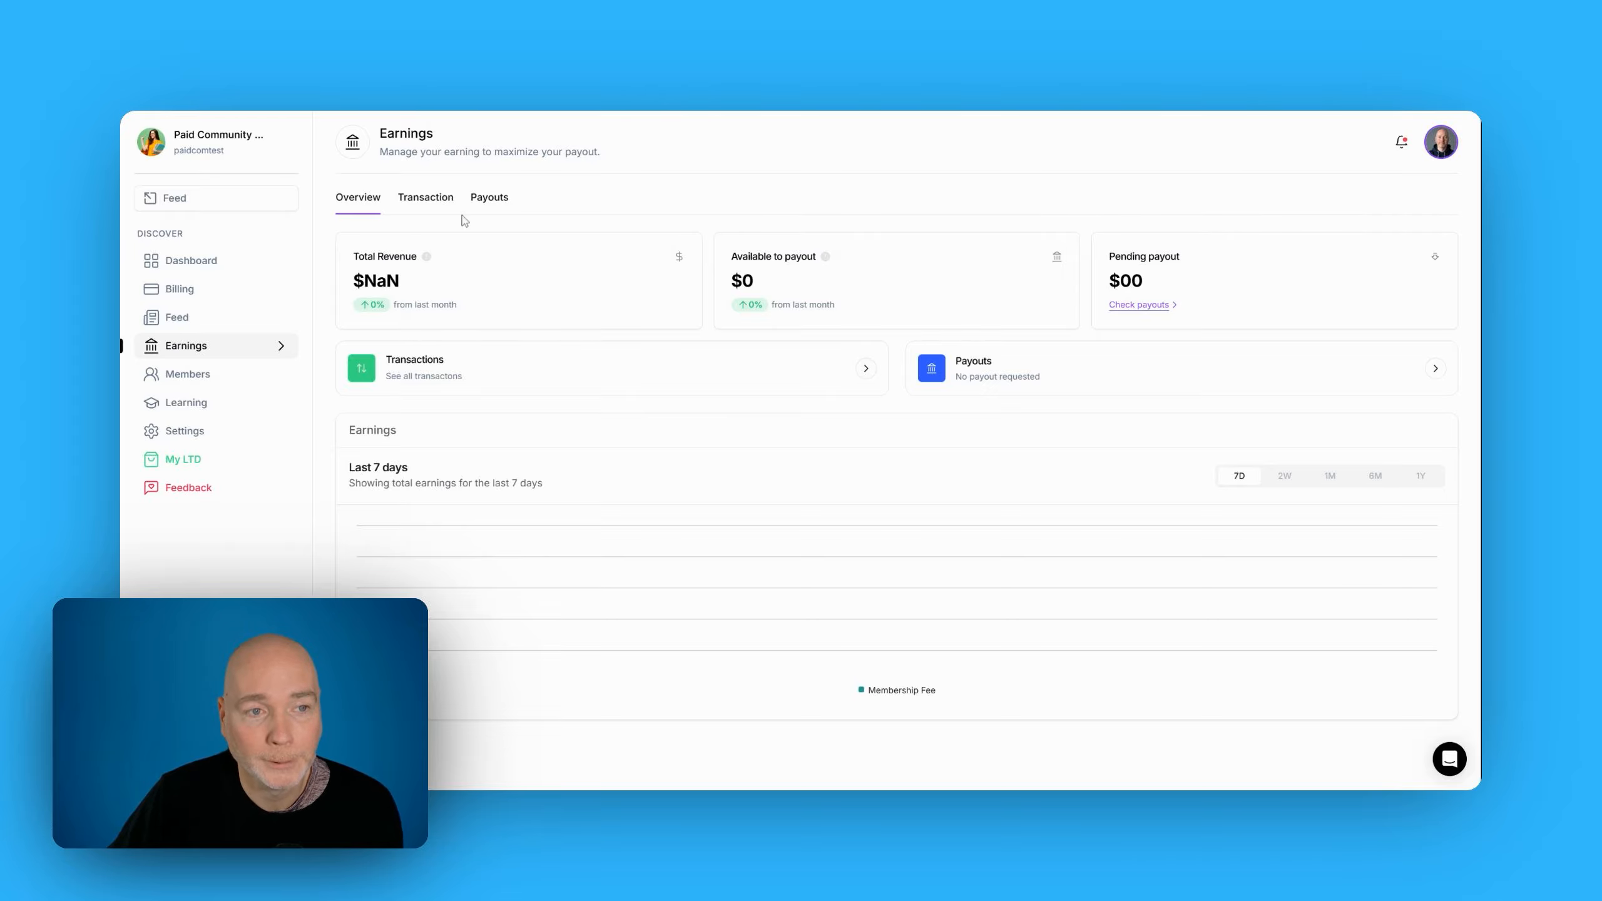
Review the member overview and member groups, and check the role and person choices in Roles & privileges
left_click(203, 379)
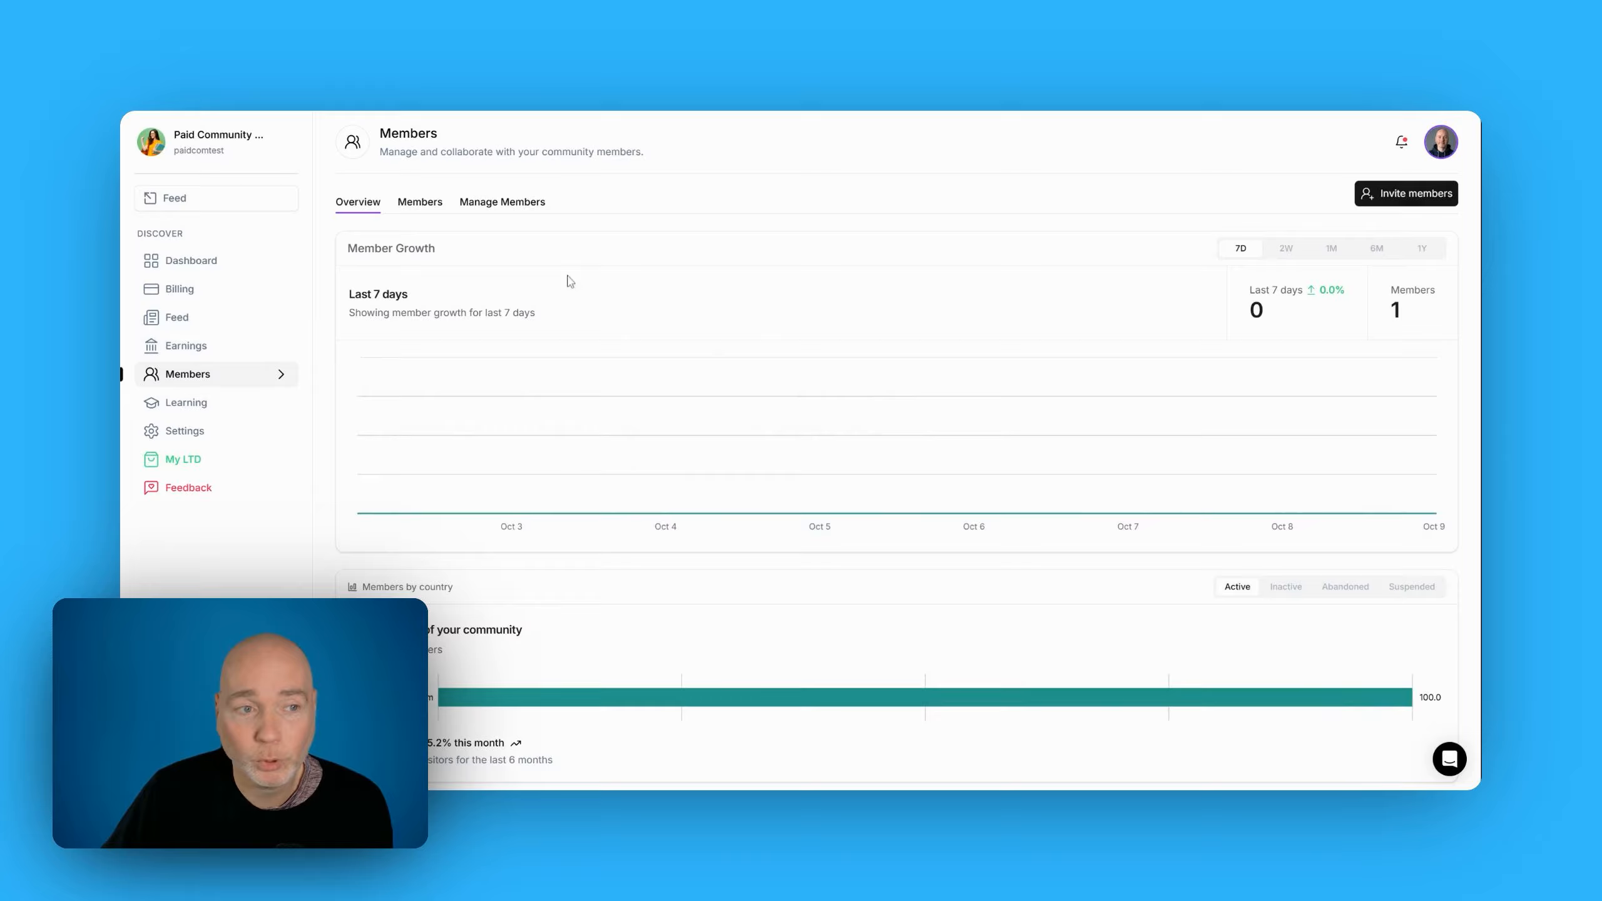
left_click(487, 206)
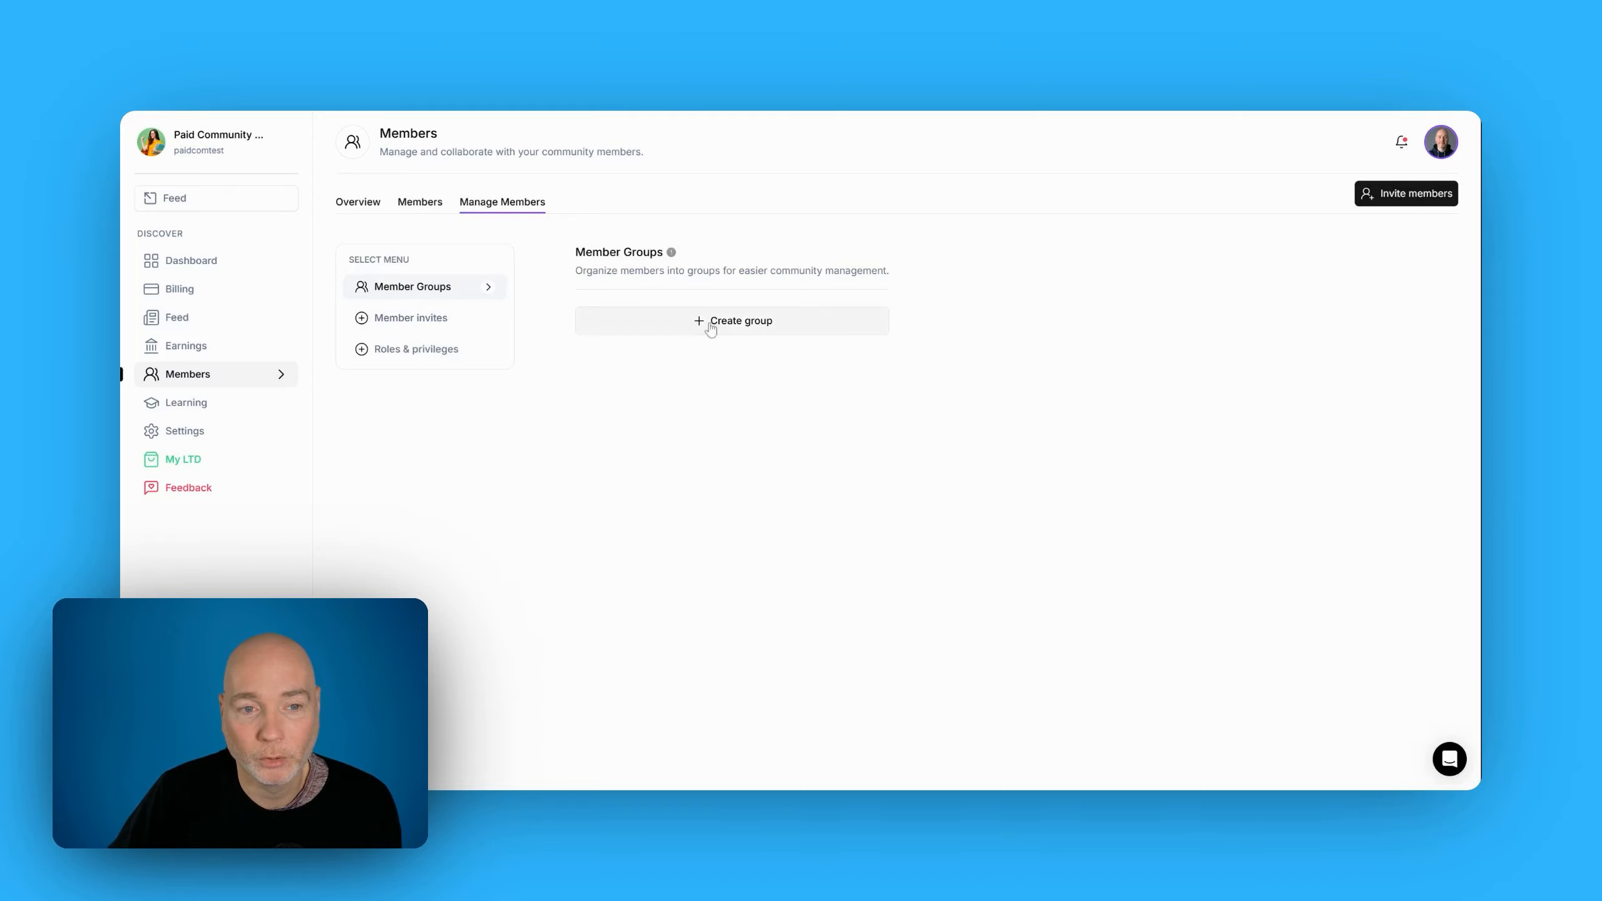
left_click(449, 354)
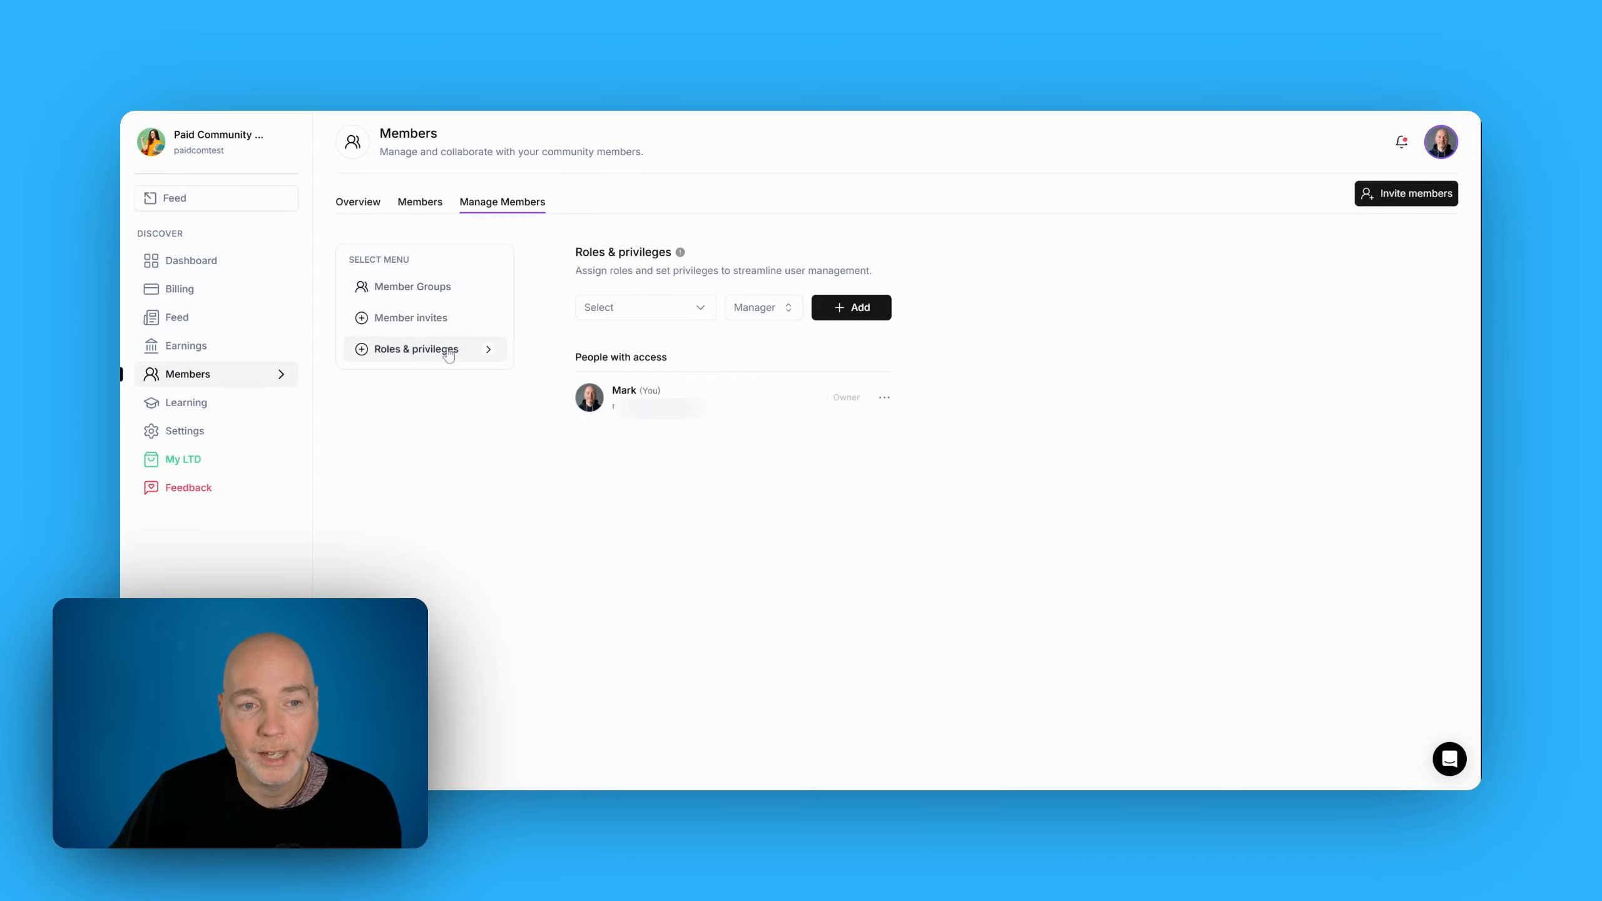
left_click(735, 317)
left_click(1011, 273)
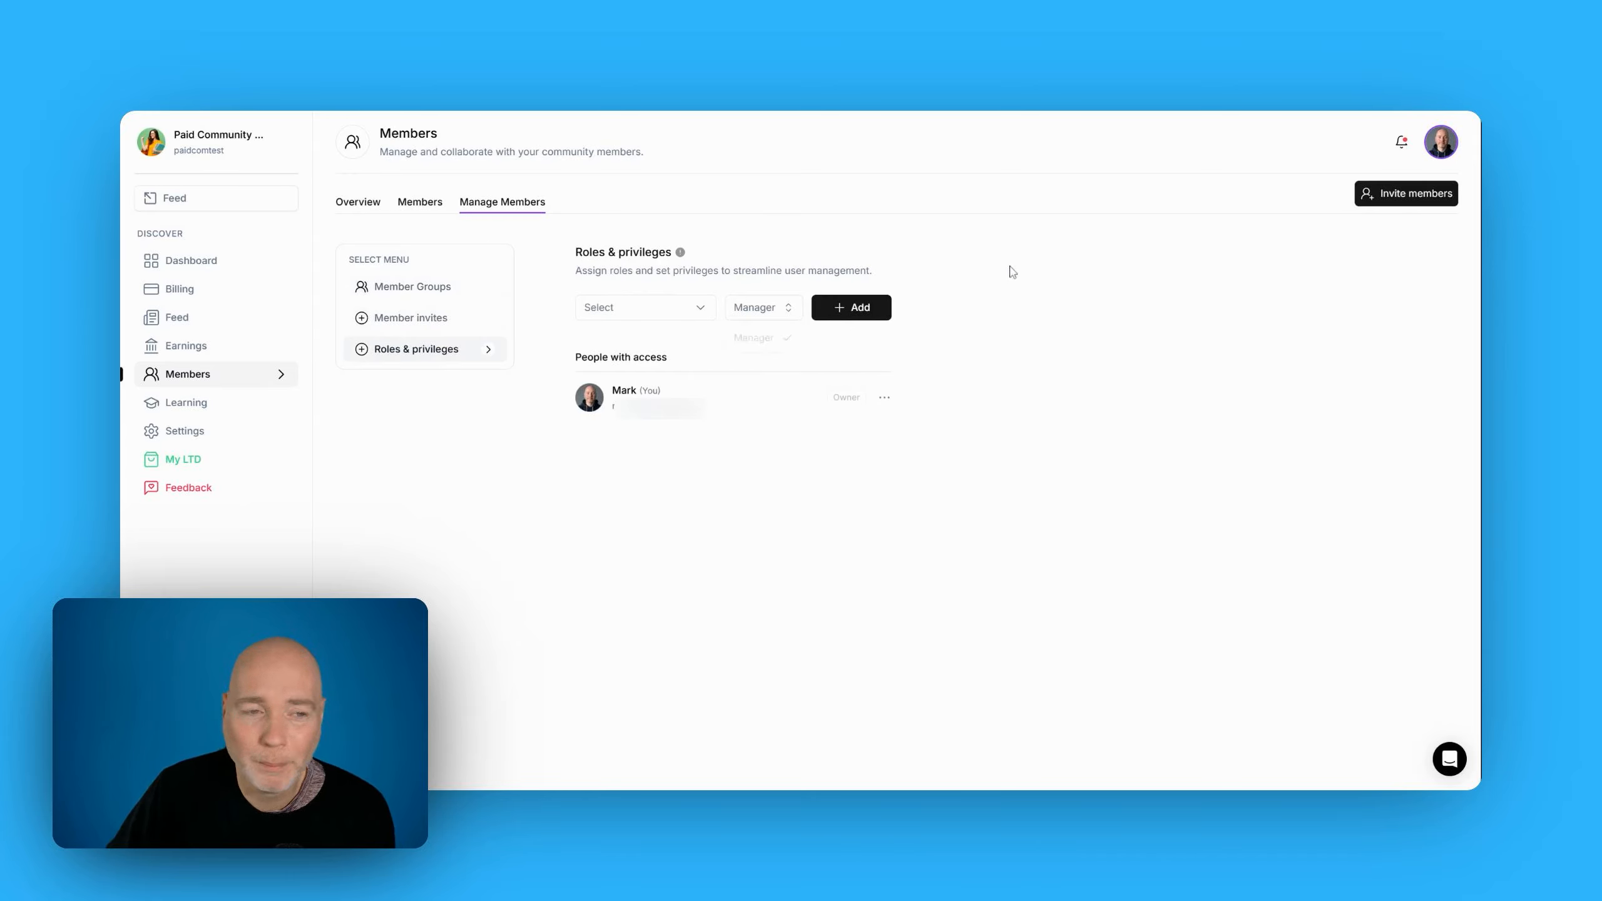
left_click(615, 319)
left_click(1154, 333)
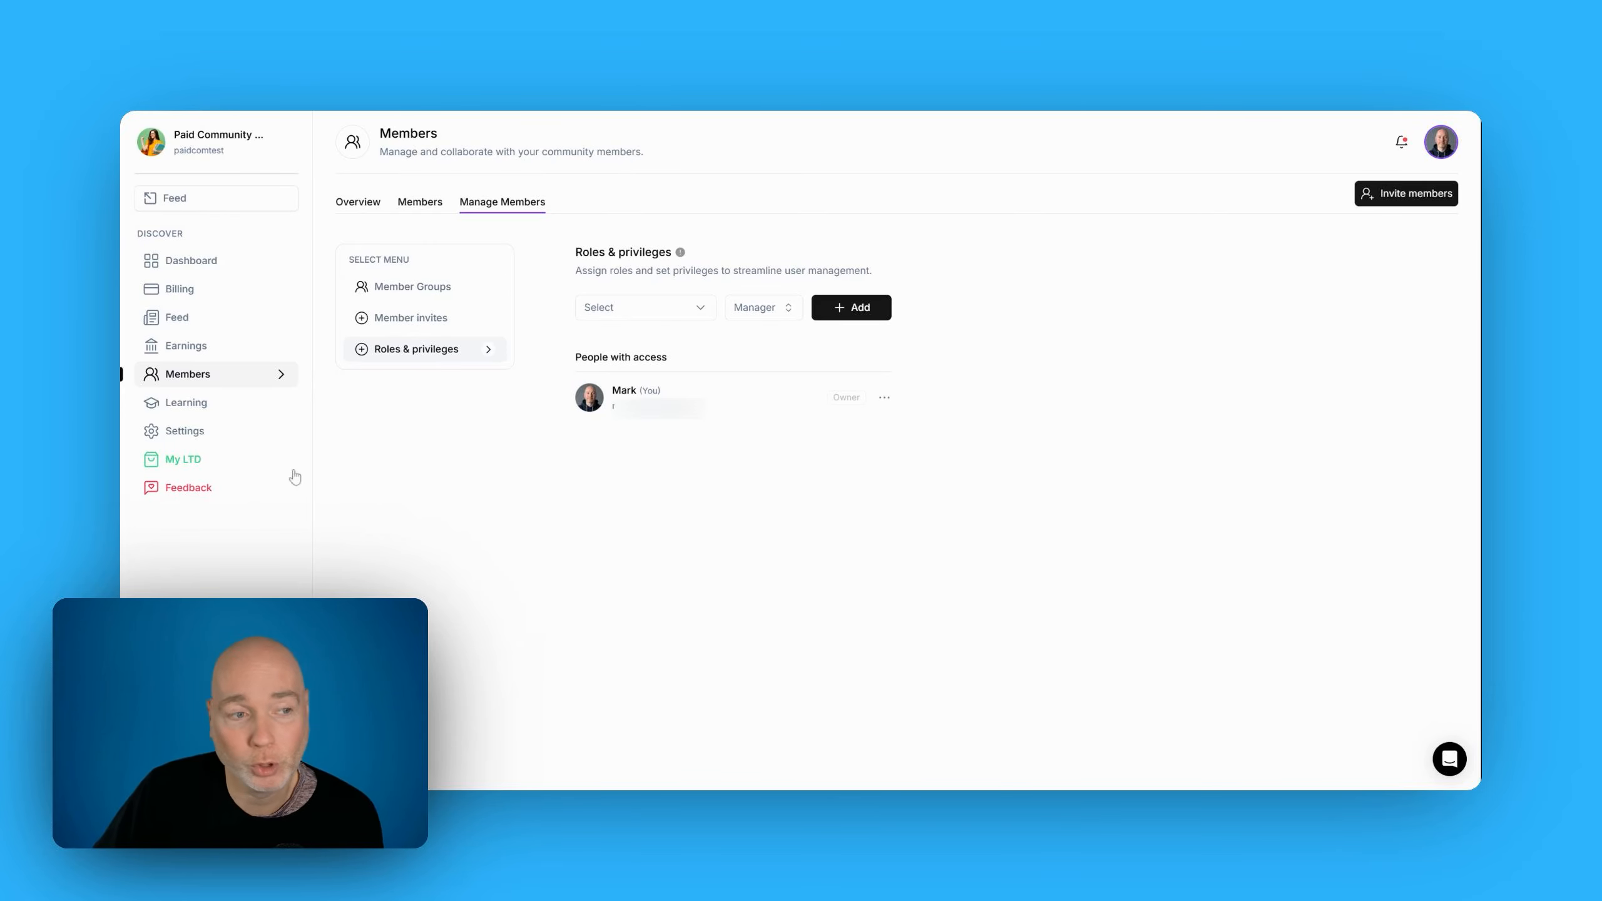
Open the community's course list in the Learning area and start creating a new course
left_click(228, 404)
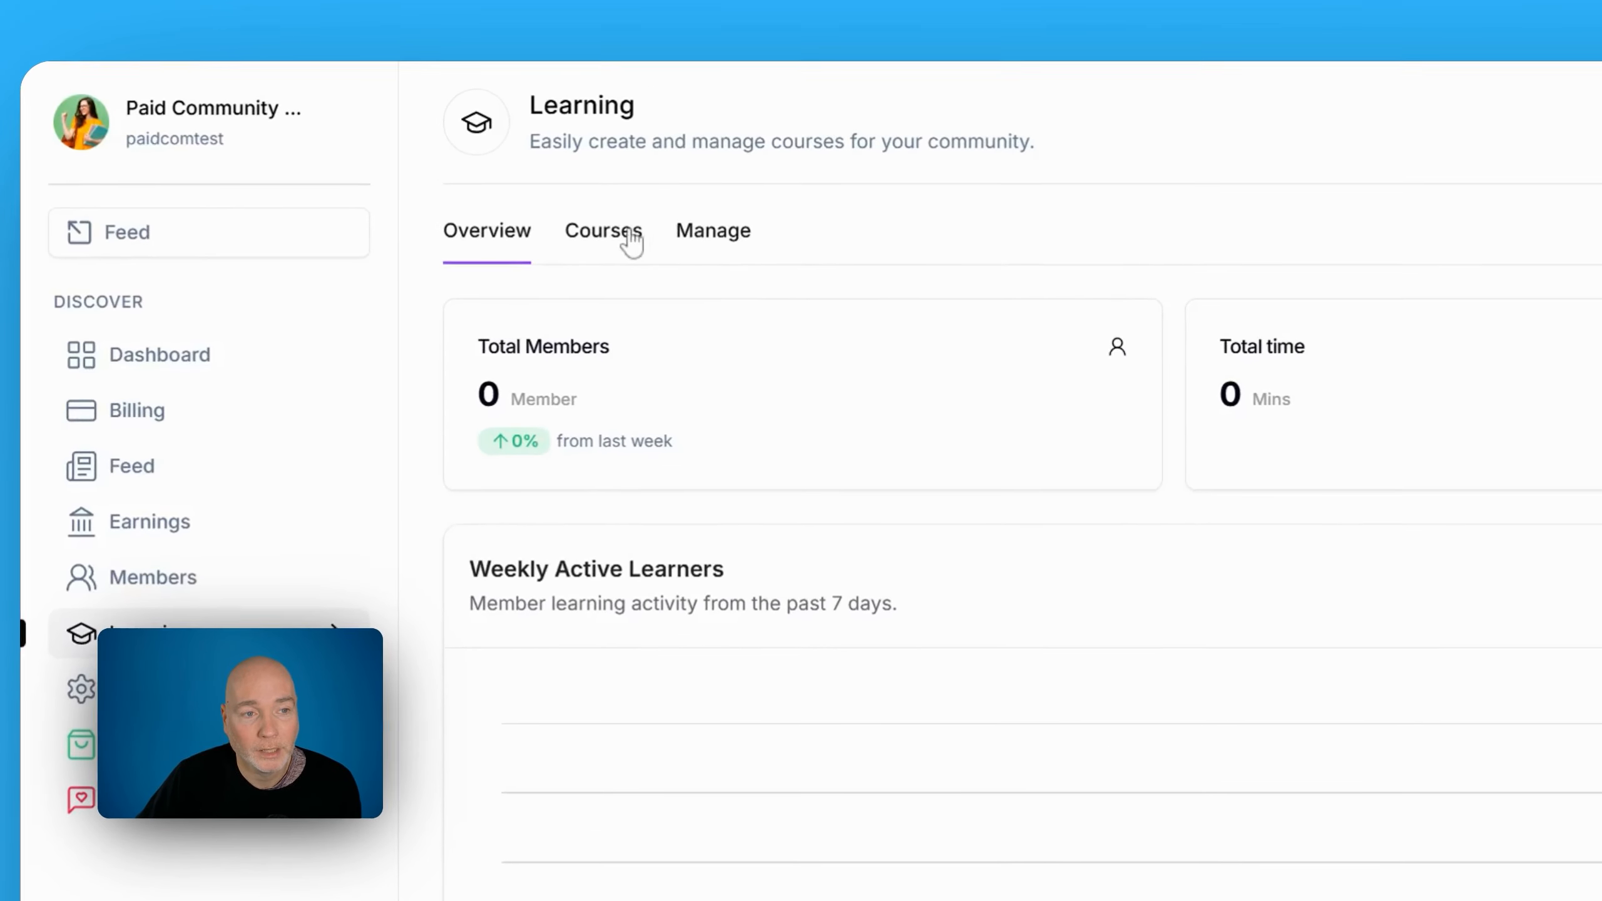
left_click(425, 198)
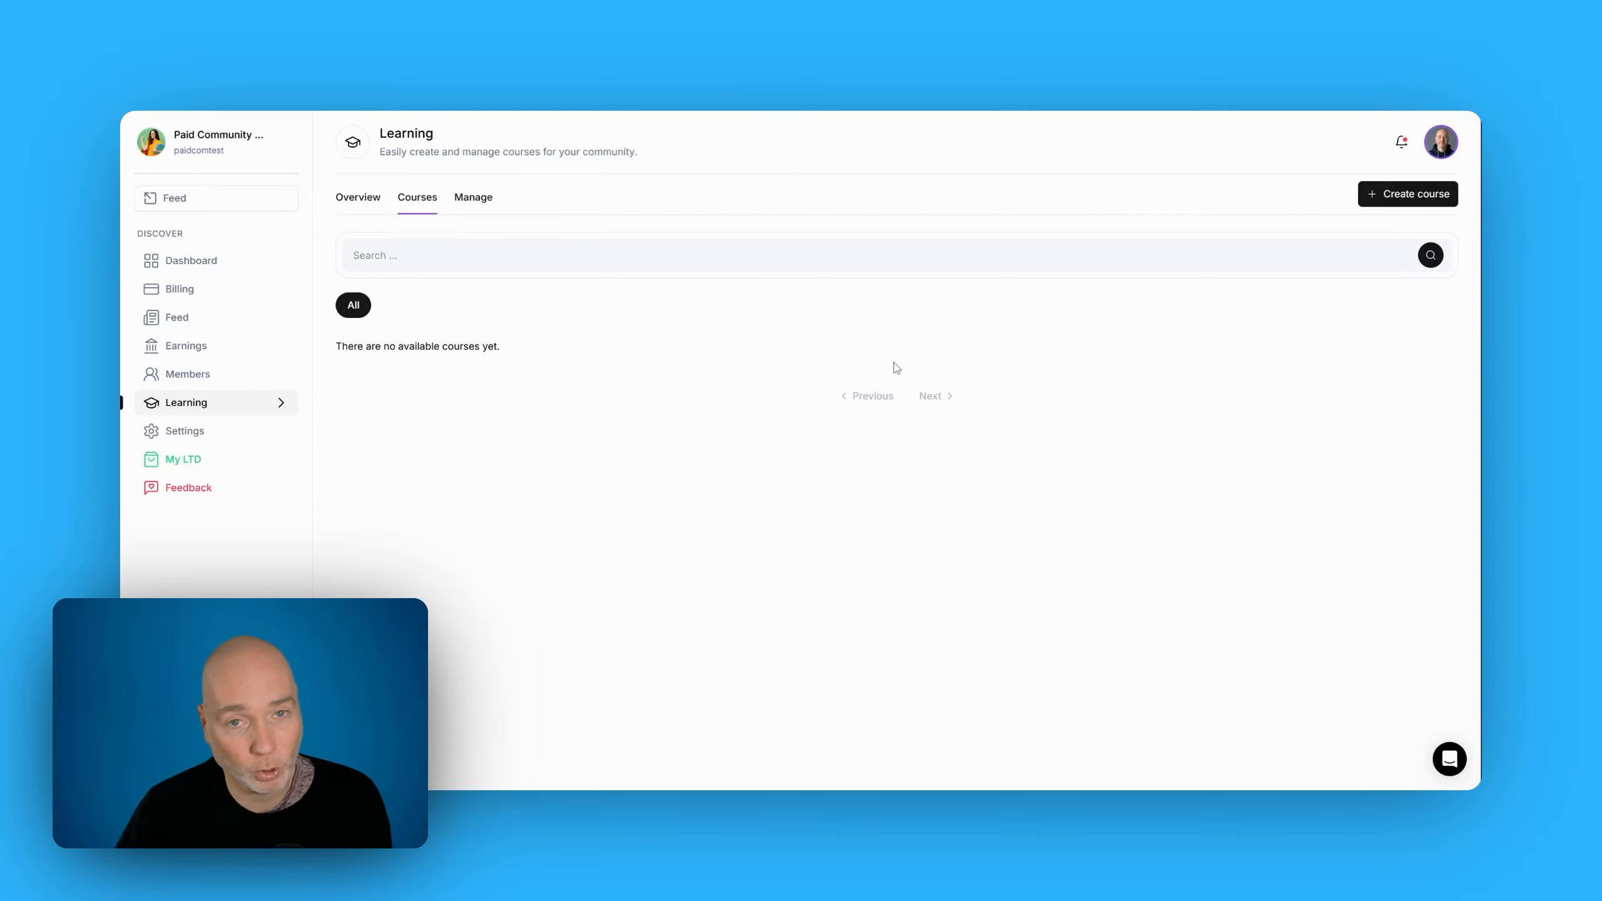
left_click(1424, 195)
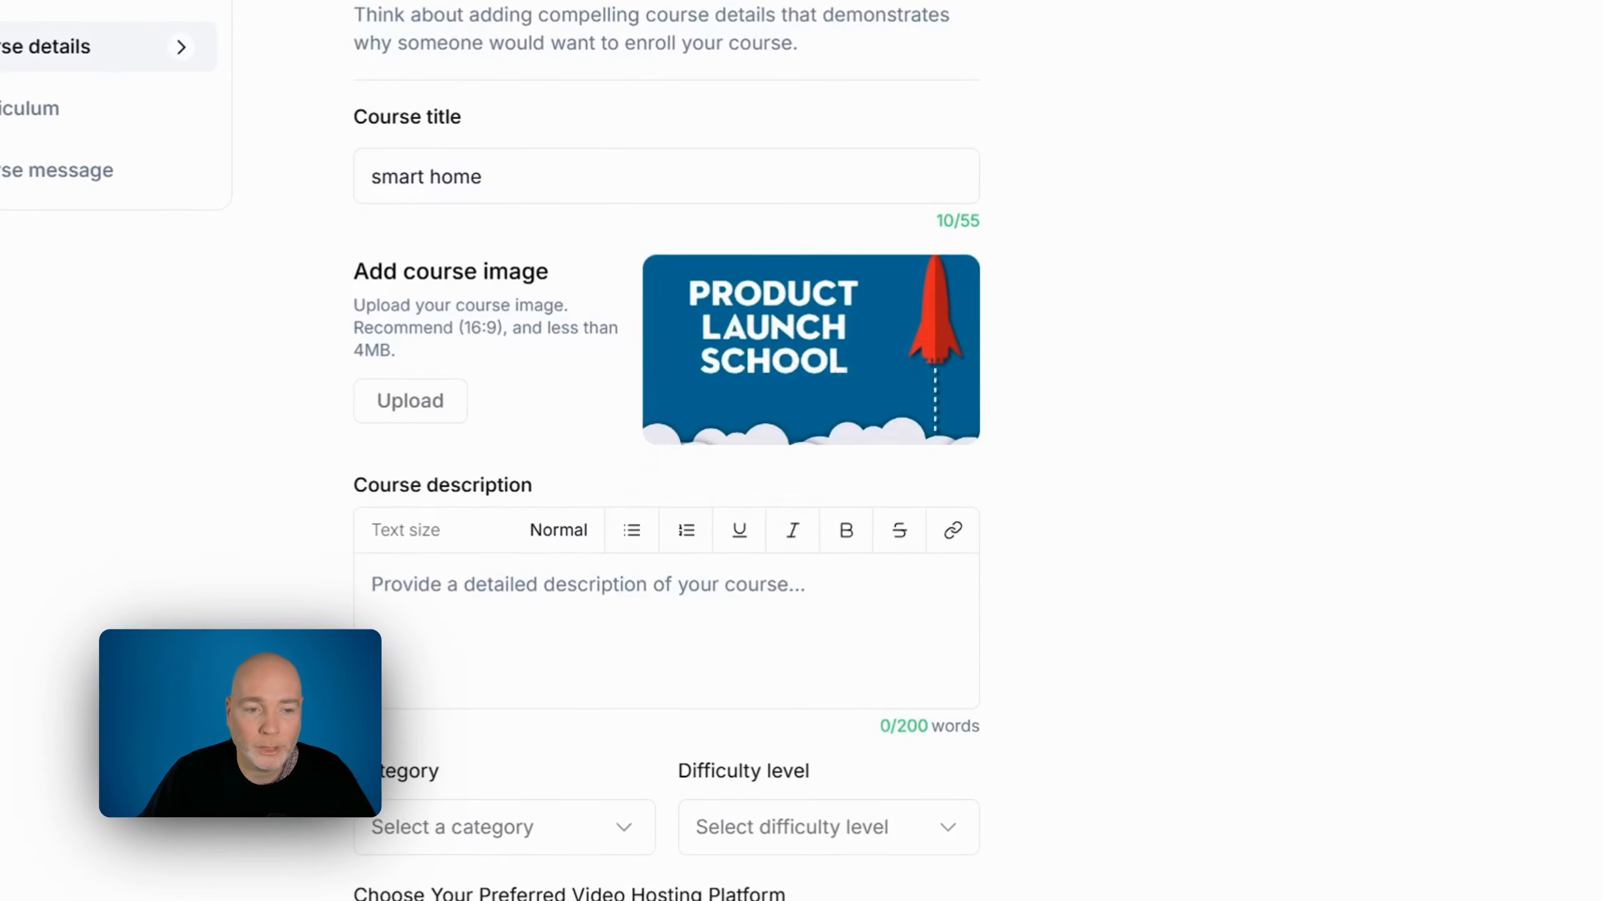
Enter "description" as the course description for the smart home course
left_click(700, 527)
type("d")
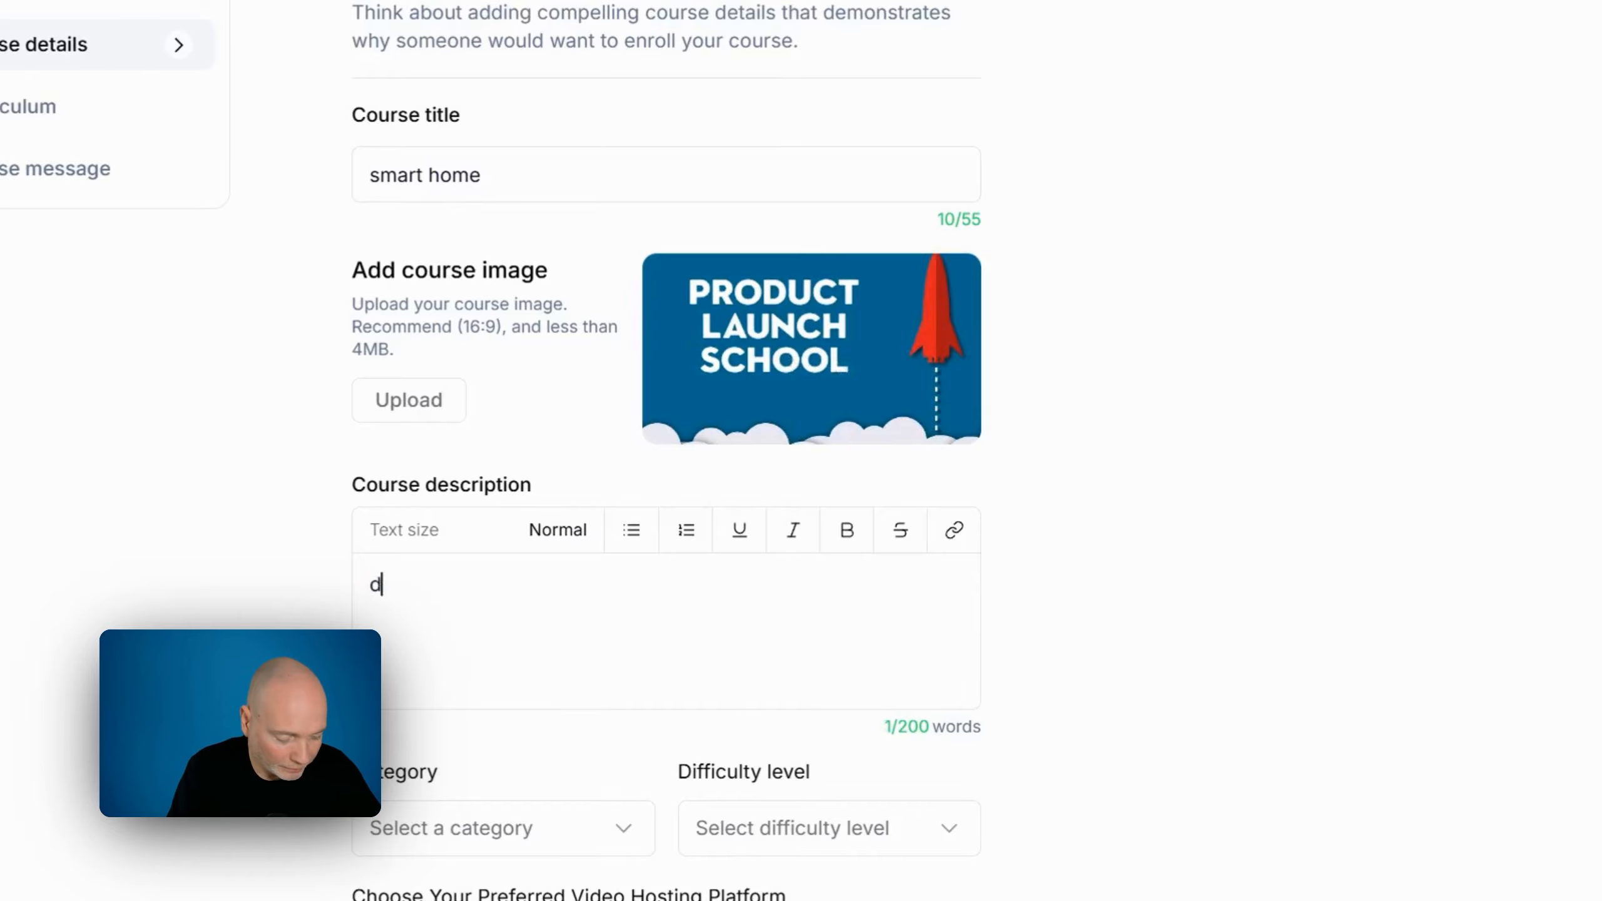
type("escriptiopn")
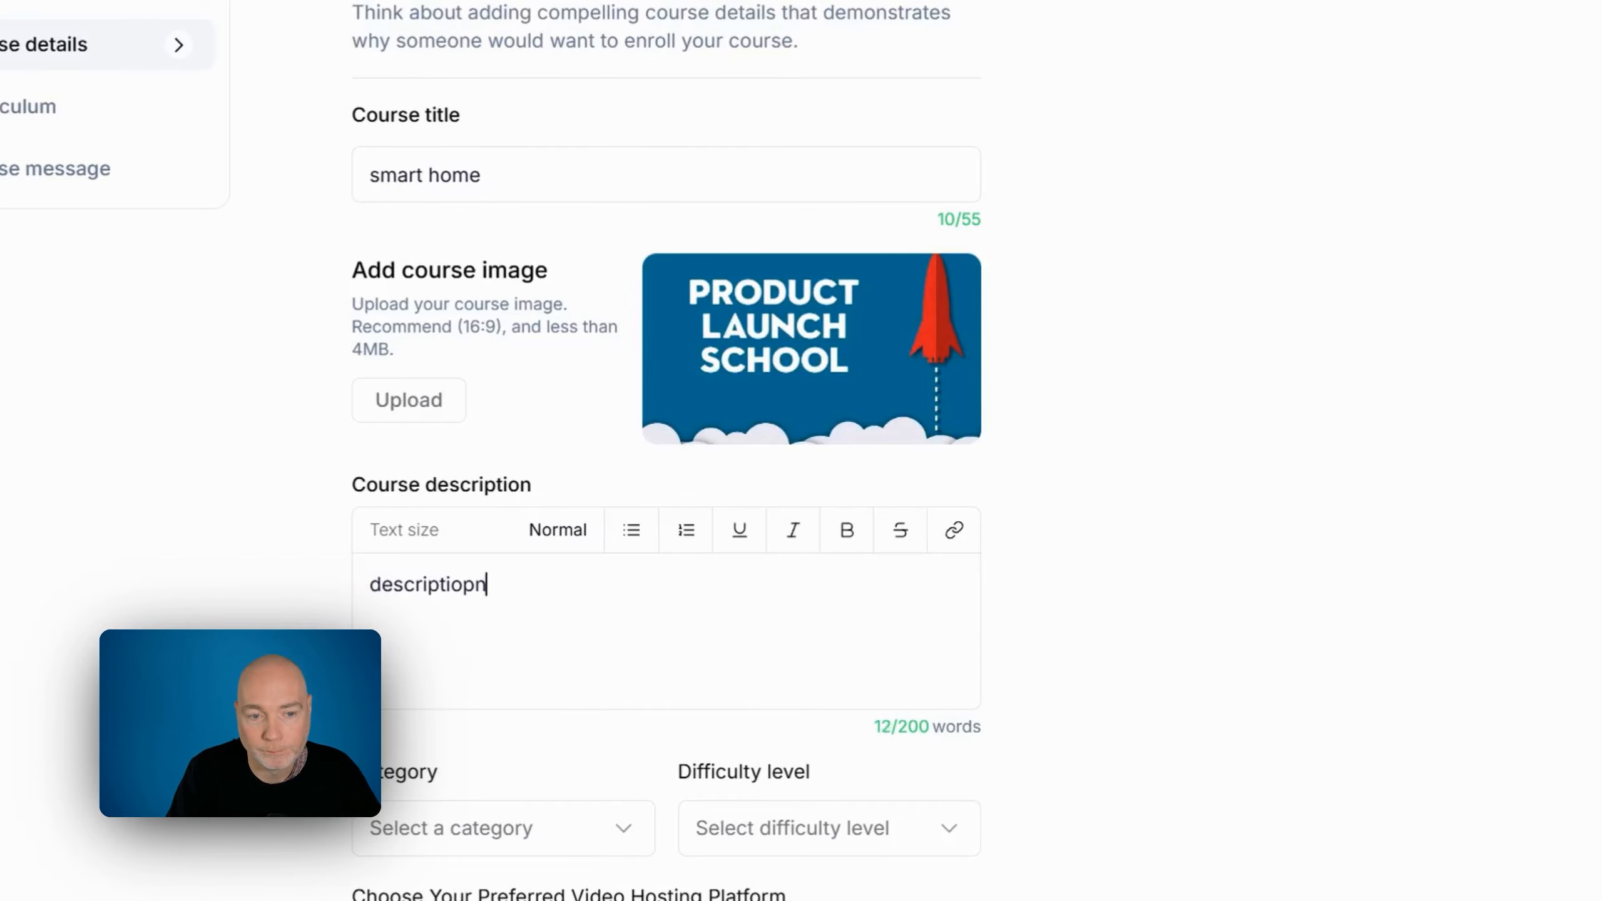
key("BackSpace")
key("BackSpace")
type("n")
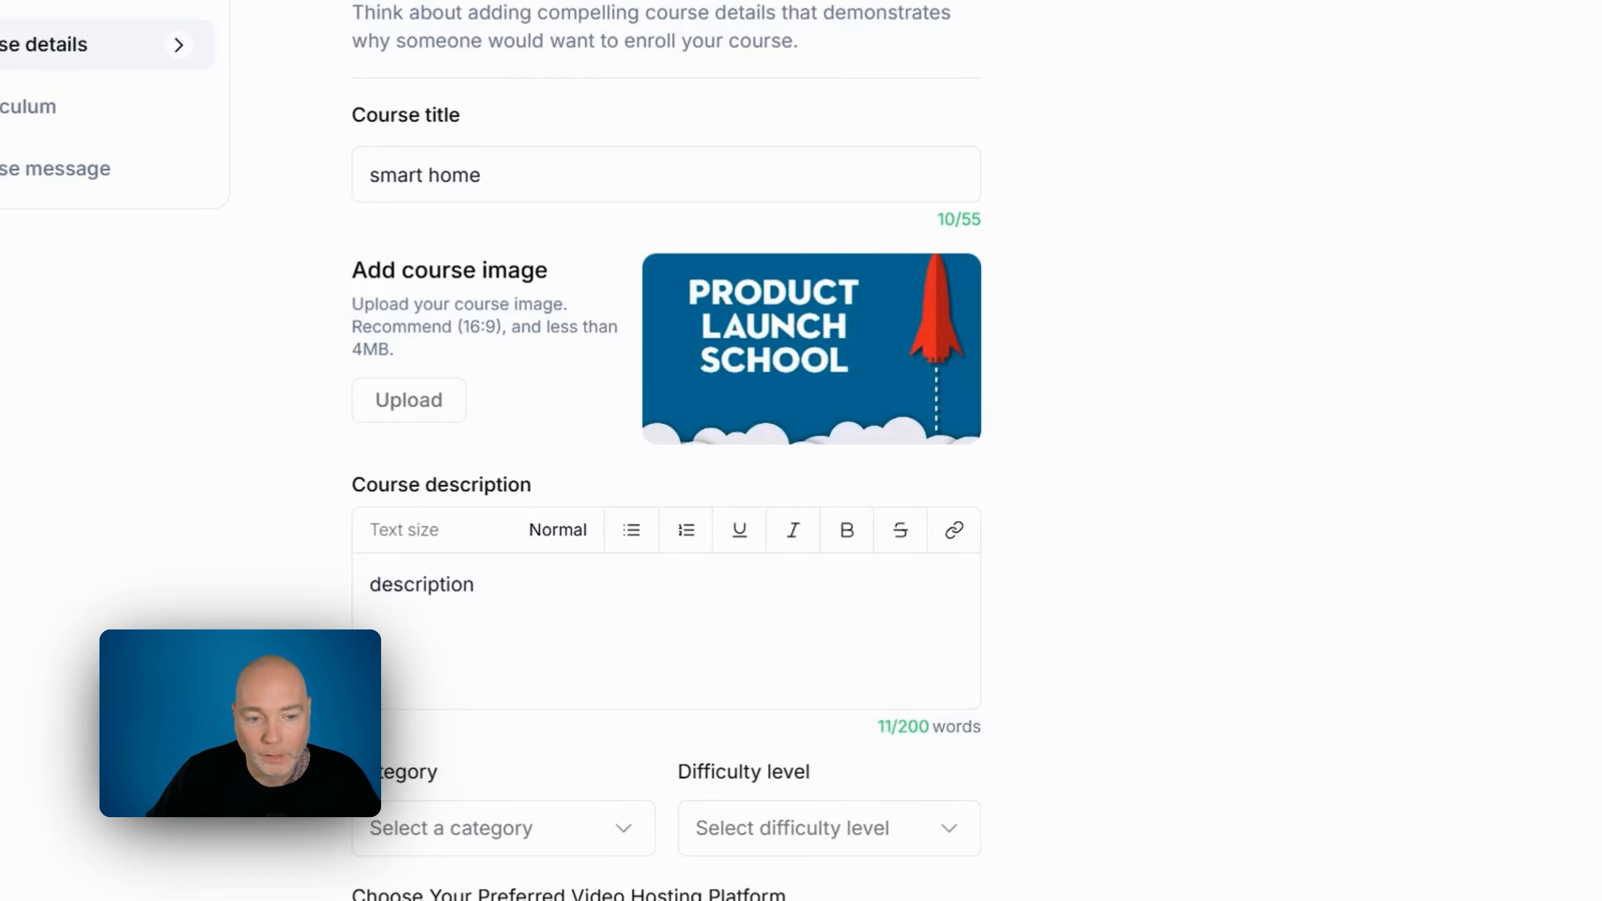
Create a course category named Product Creation with a rocket emoji and assign it to the course
scroll(458, 573, "down", 3)
left_click(459, 634)
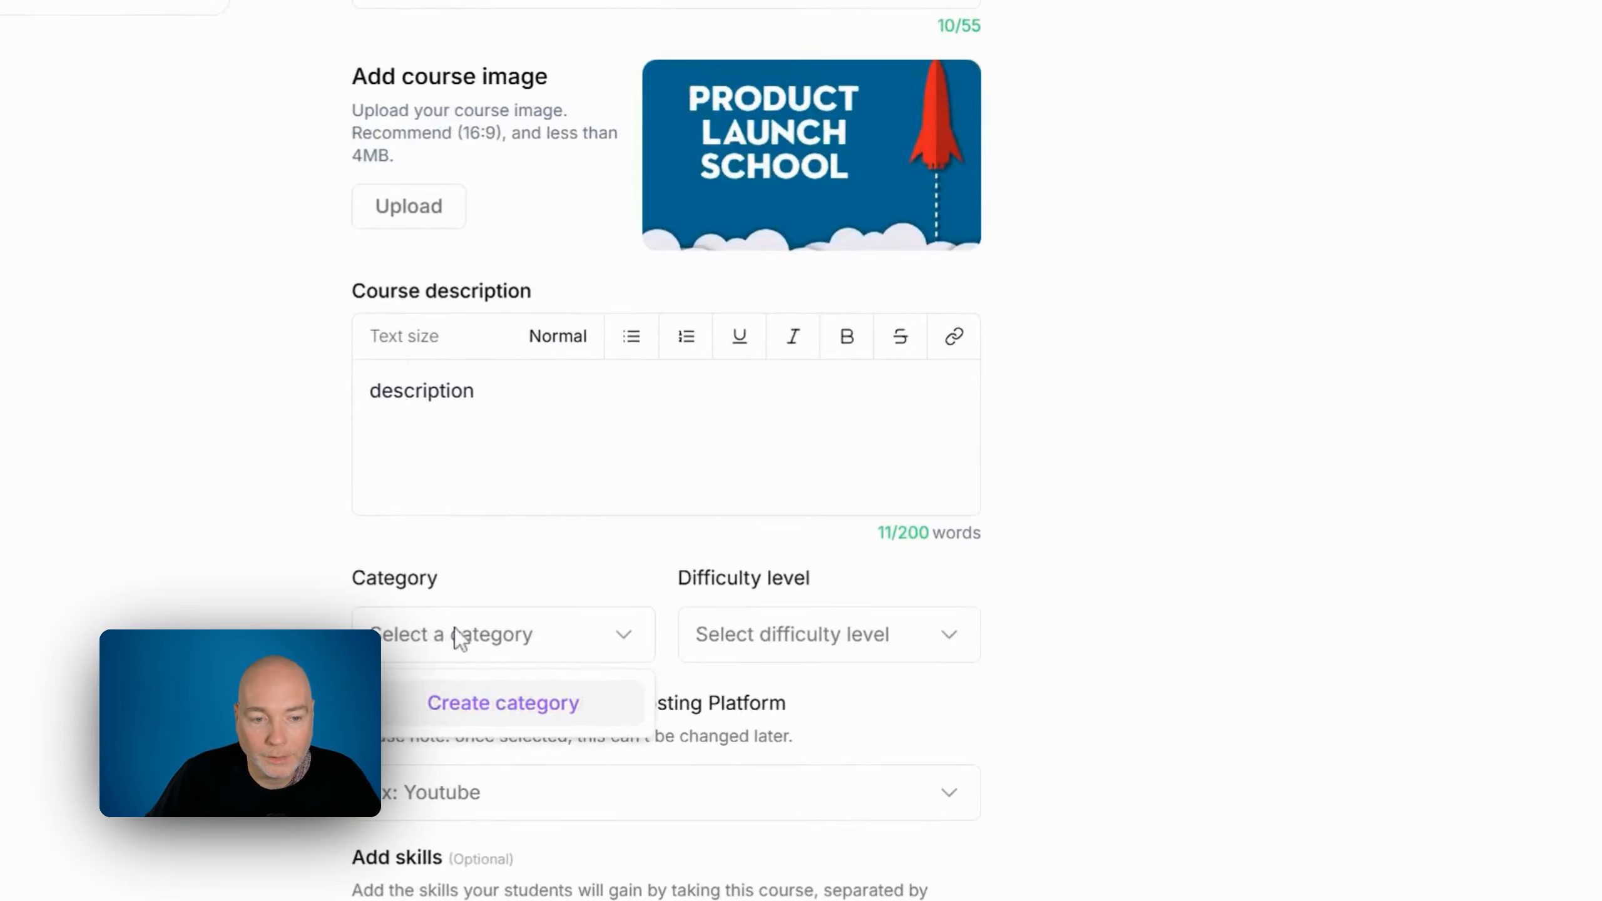
left_click(504, 704)
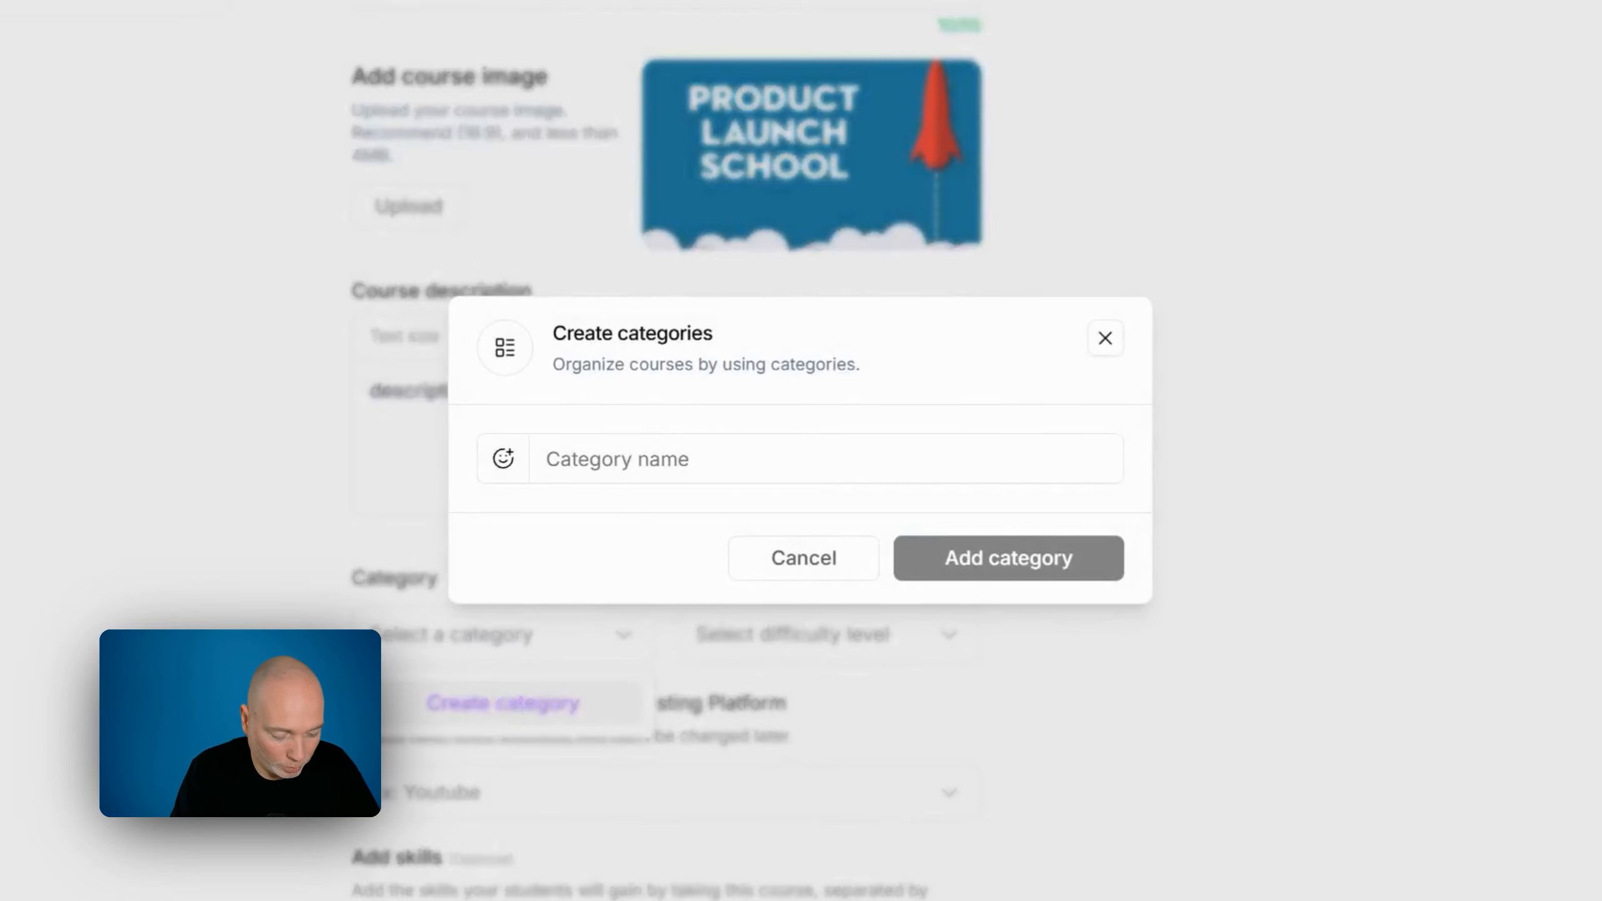
type("Product Creation")
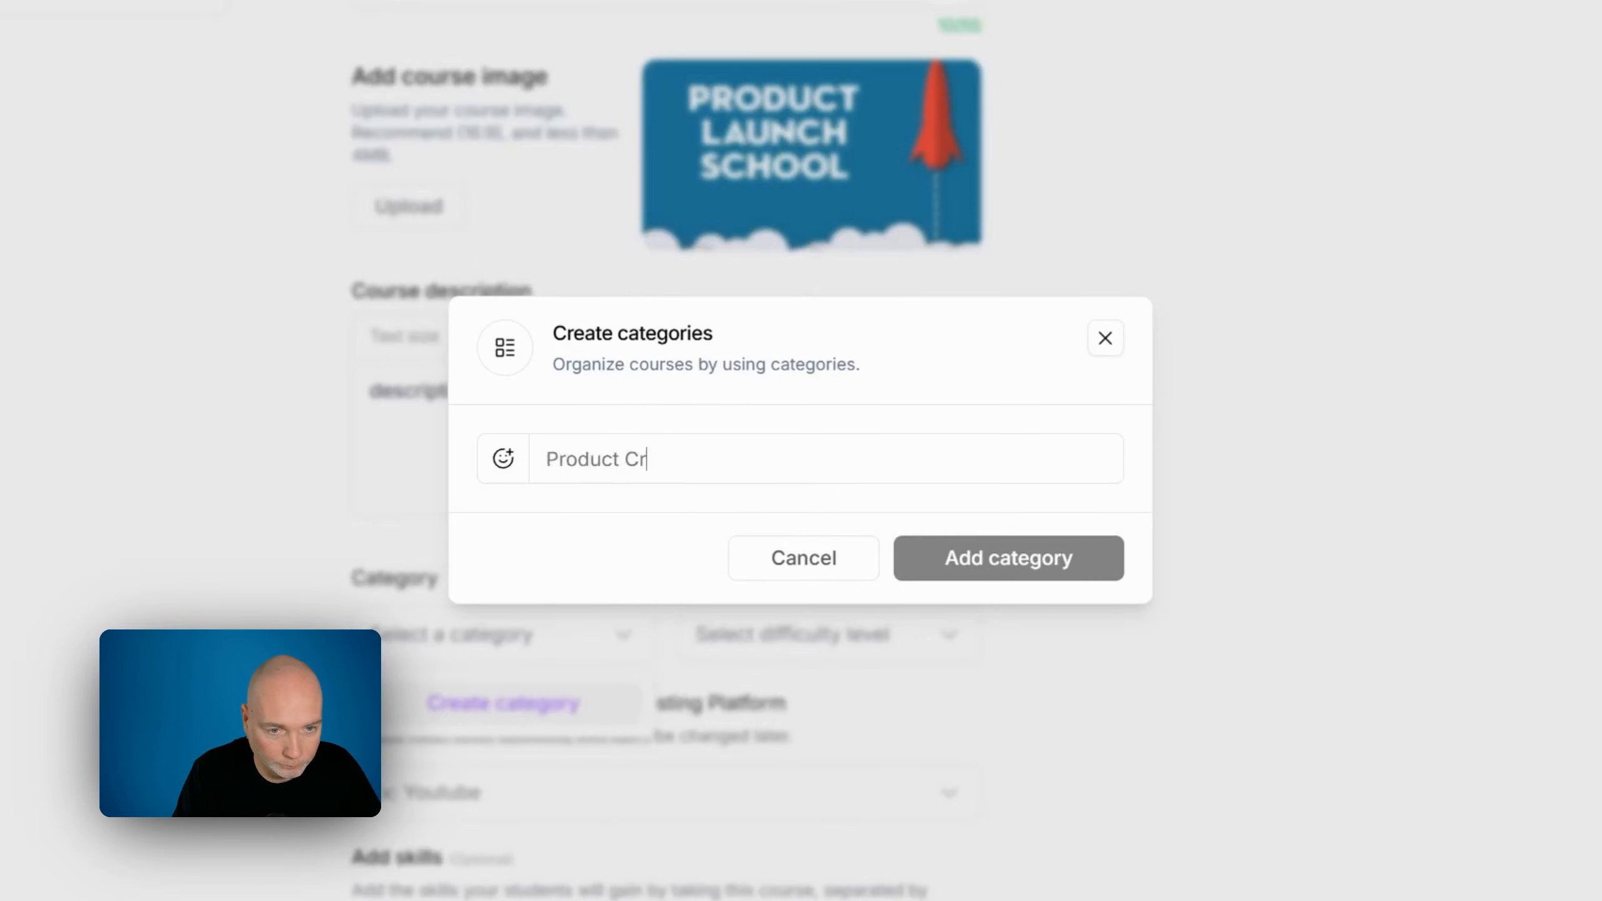
left_click(503, 459)
type("ro")
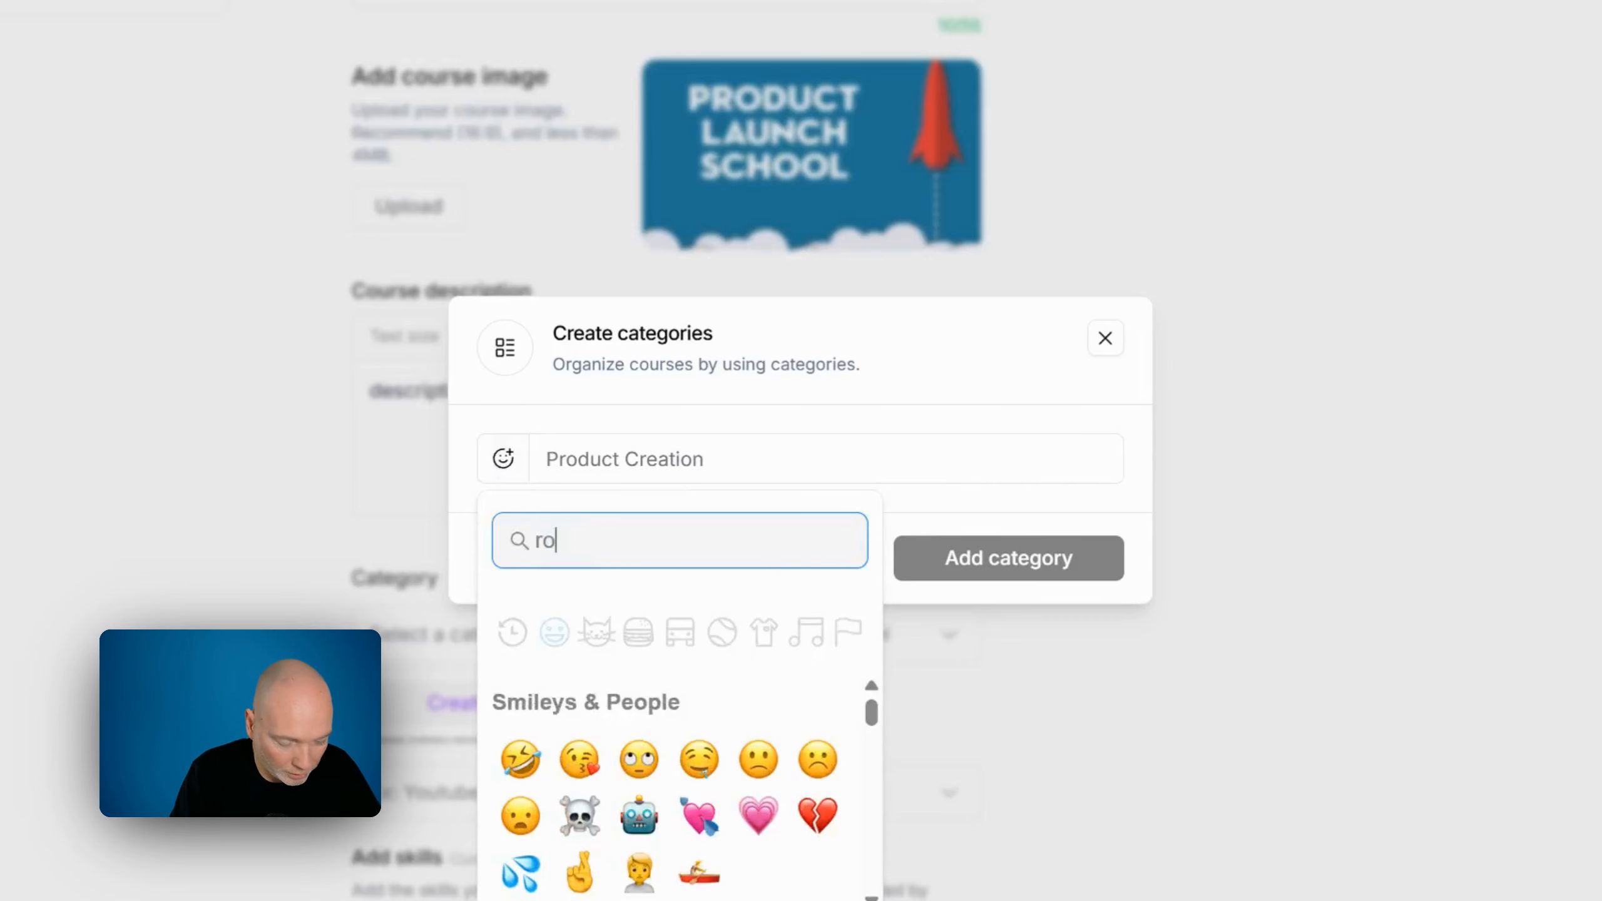
type("ck")
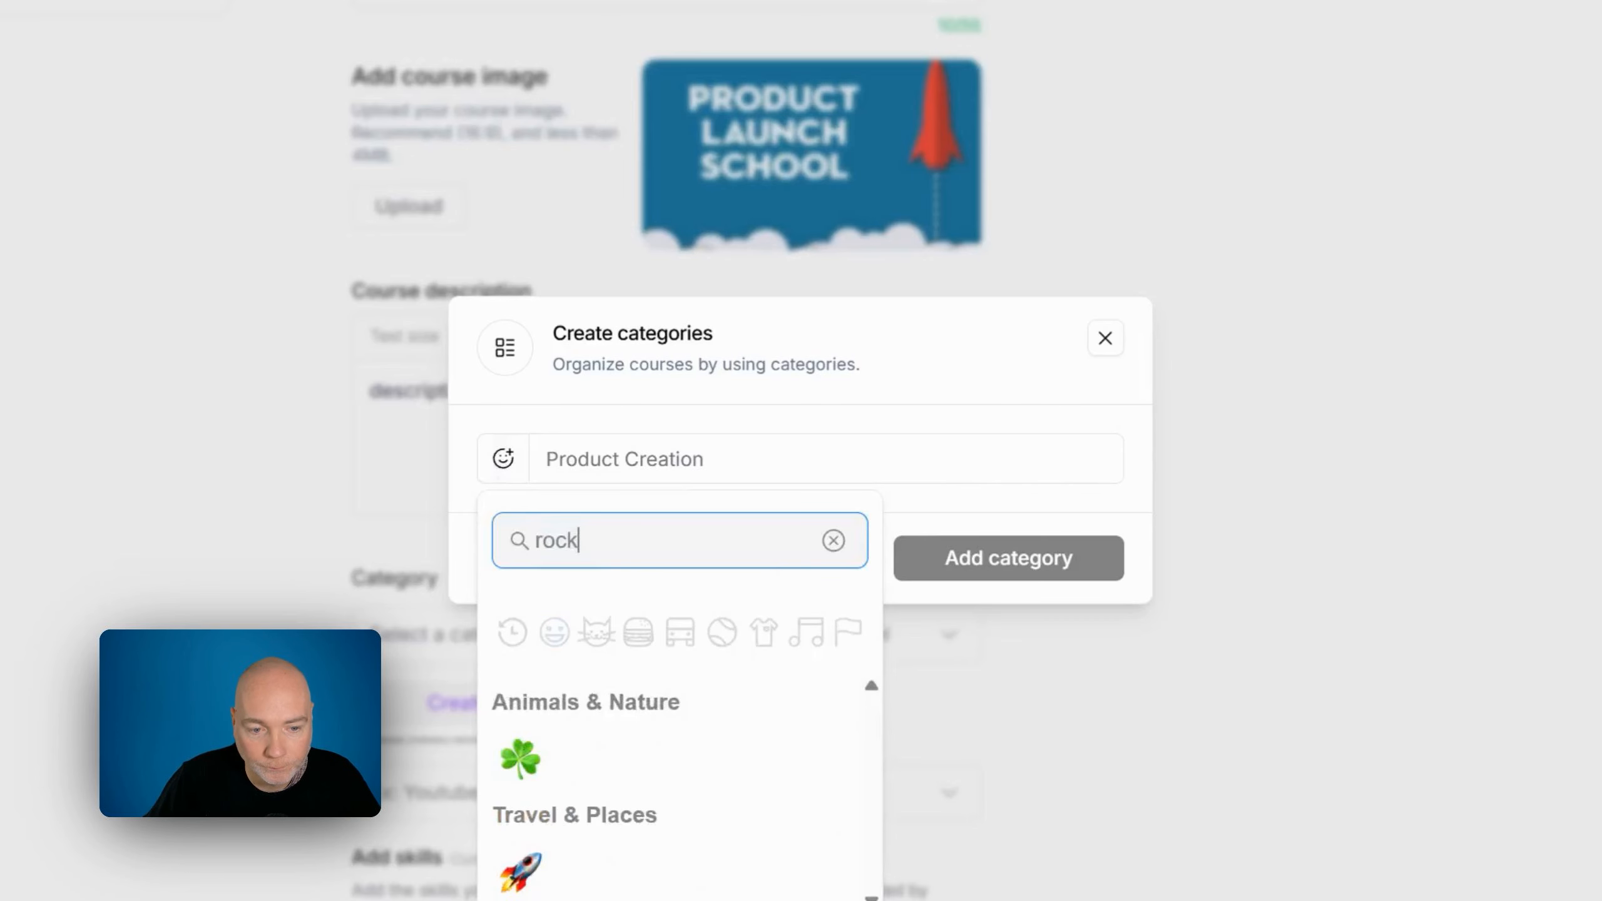
left_click(526, 874)
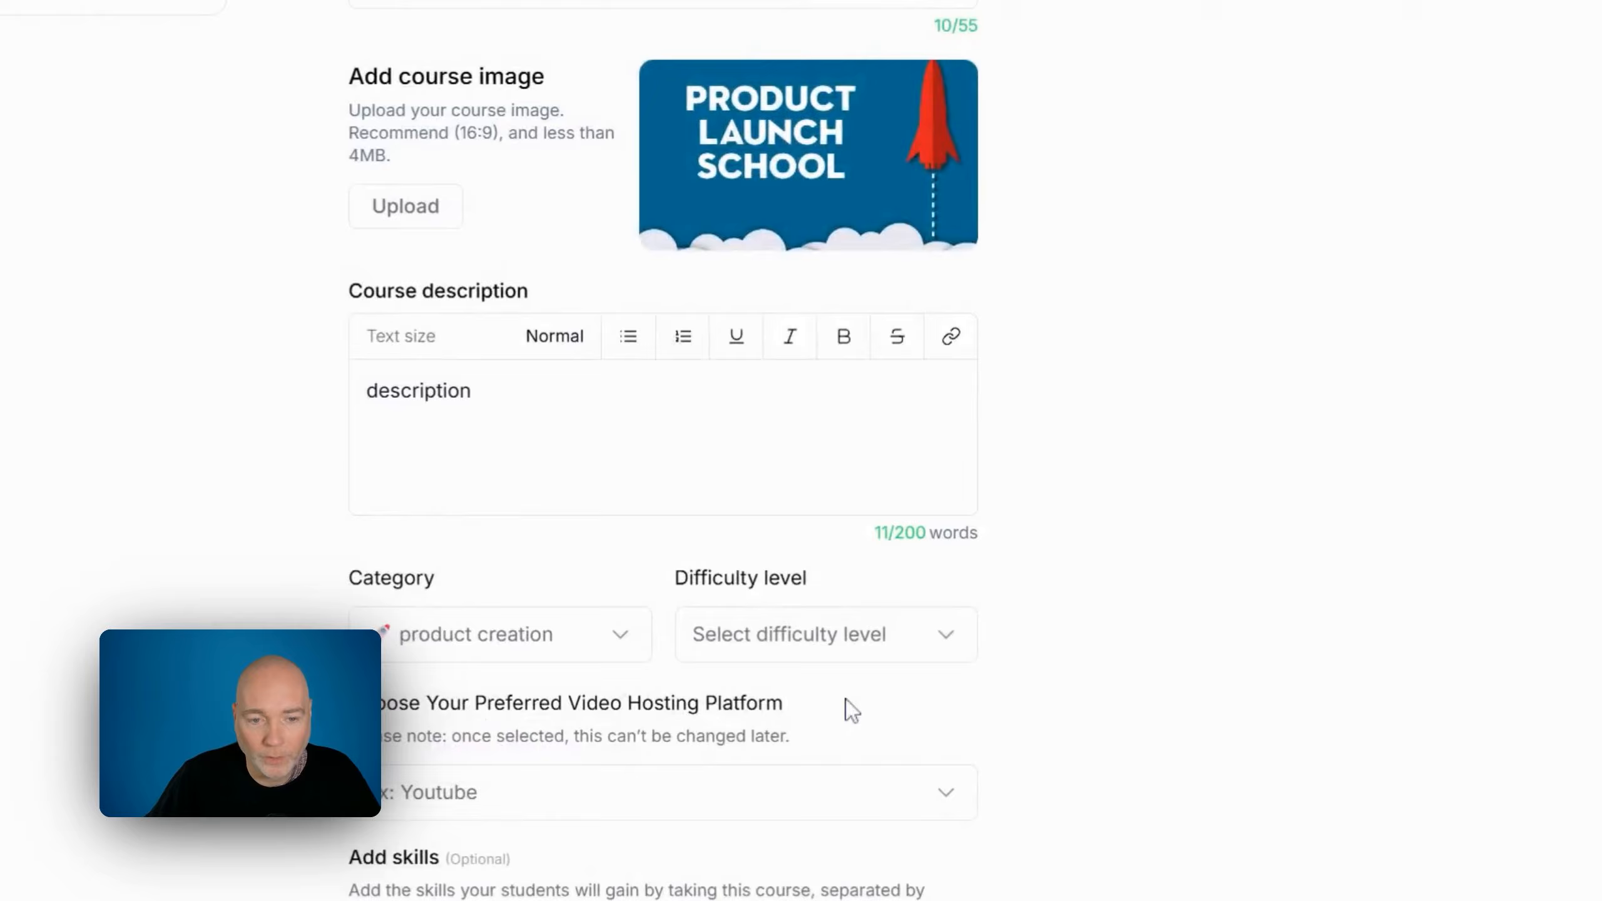
Set the course's difficulty level to Beginner, then change it to Intermediate
left_click(820, 637)
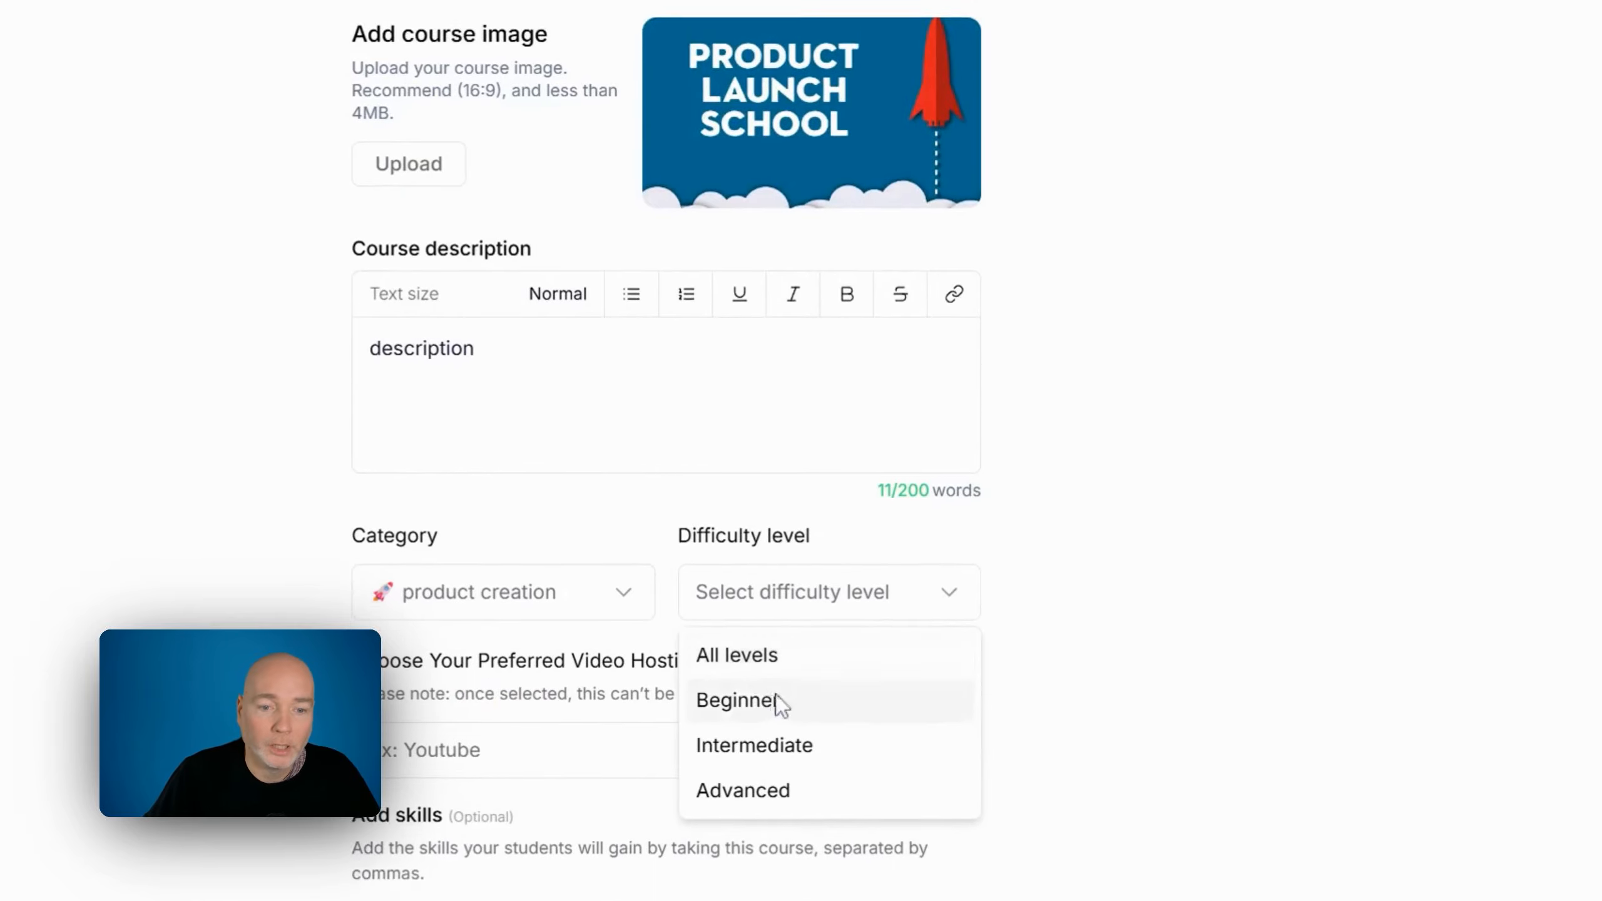
left_click(778, 699)
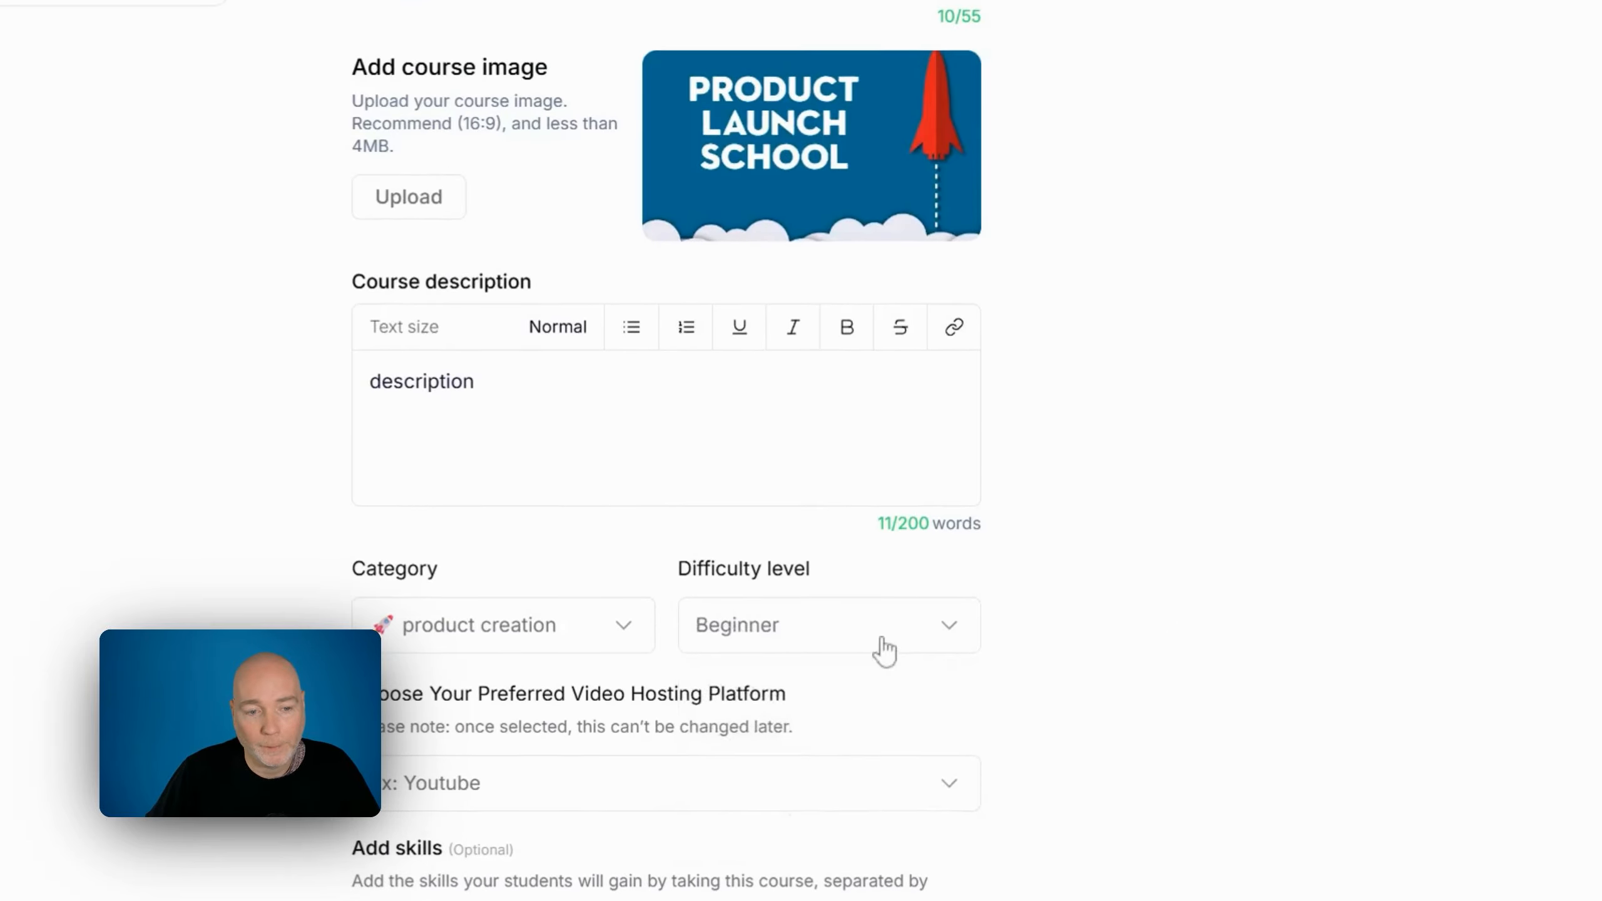
left_click(885, 651)
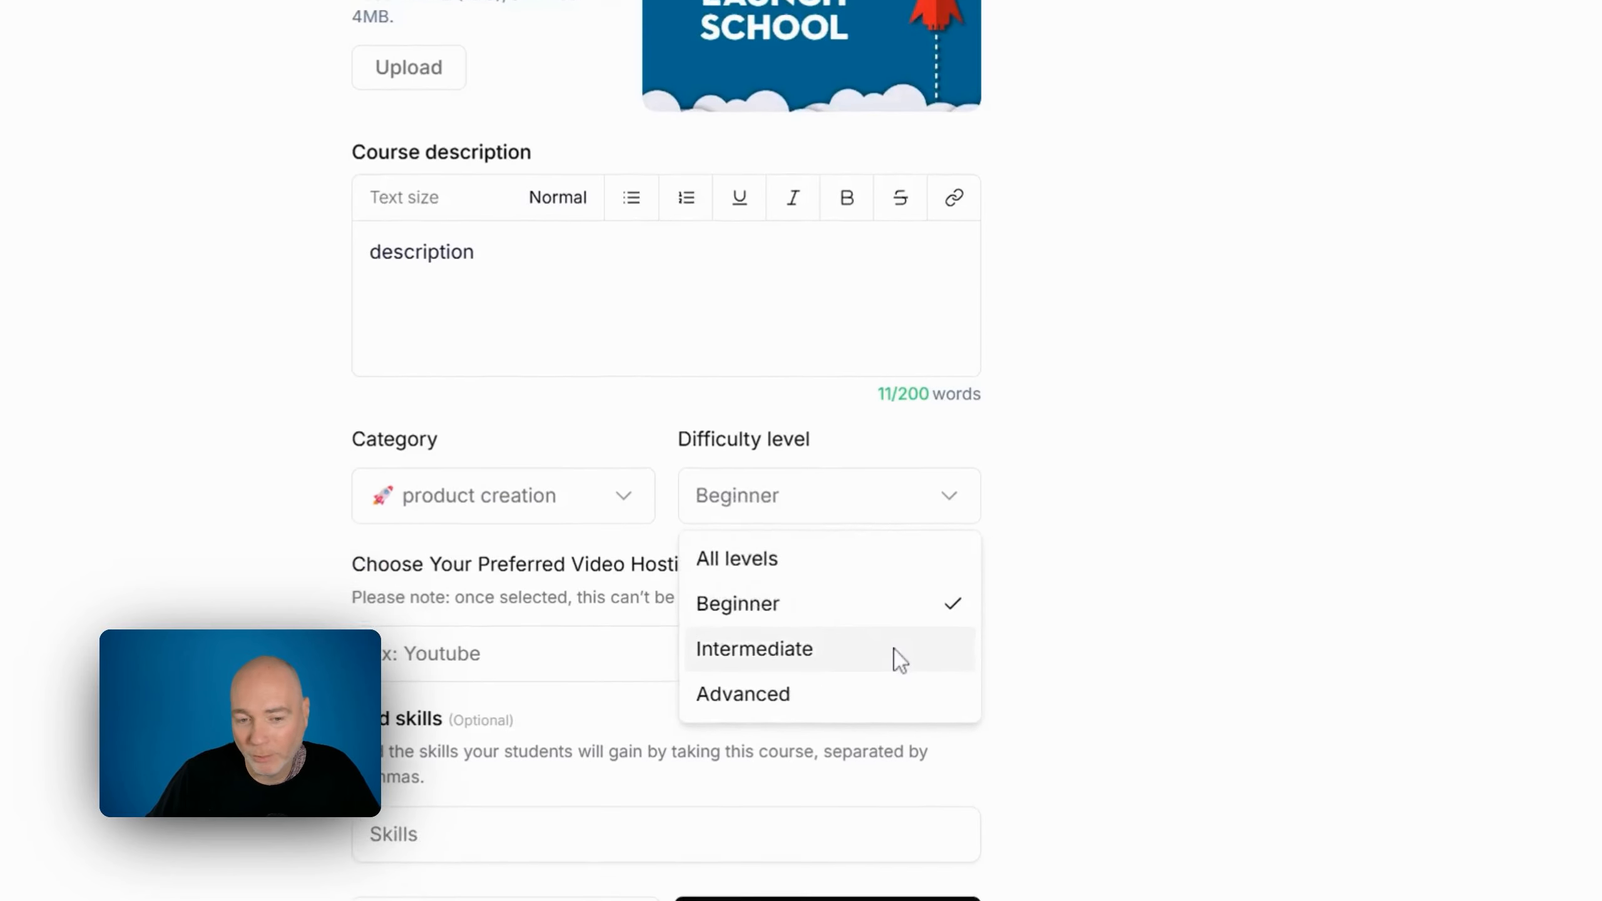
left_click(894, 650)
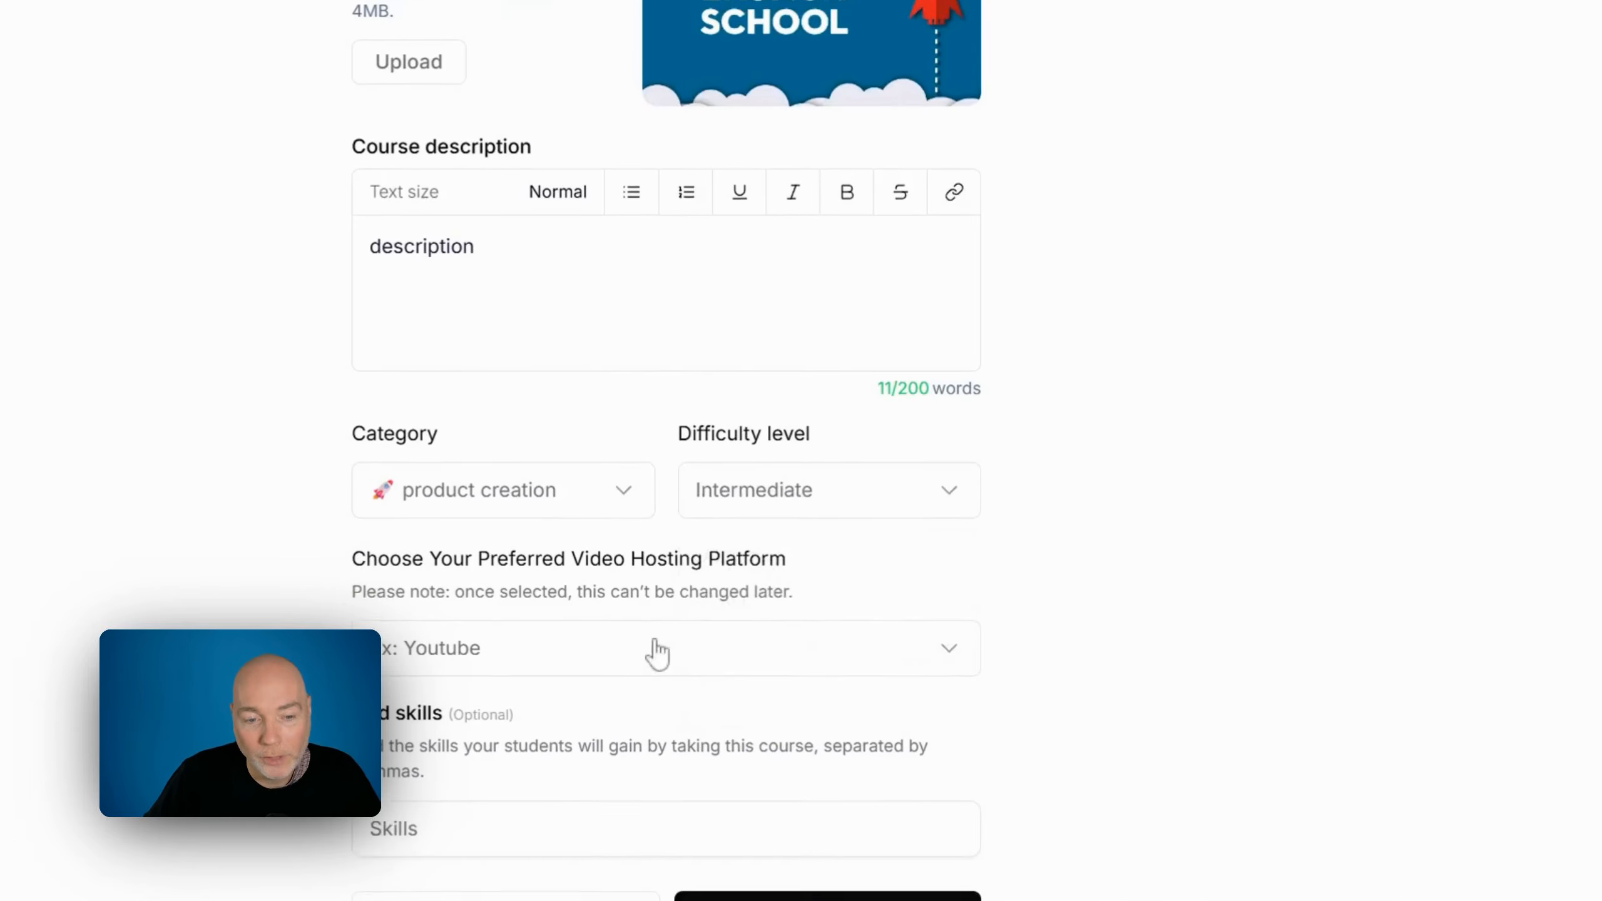
Choose YouTube as the course's video hosting platform and continue to the curriculum stage
left_click(656, 654)
left_click(650, 651)
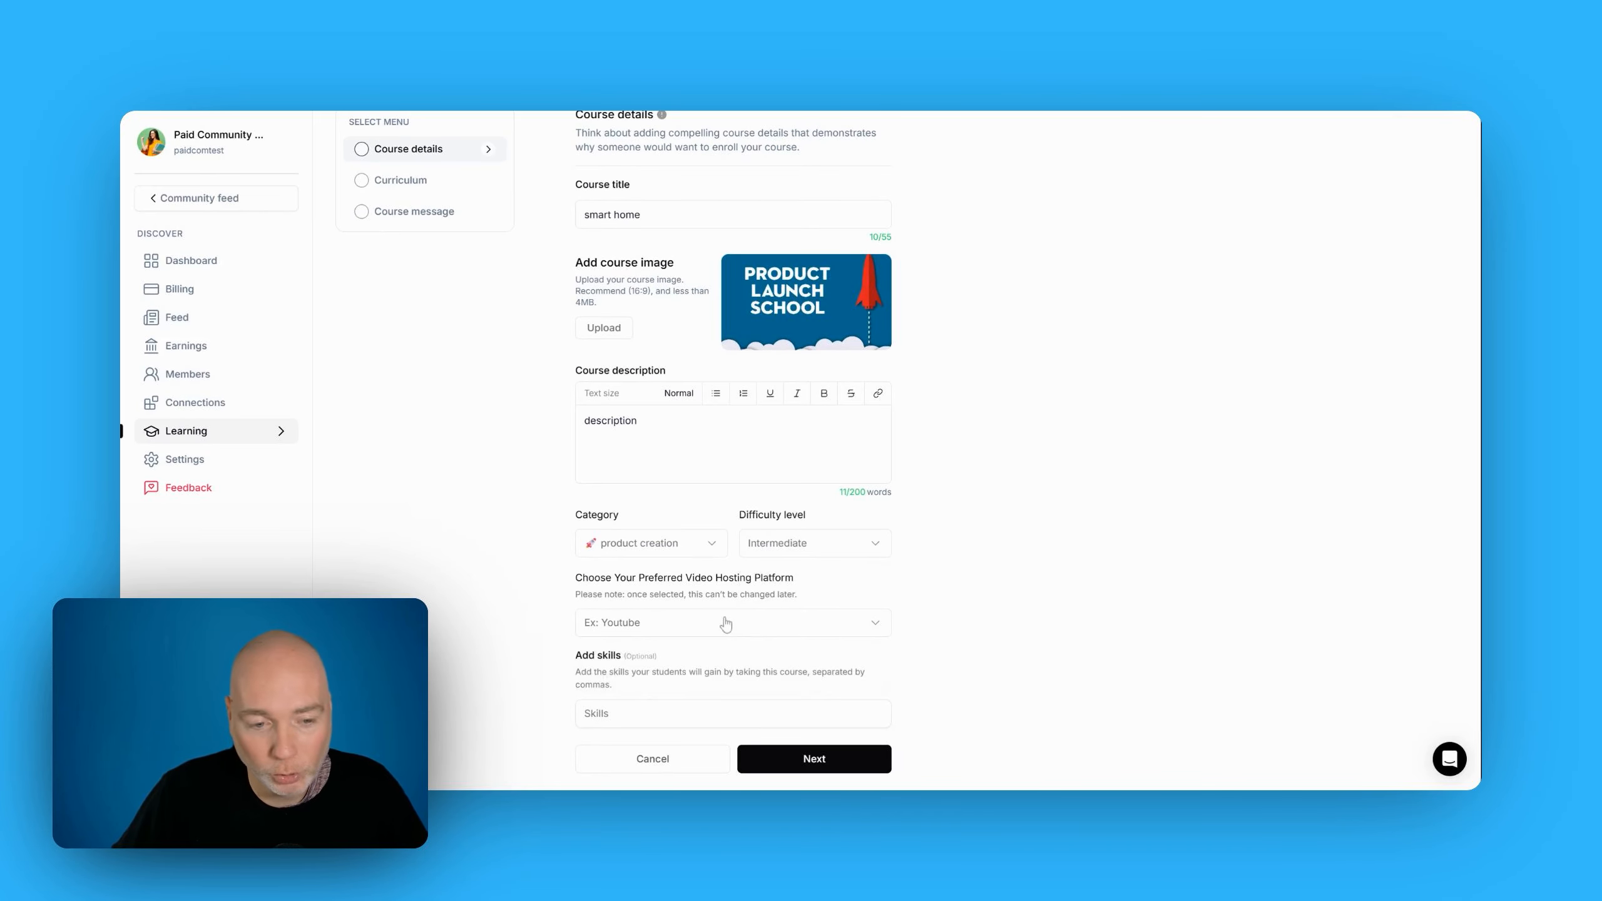
left_click(726, 623)
left_click(778, 624)
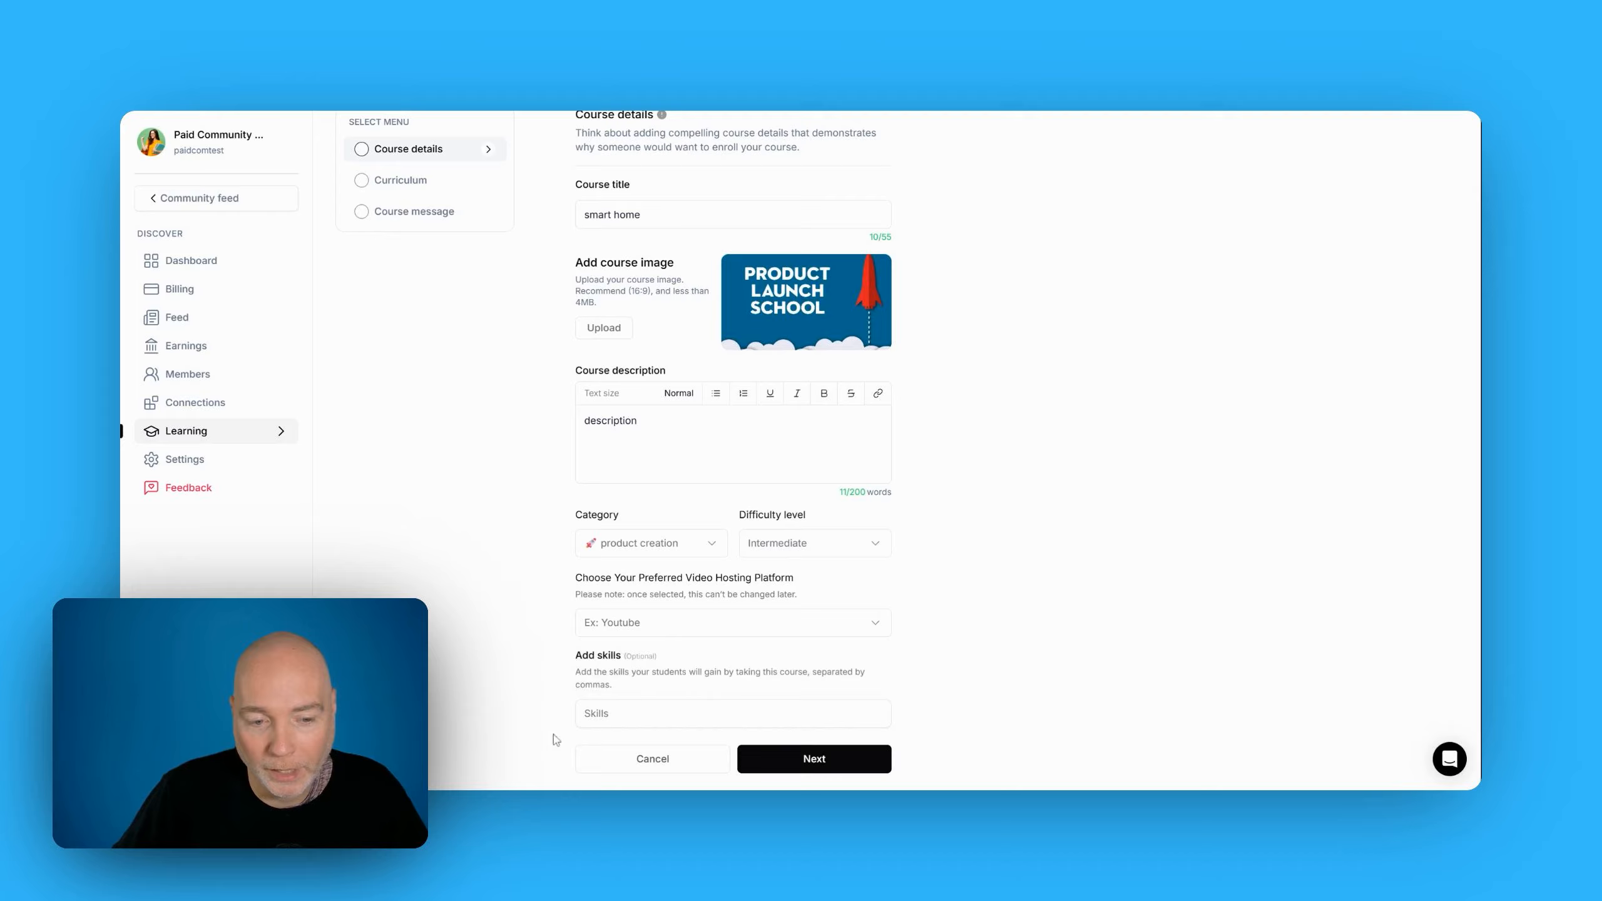
left_click(806, 764)
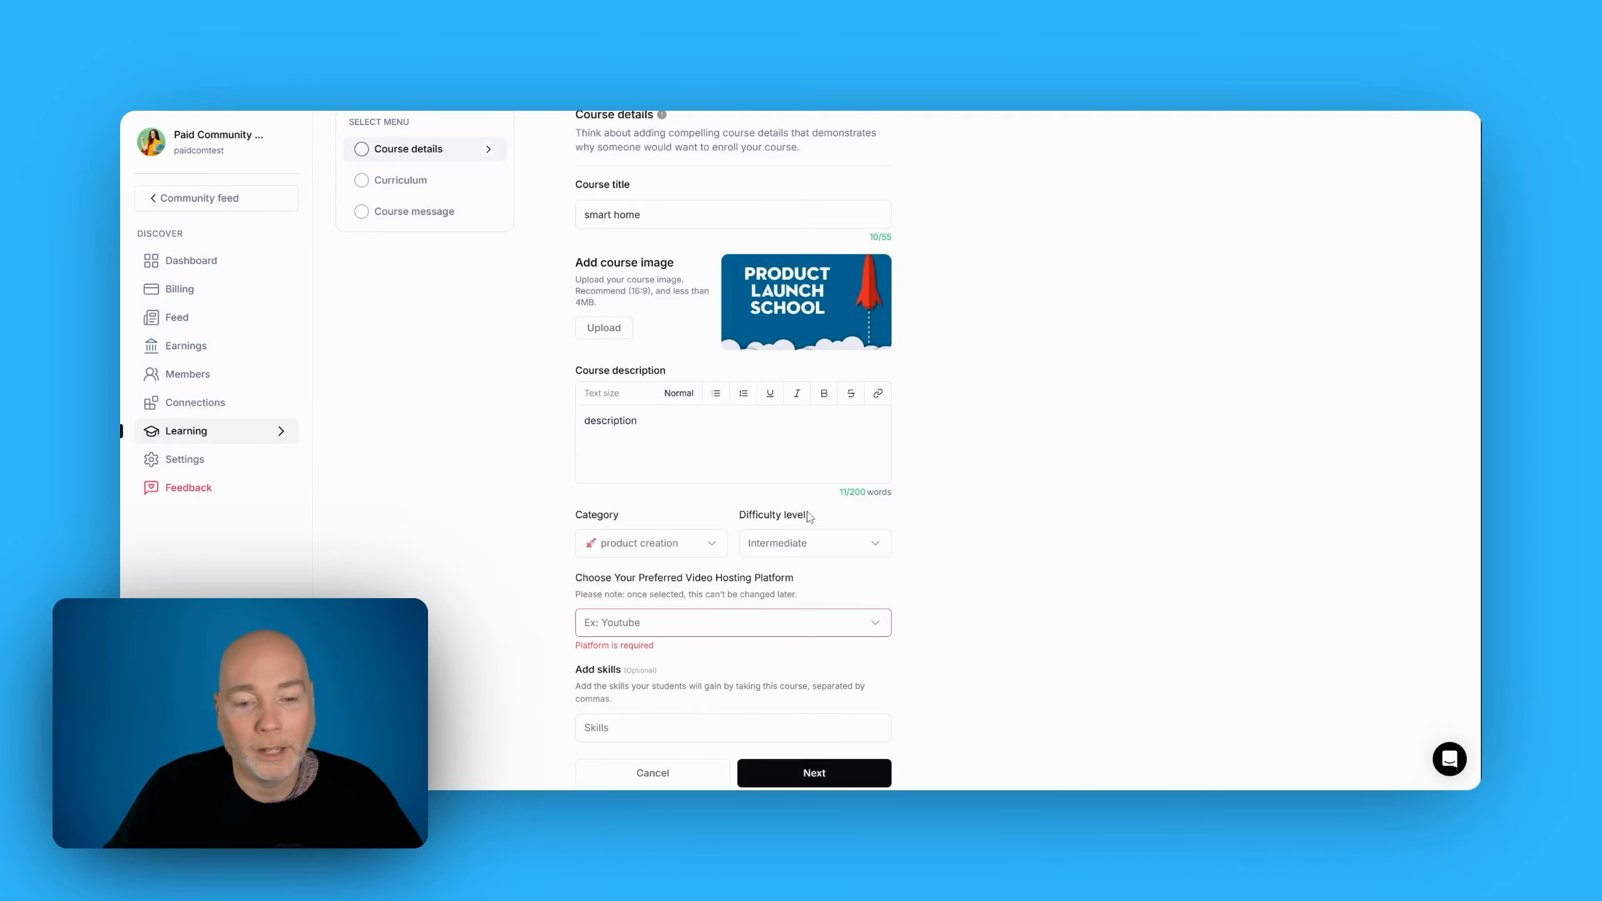
left_click(664, 624)
left_click(646, 656)
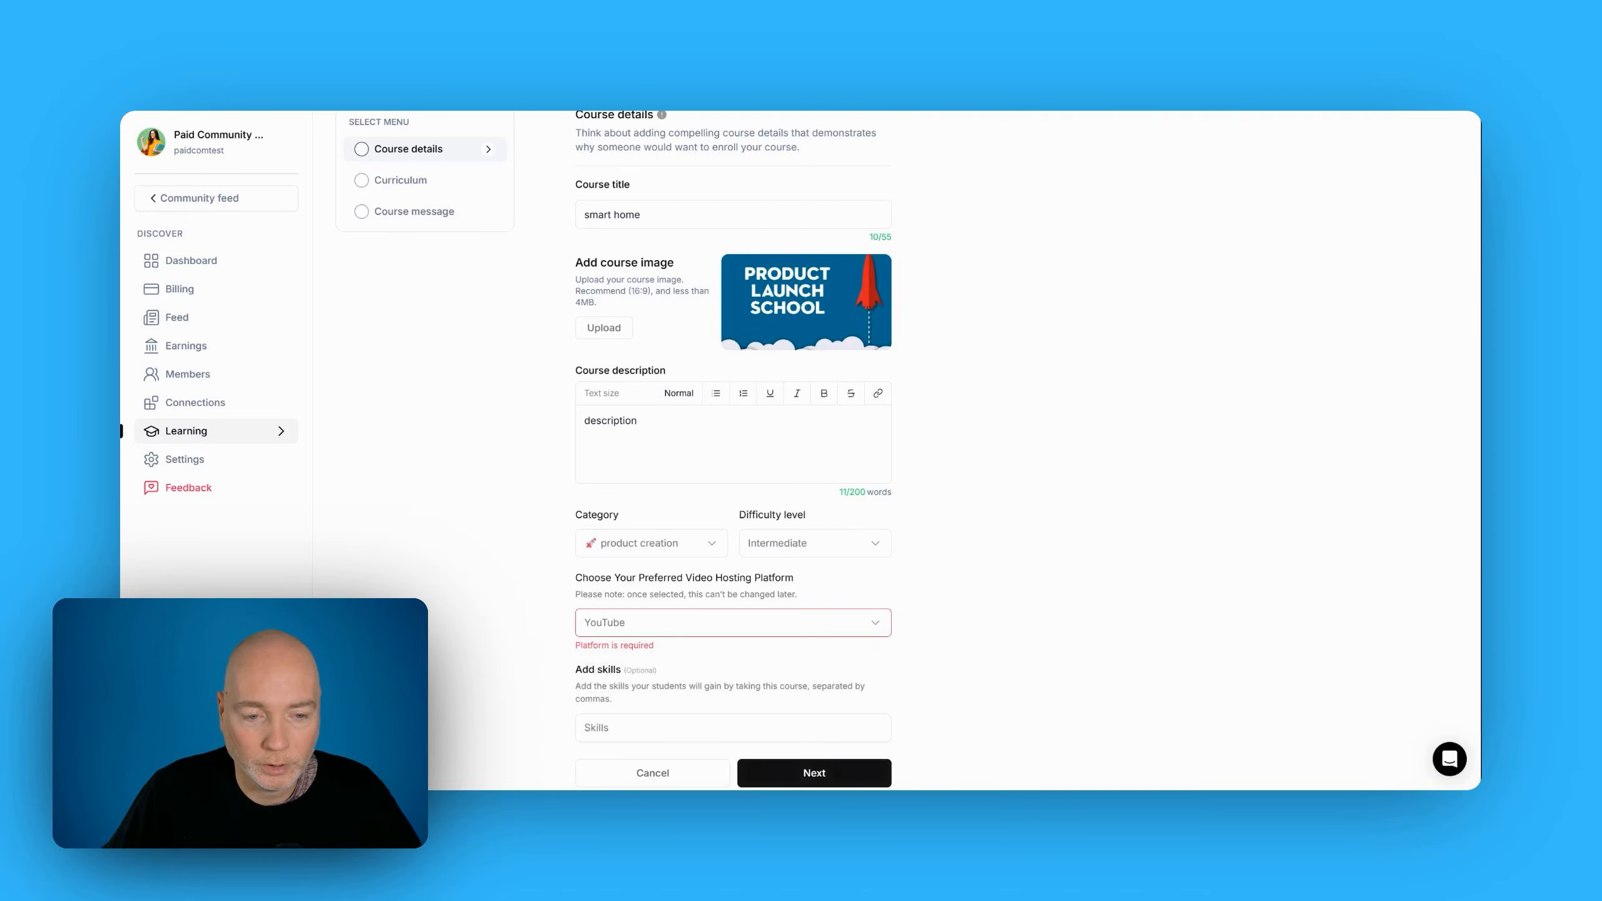
left_click(820, 771)
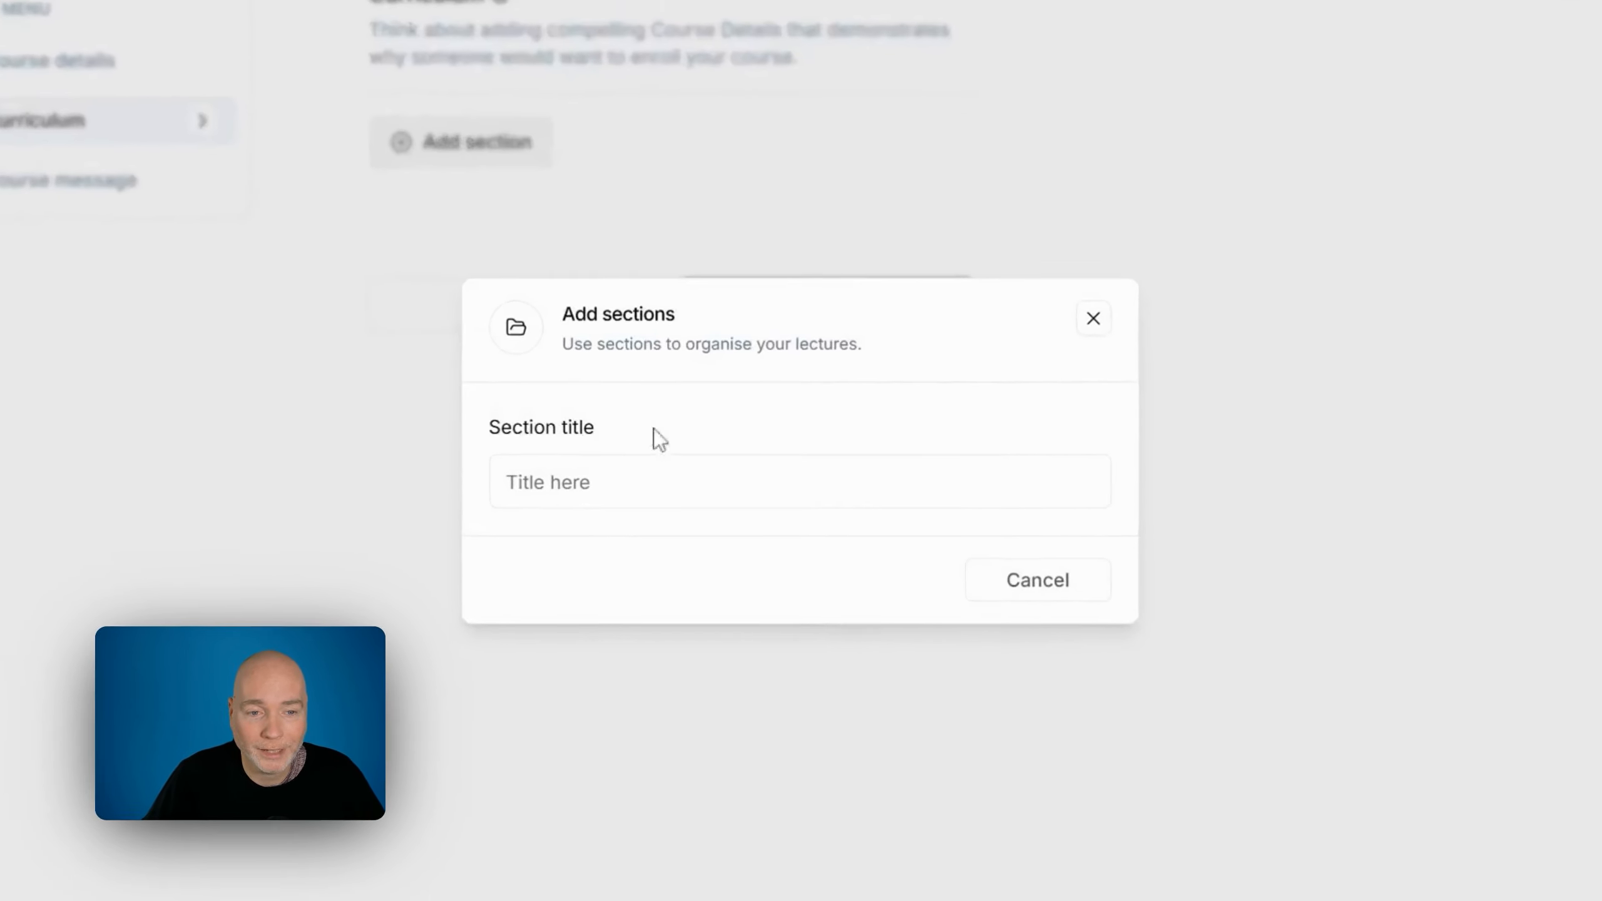
Add a section titled "intro" to the course curriculum
left_click(735, 467)
type("intro")
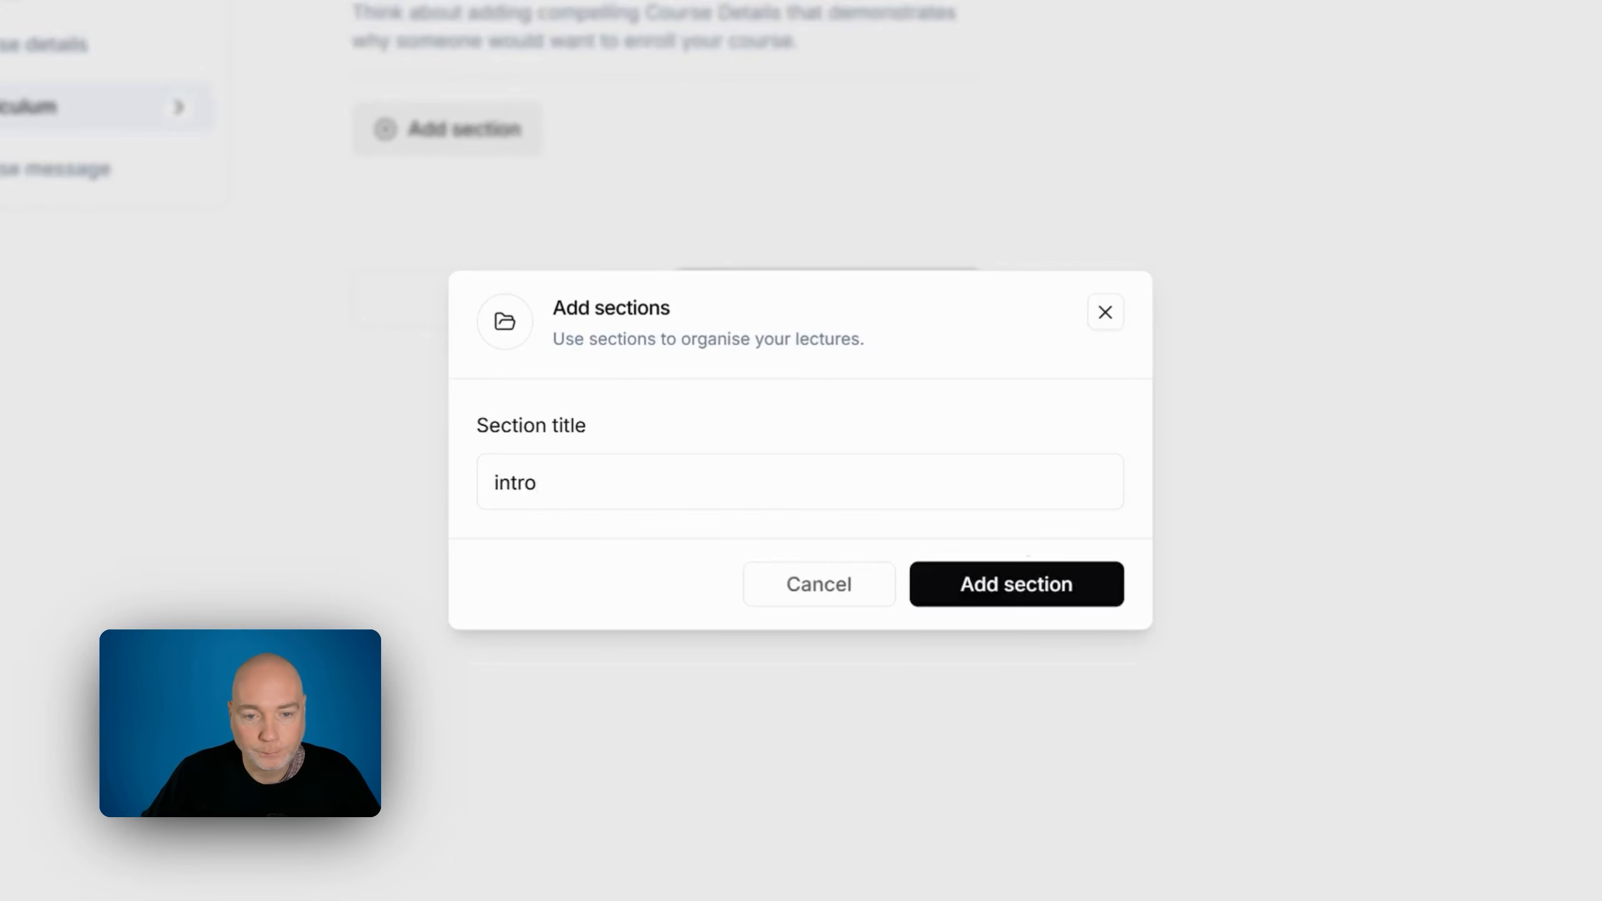
left_click(1084, 587)
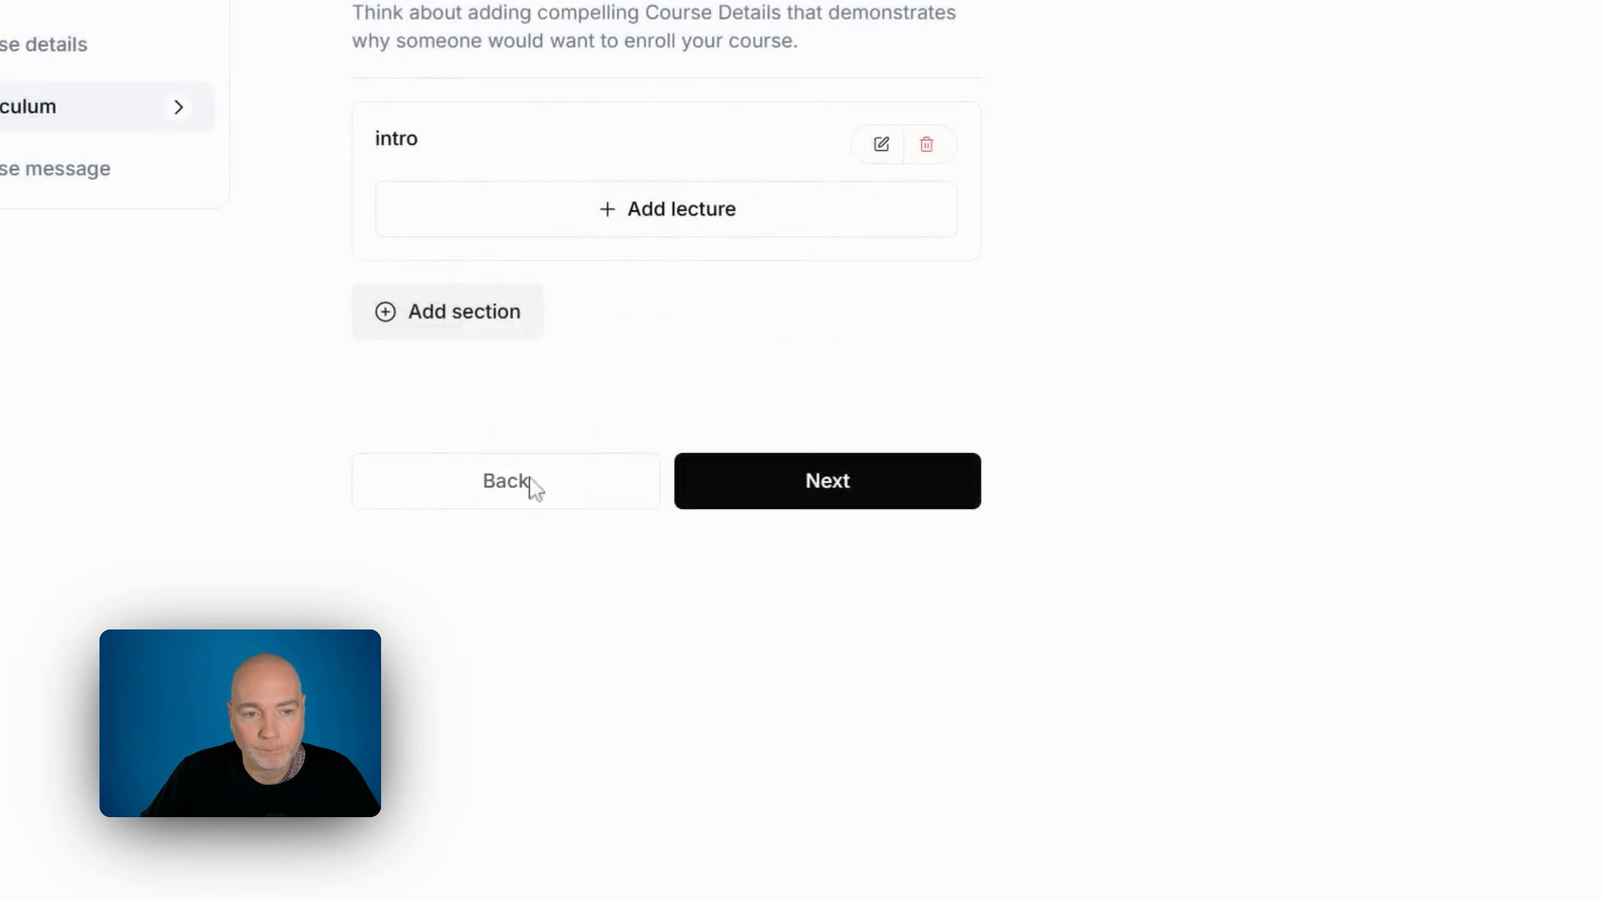
Start a lecture titled 1 in the intro section, trying the Text and Audio lecture types before choosing Video
left_click(733, 221)
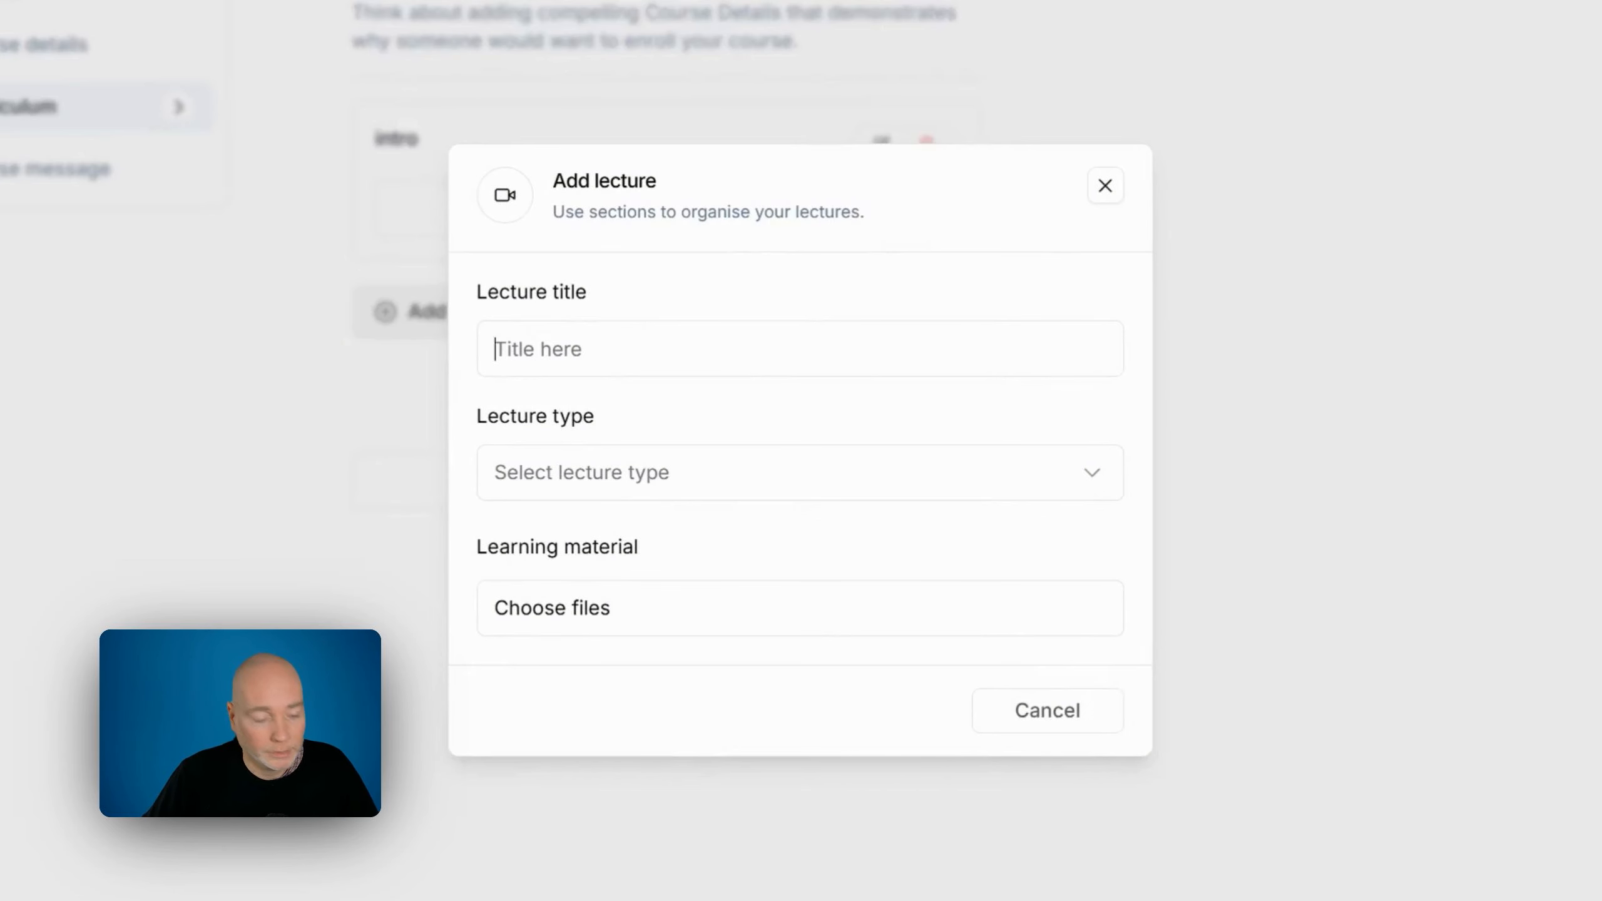
type("1")
left_click(576, 468)
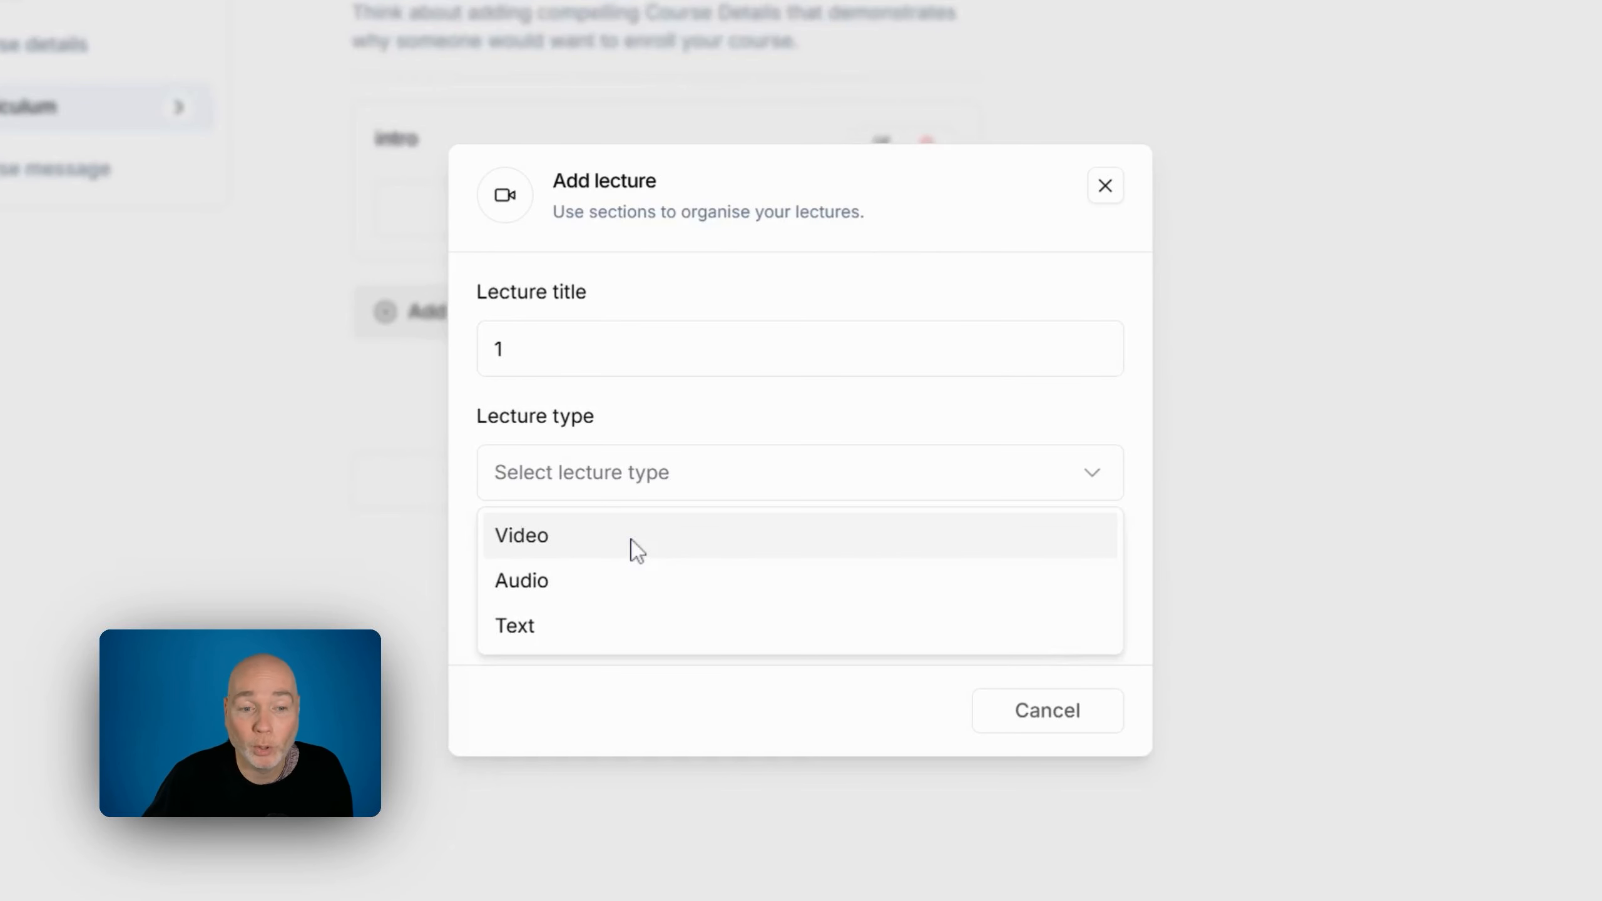
left_click(646, 625)
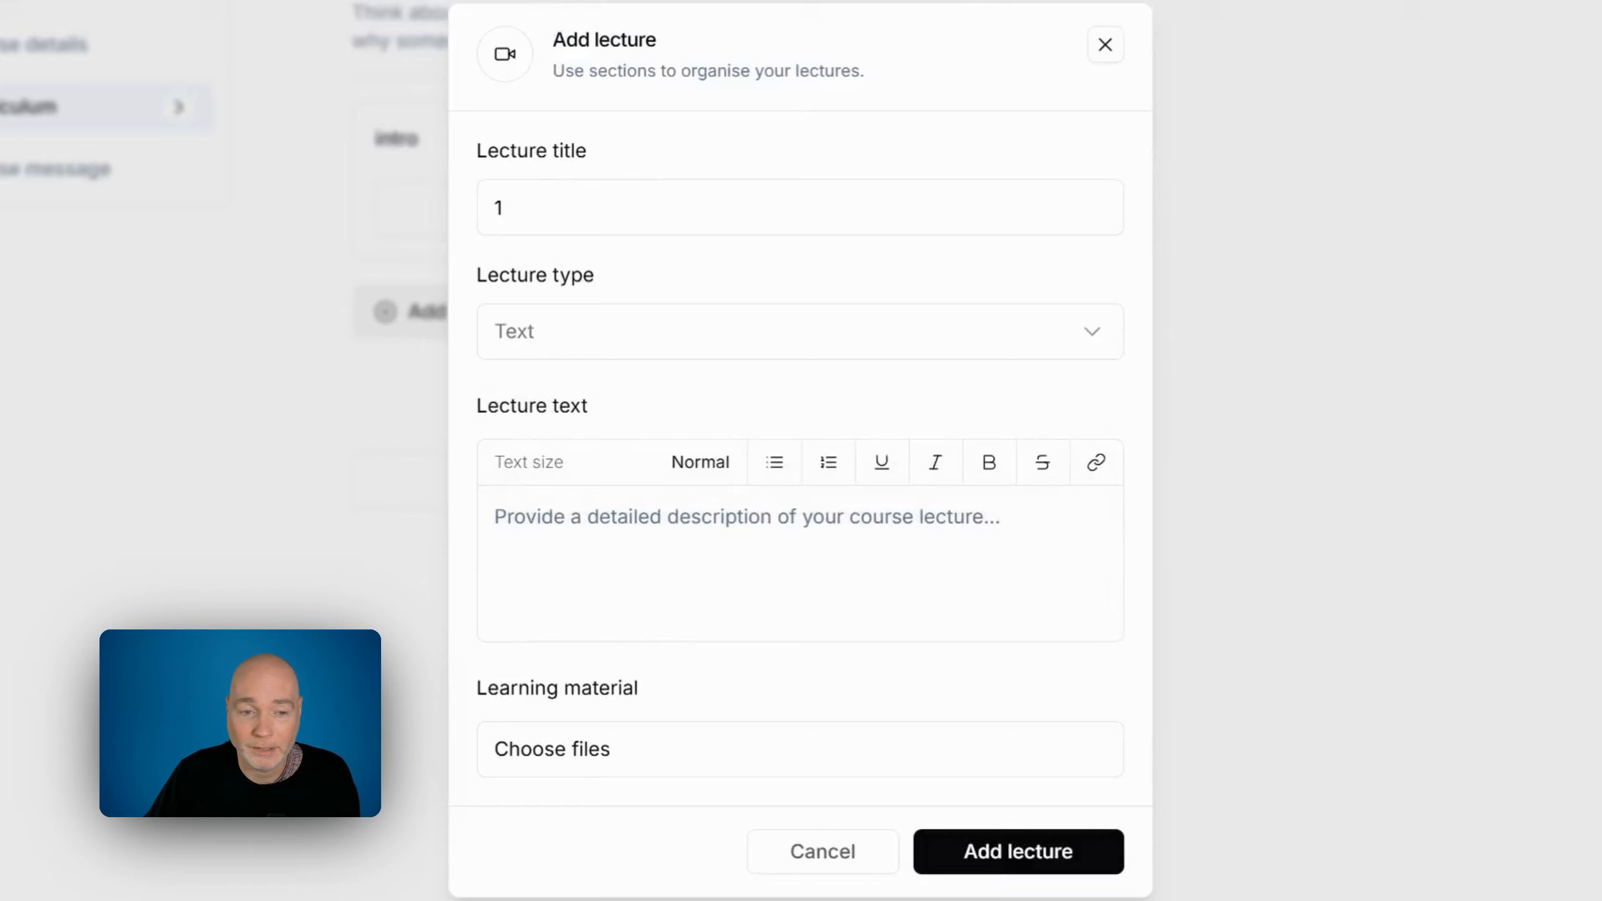
left_click(606, 338)
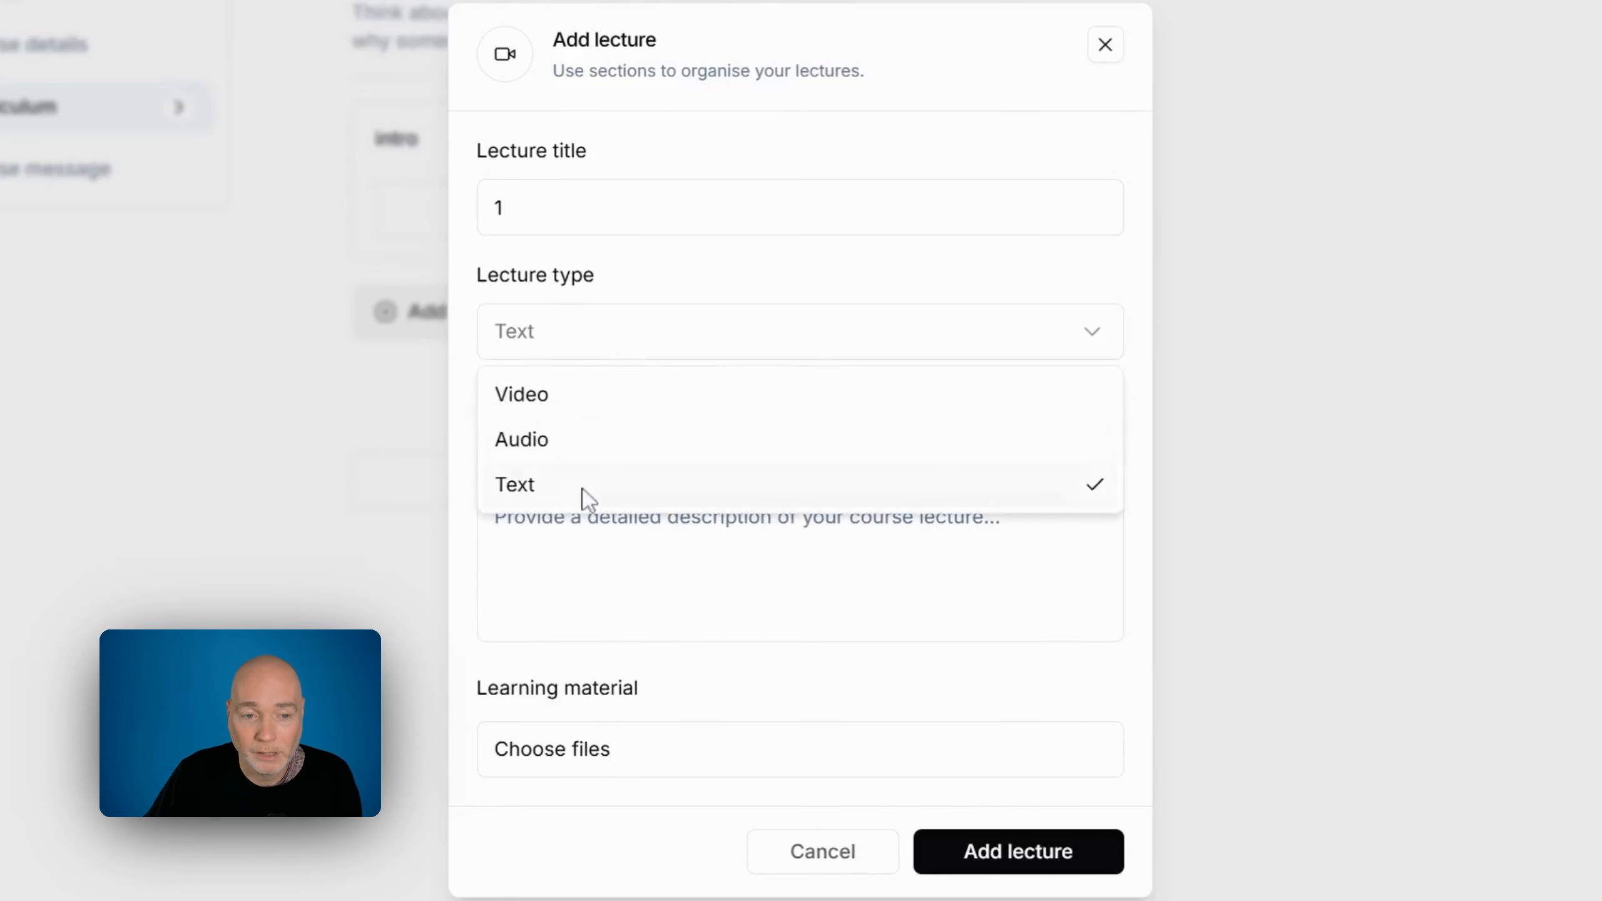
left_click(589, 446)
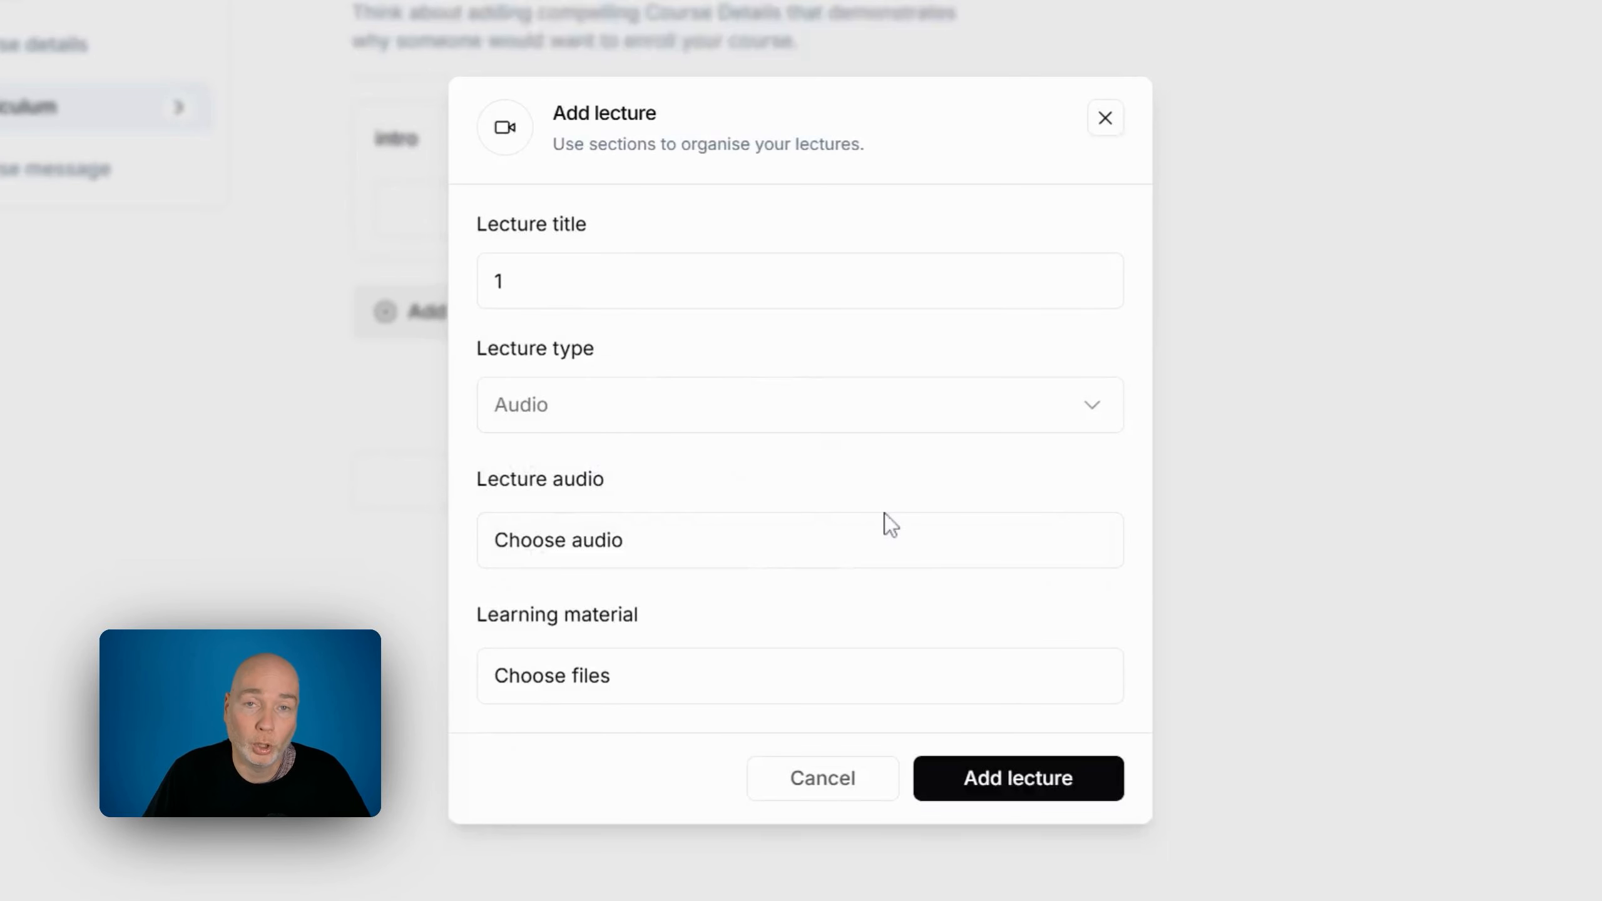
left_click(696, 420)
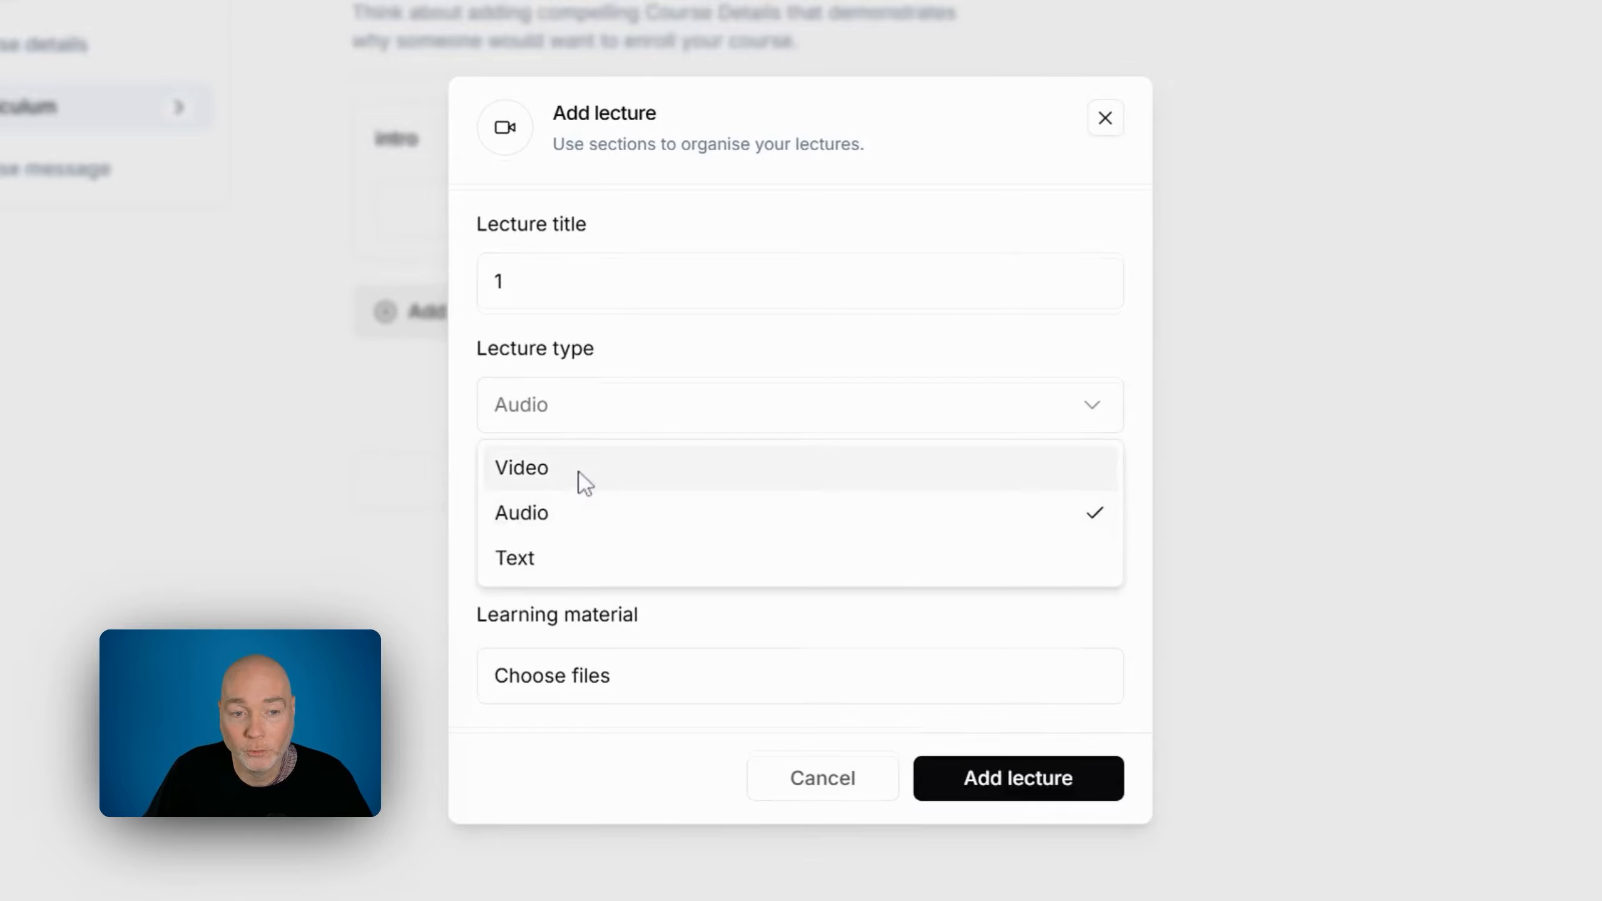
left_click(579, 477)
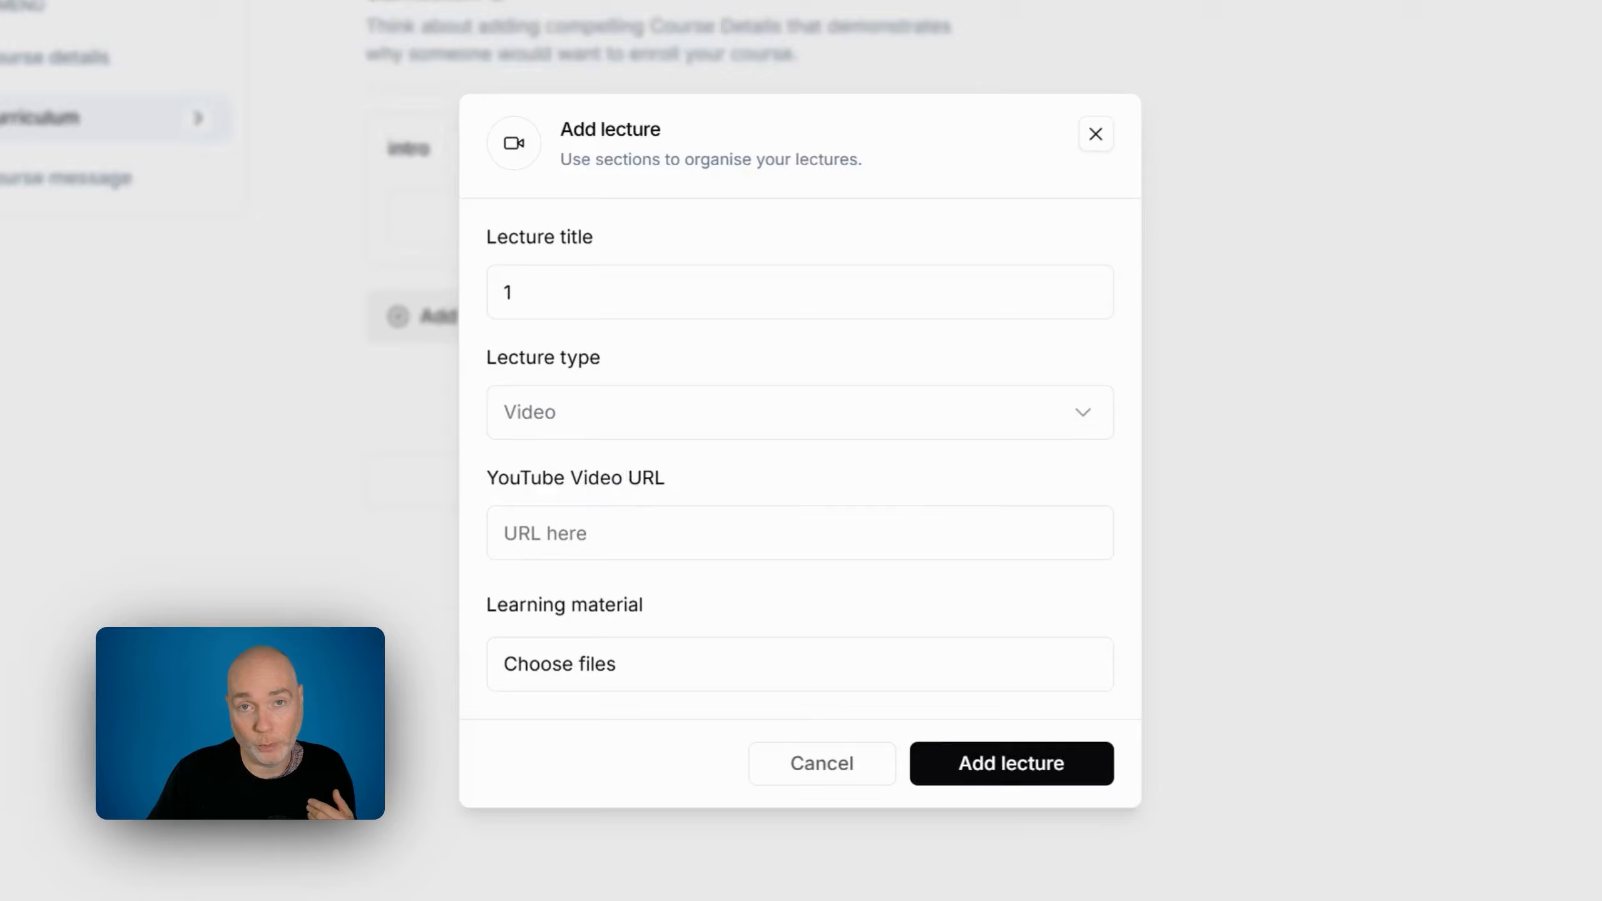
left_click(668, 496)
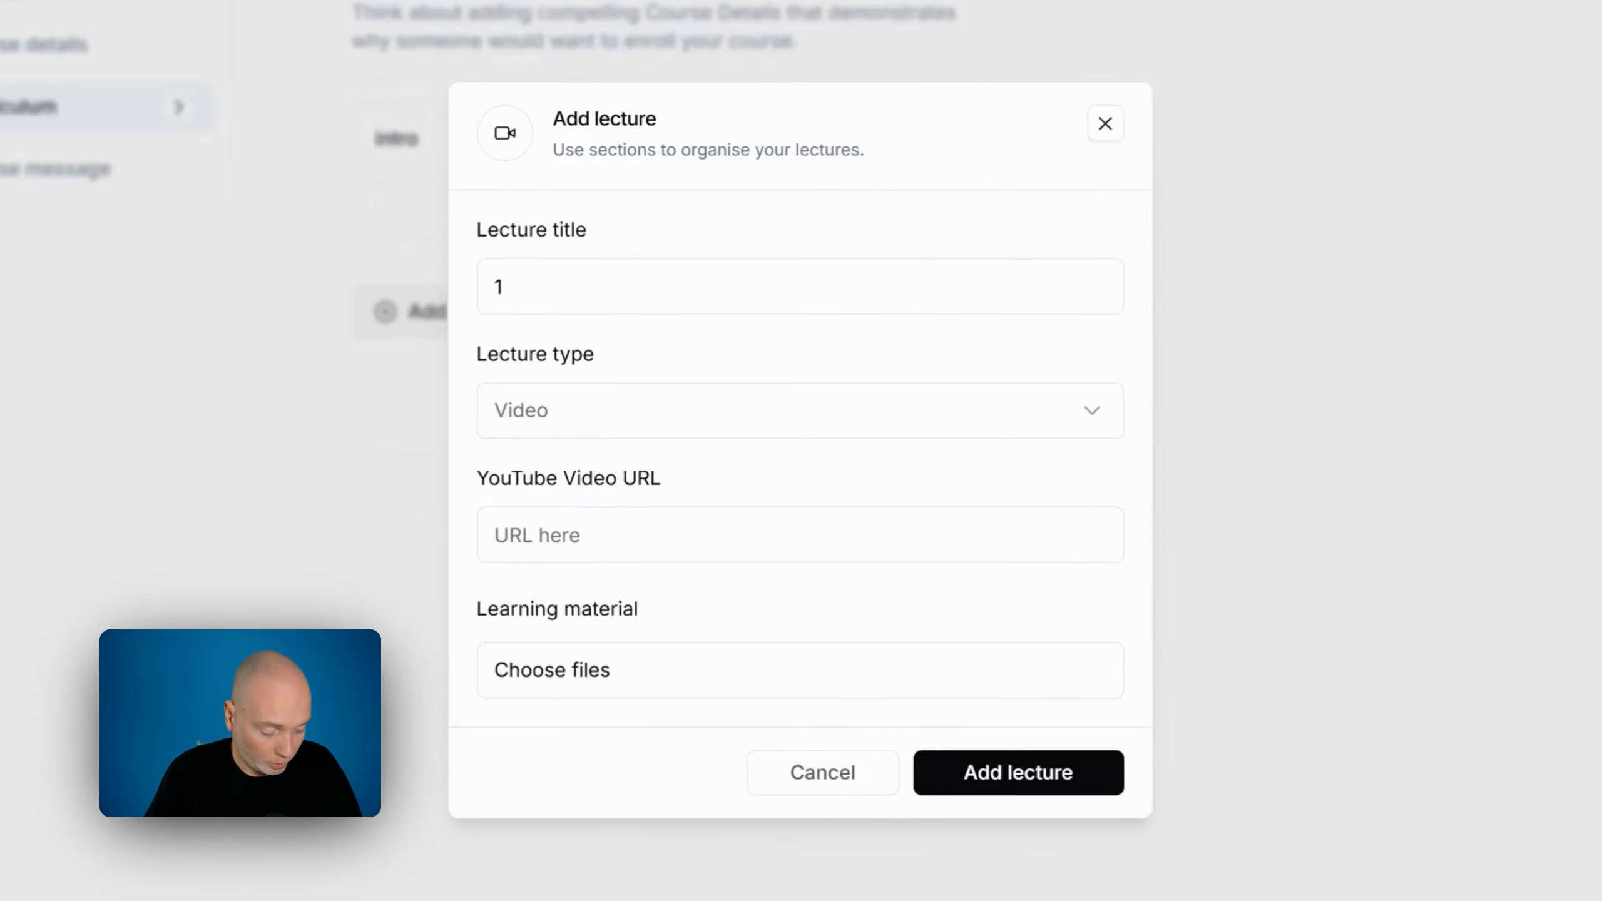
type("https://www.youtube.com/watch?v=0IA8mRxjnQI")
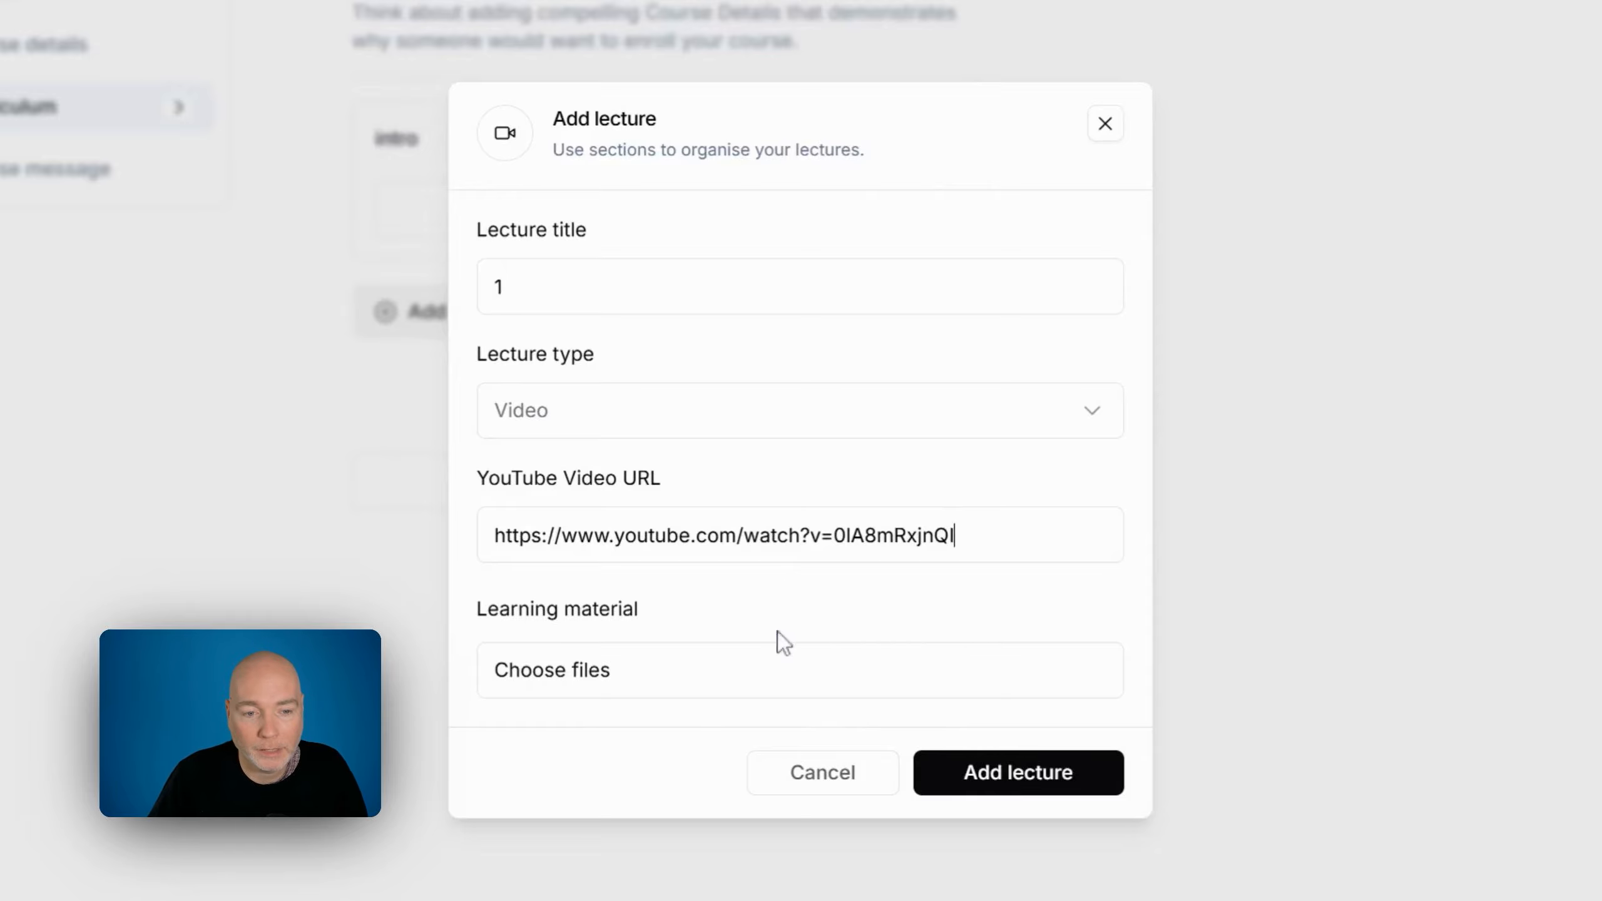
left_click(1047, 773)
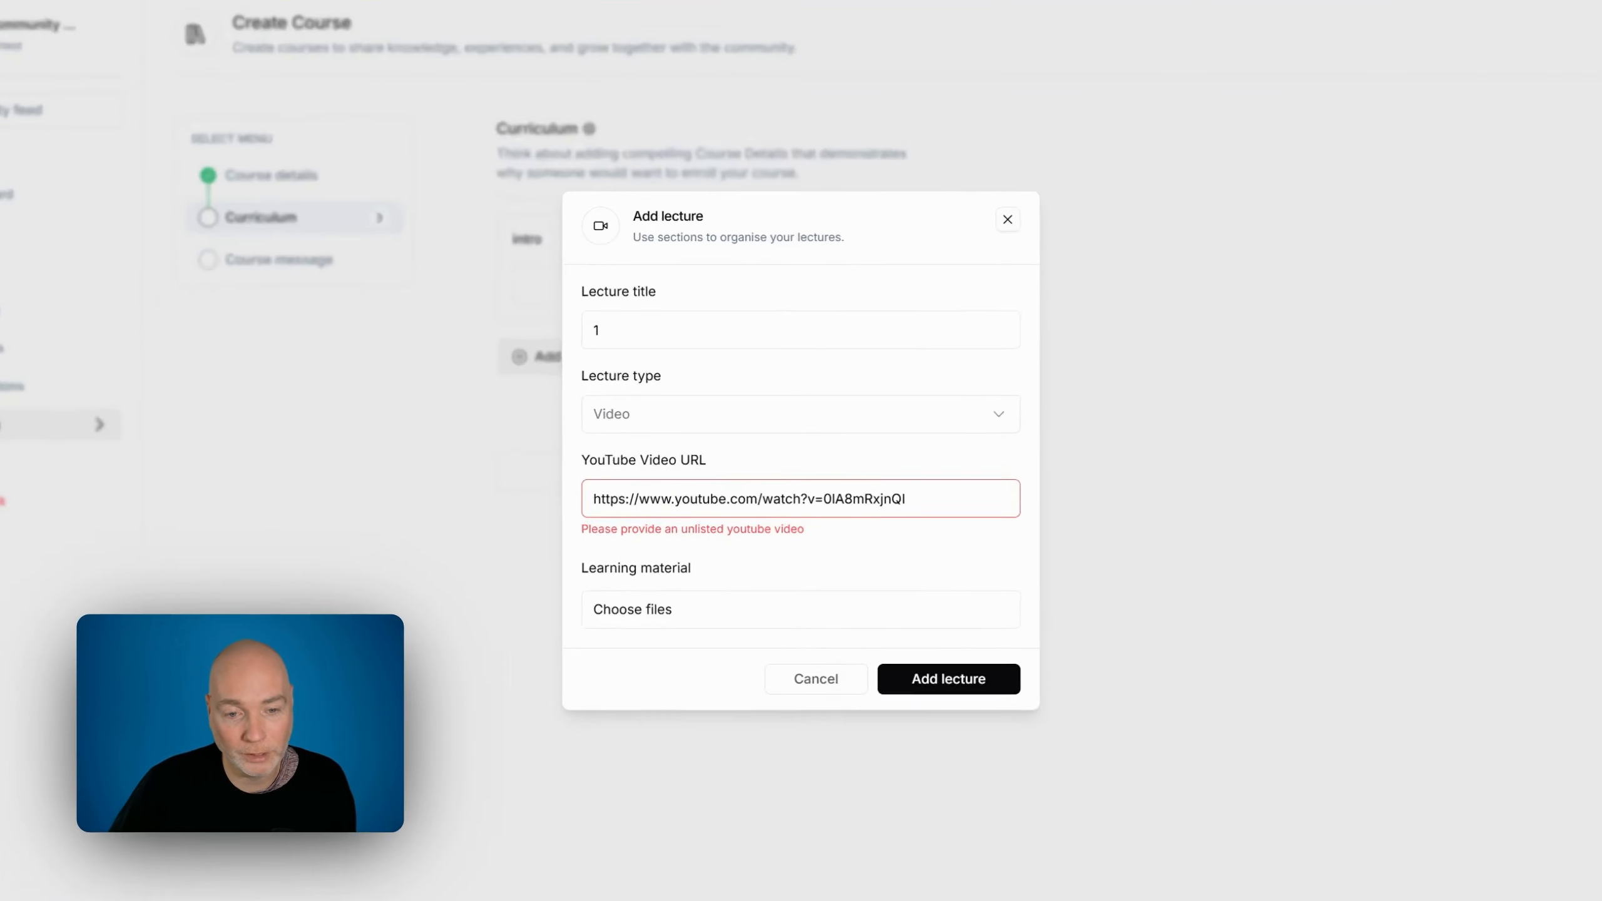
Switch the lecture type from Video to Text for lecture 1
left_click_drag(881, 486, 568, 458)
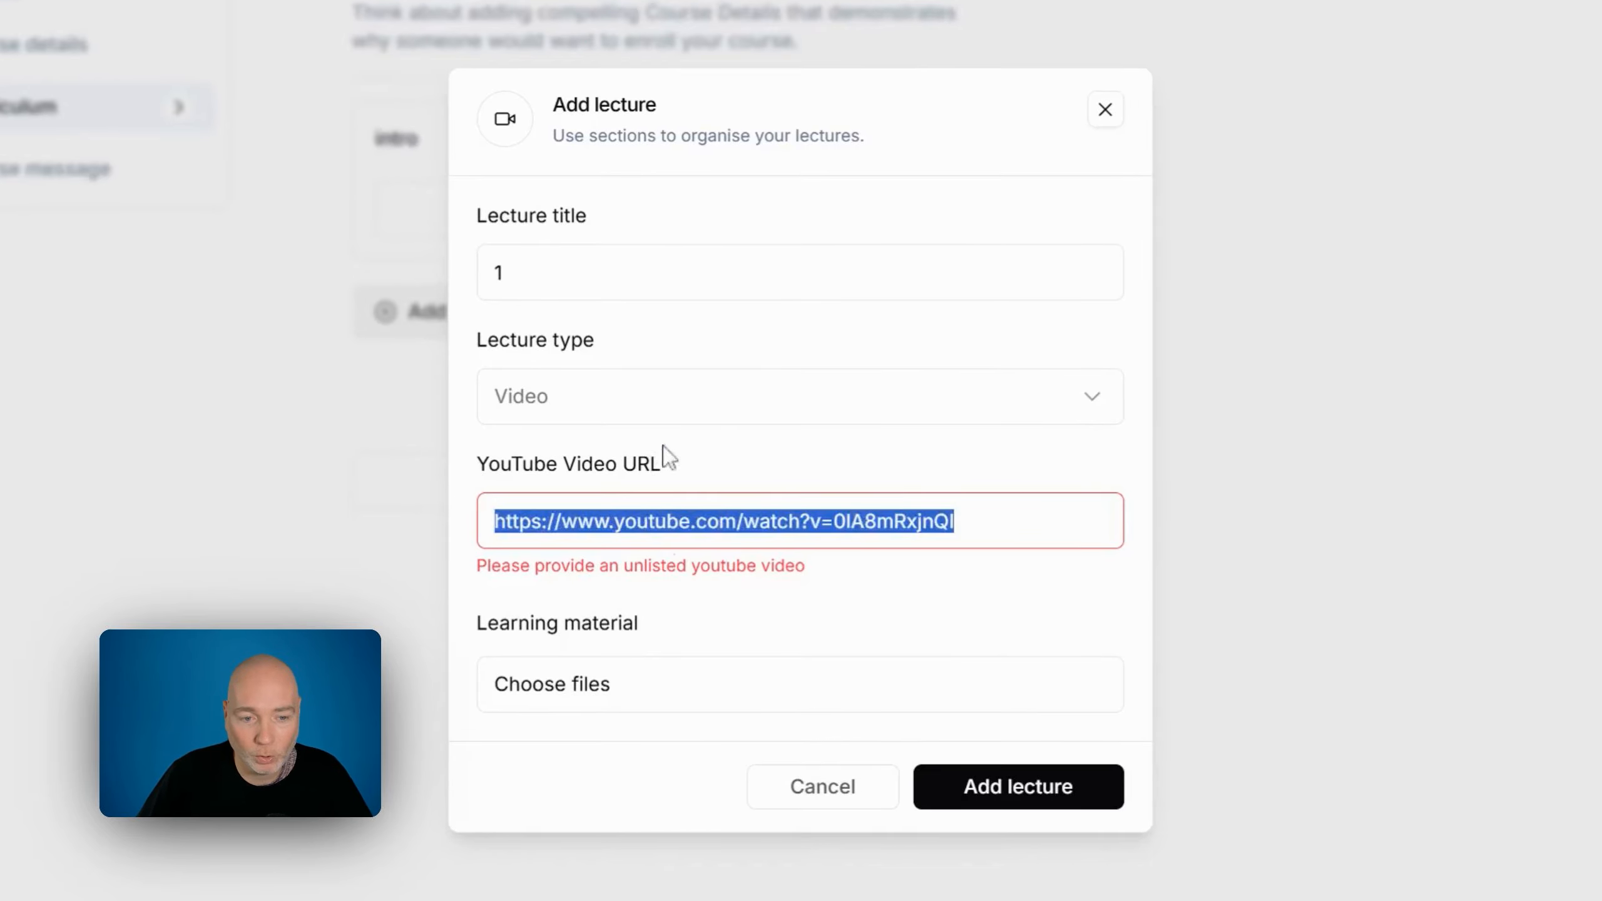
left_click(619, 394)
left_click(577, 547)
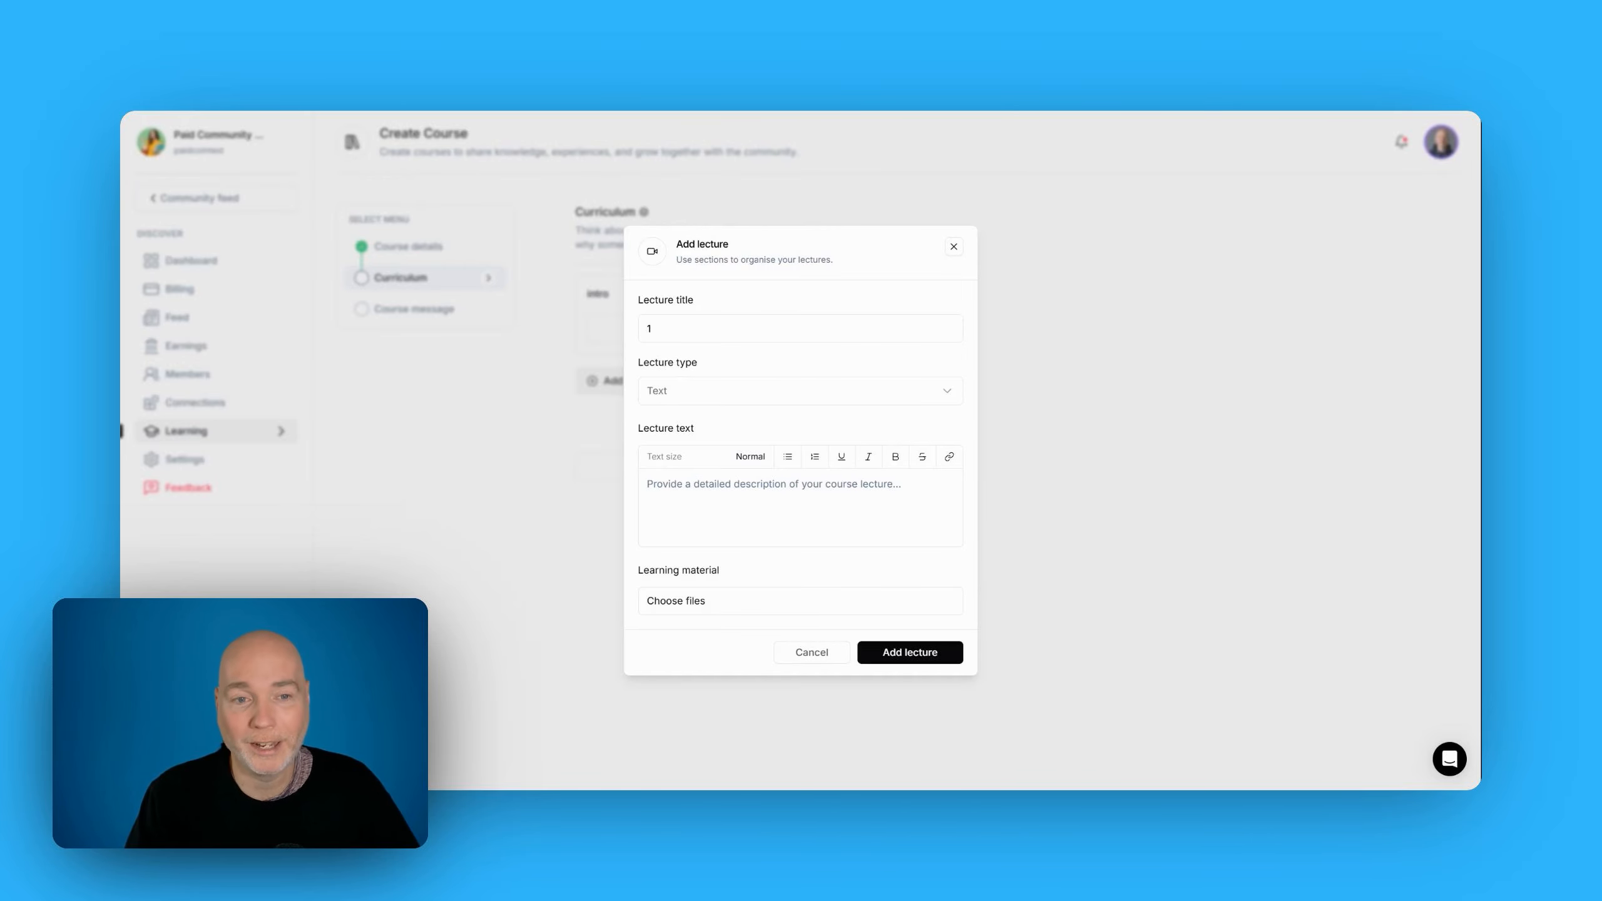
Add the text lecture to the intro section and proceed from the curriculum to the next course creation stage
key("Return")
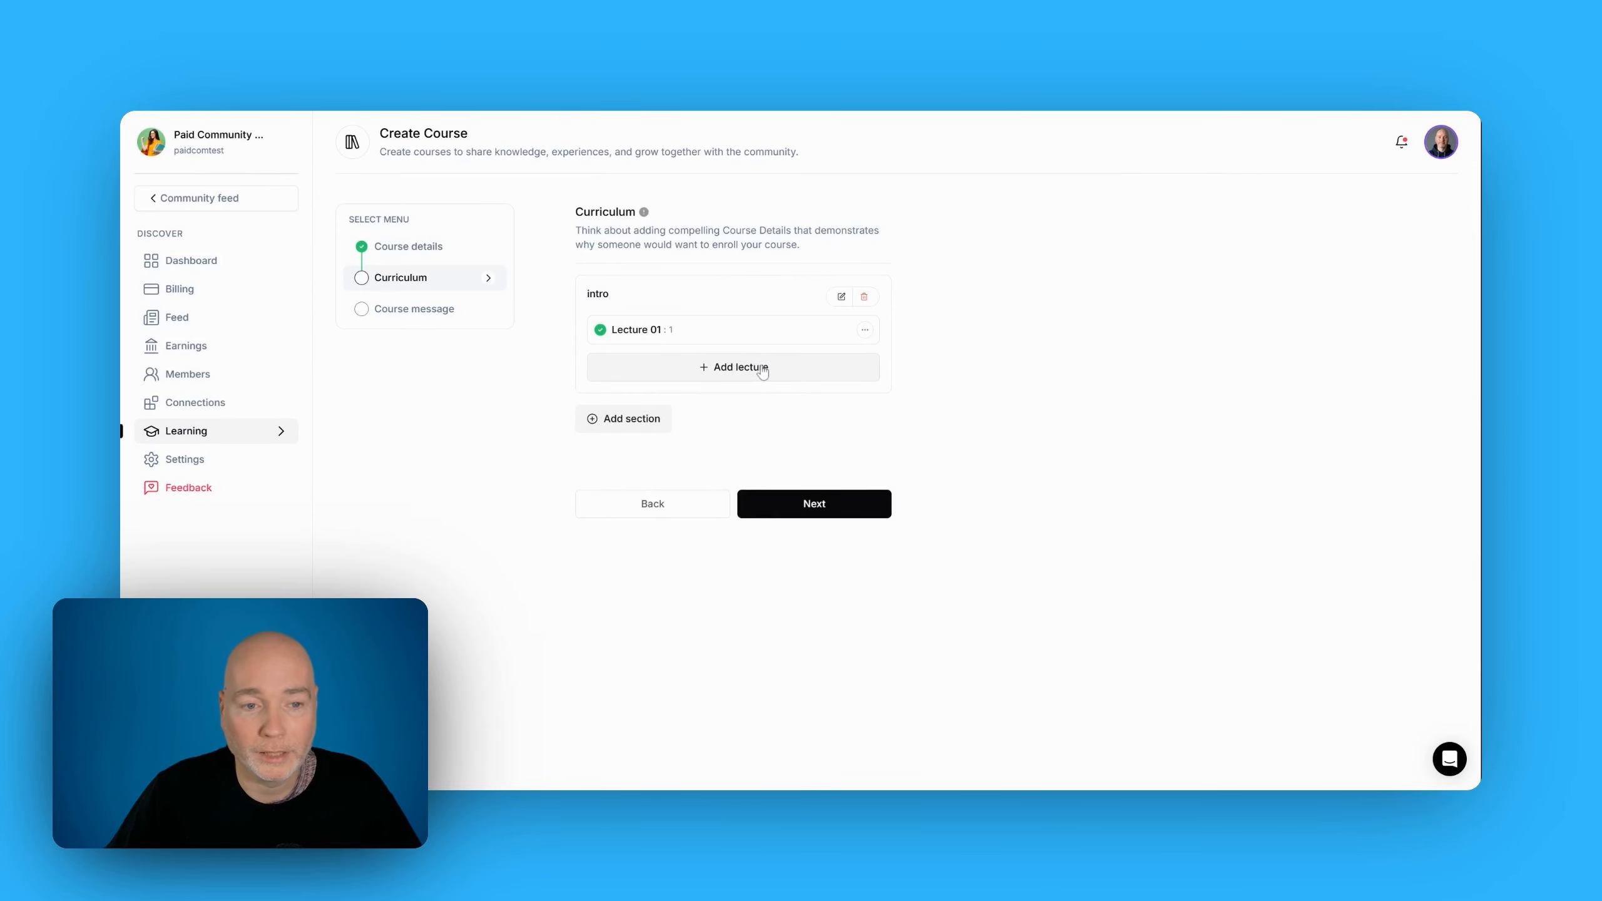
left_click(604, 430)
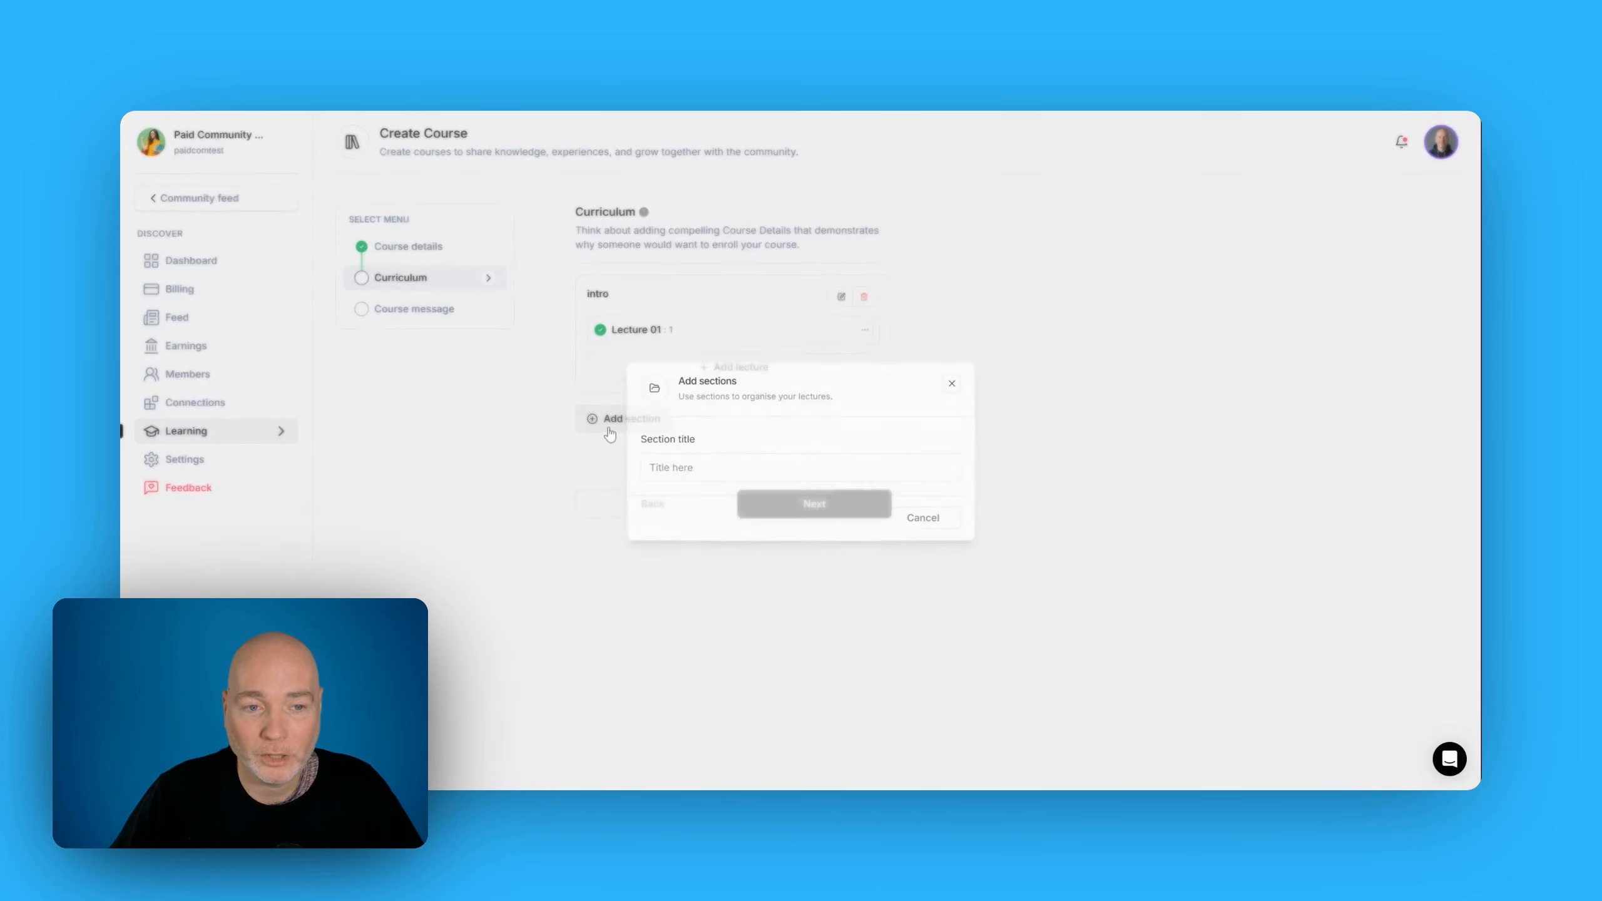
left_click(956, 382)
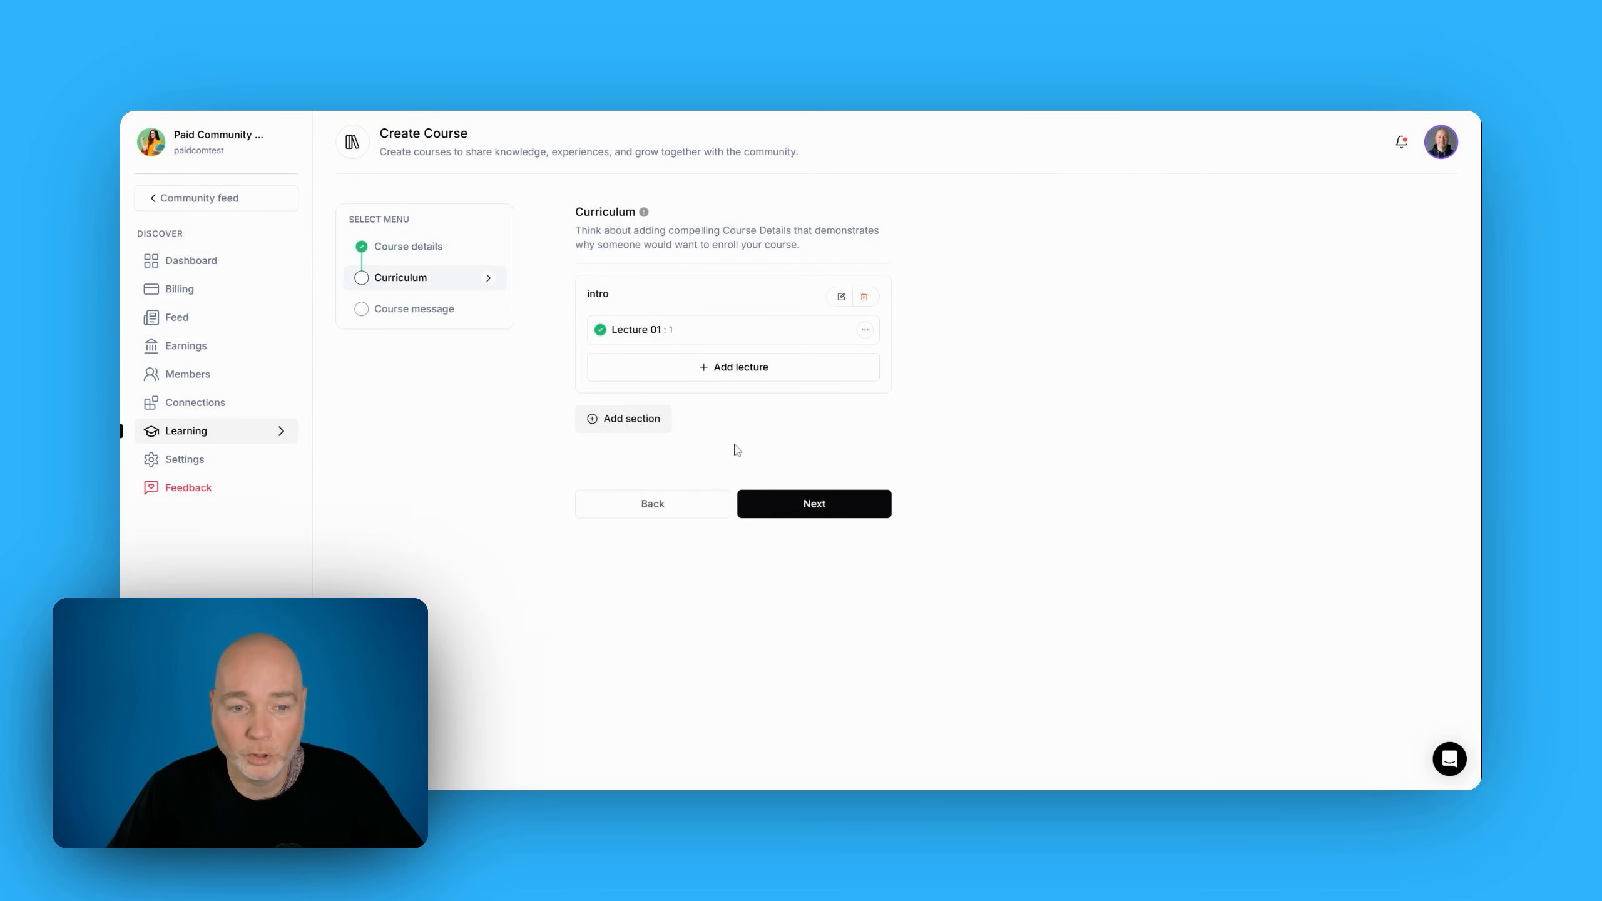
left_click(799, 502)
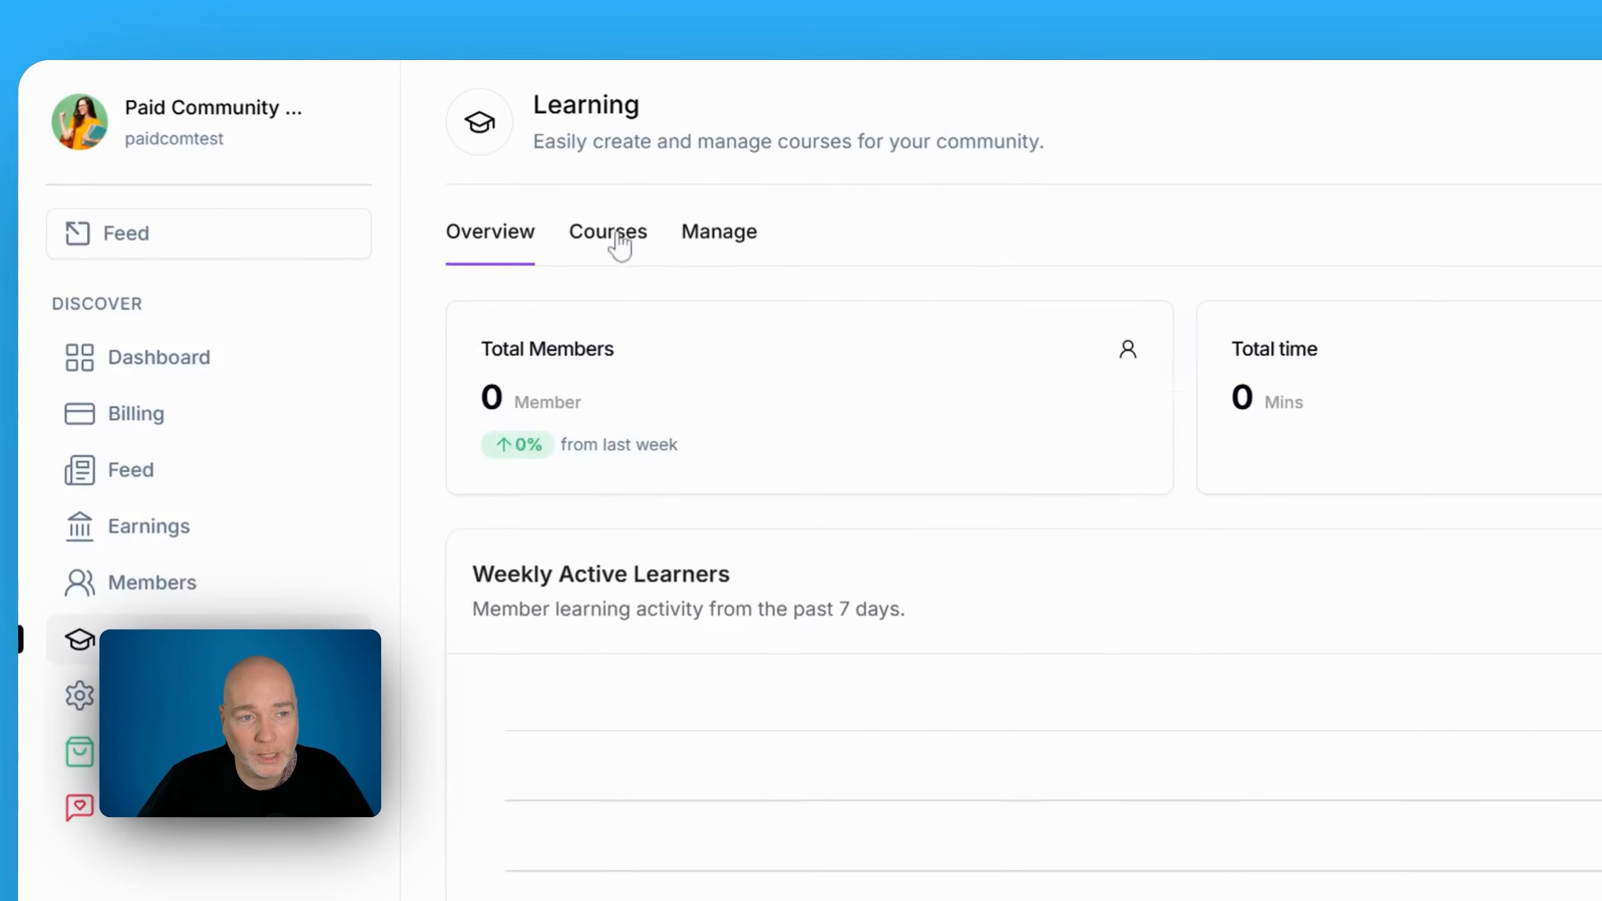
Review the Learning area's course list and its management pages for configurations, categories and the activity log
left_click(423, 201)
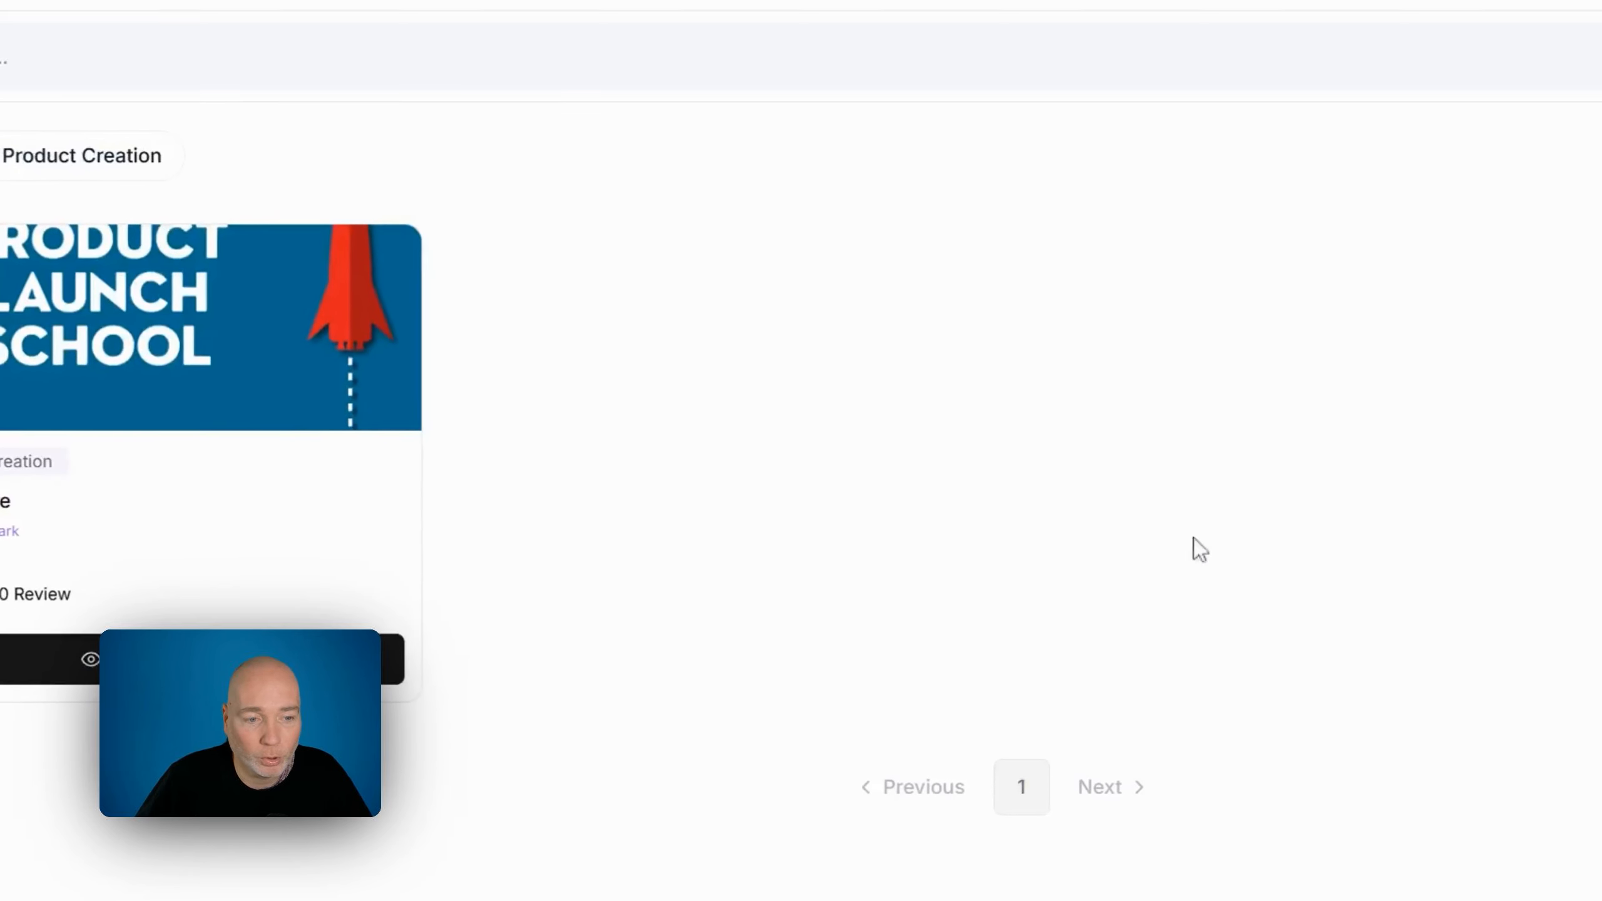
left_click(694, 205)
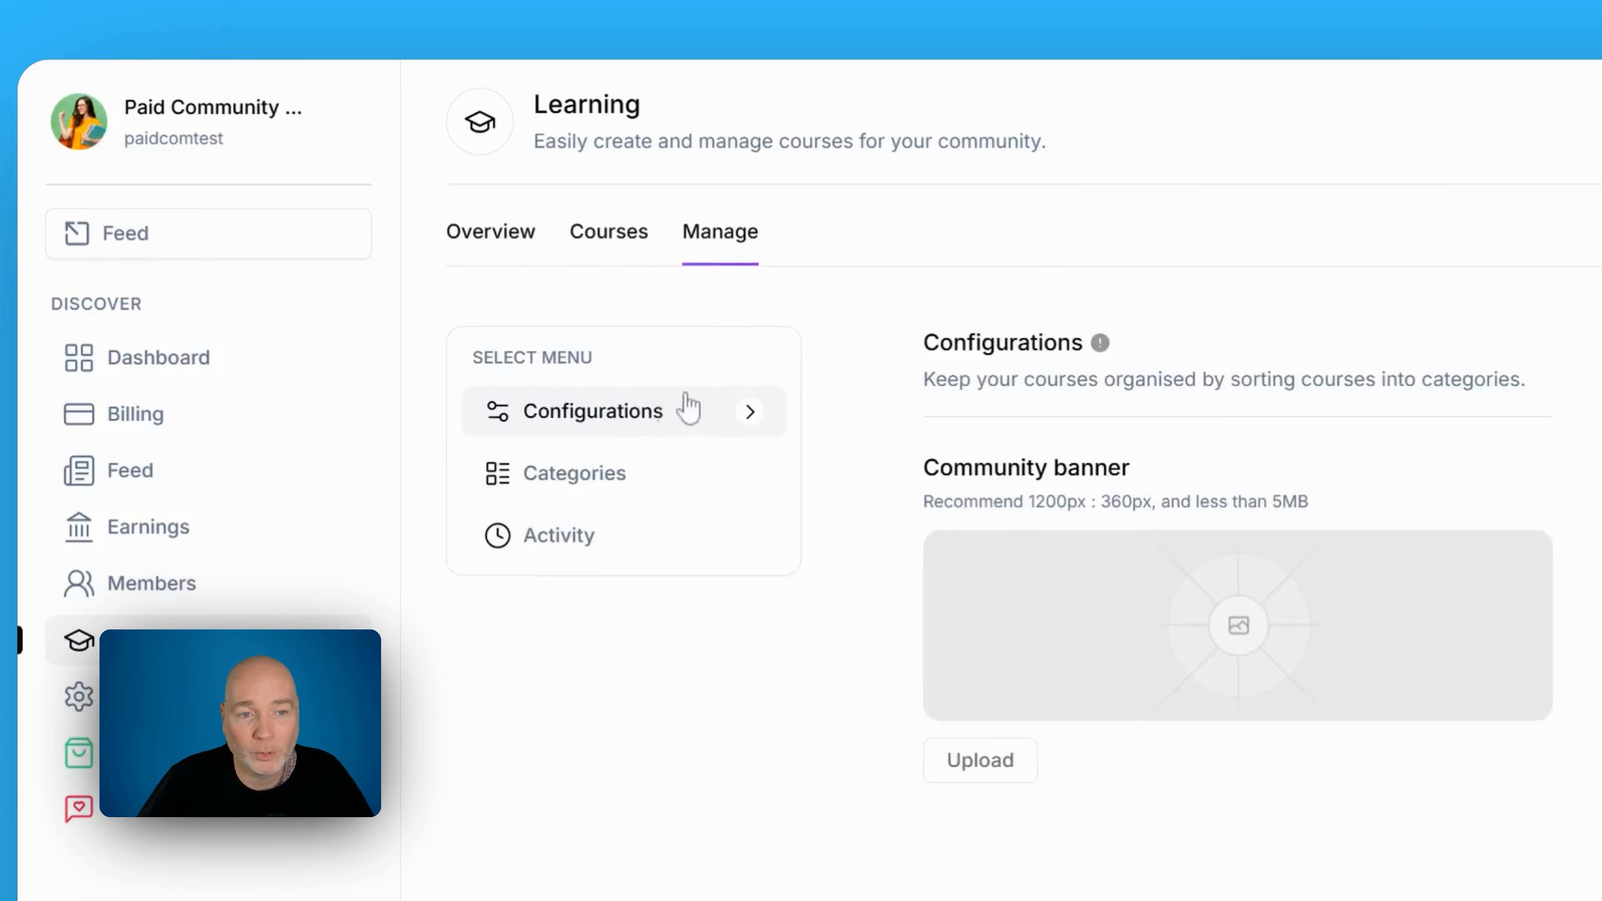
left_click(635, 473)
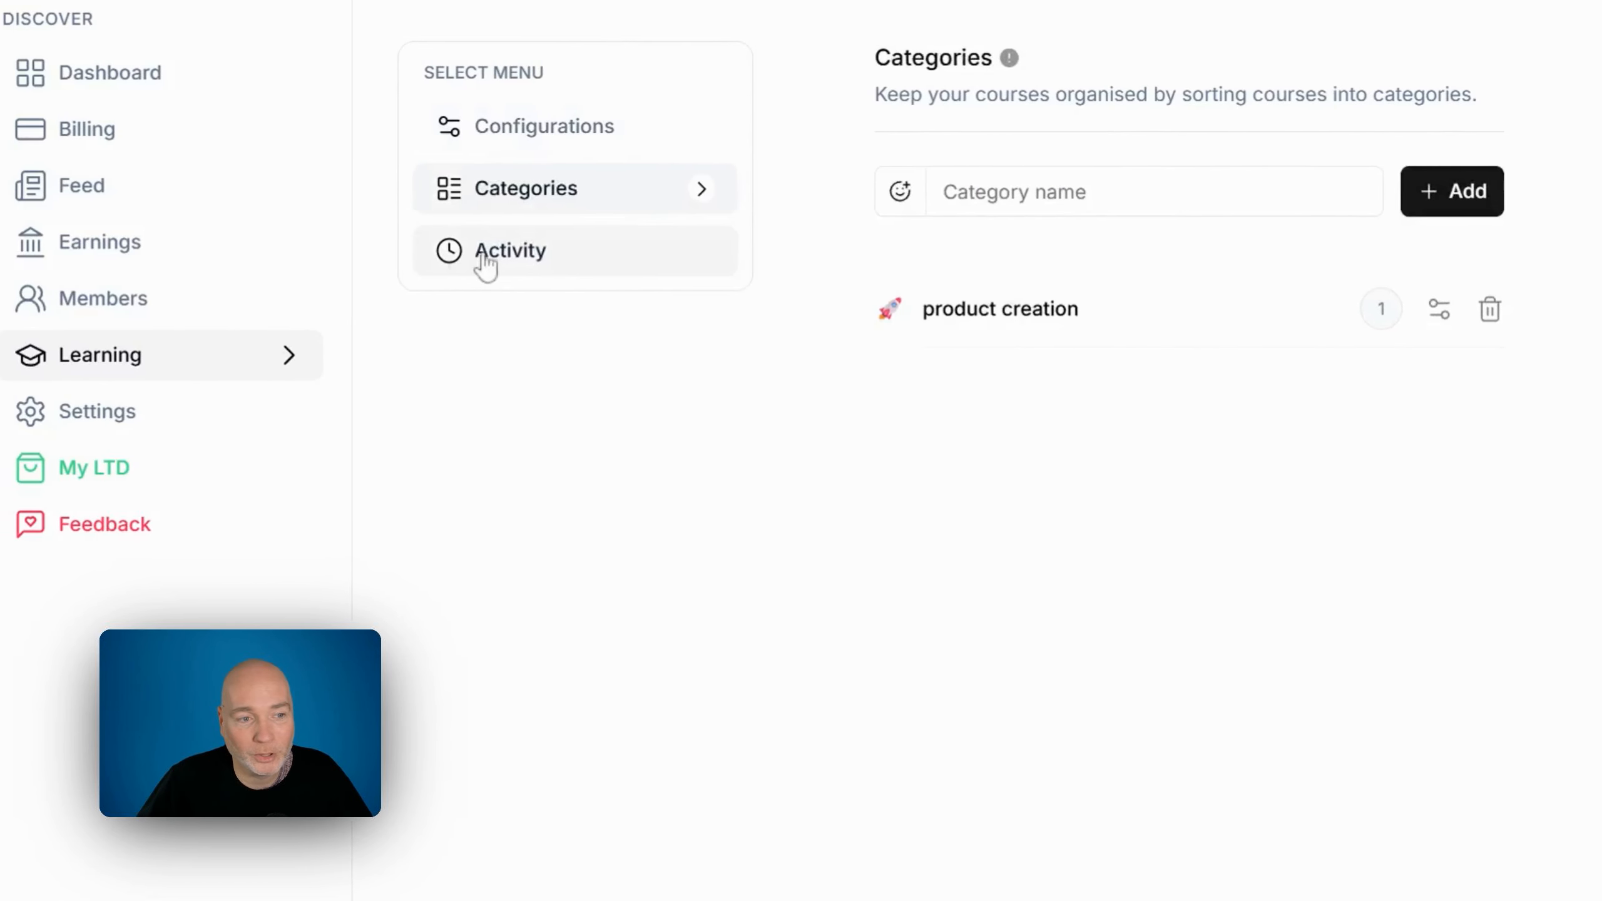
left_click(485, 266)
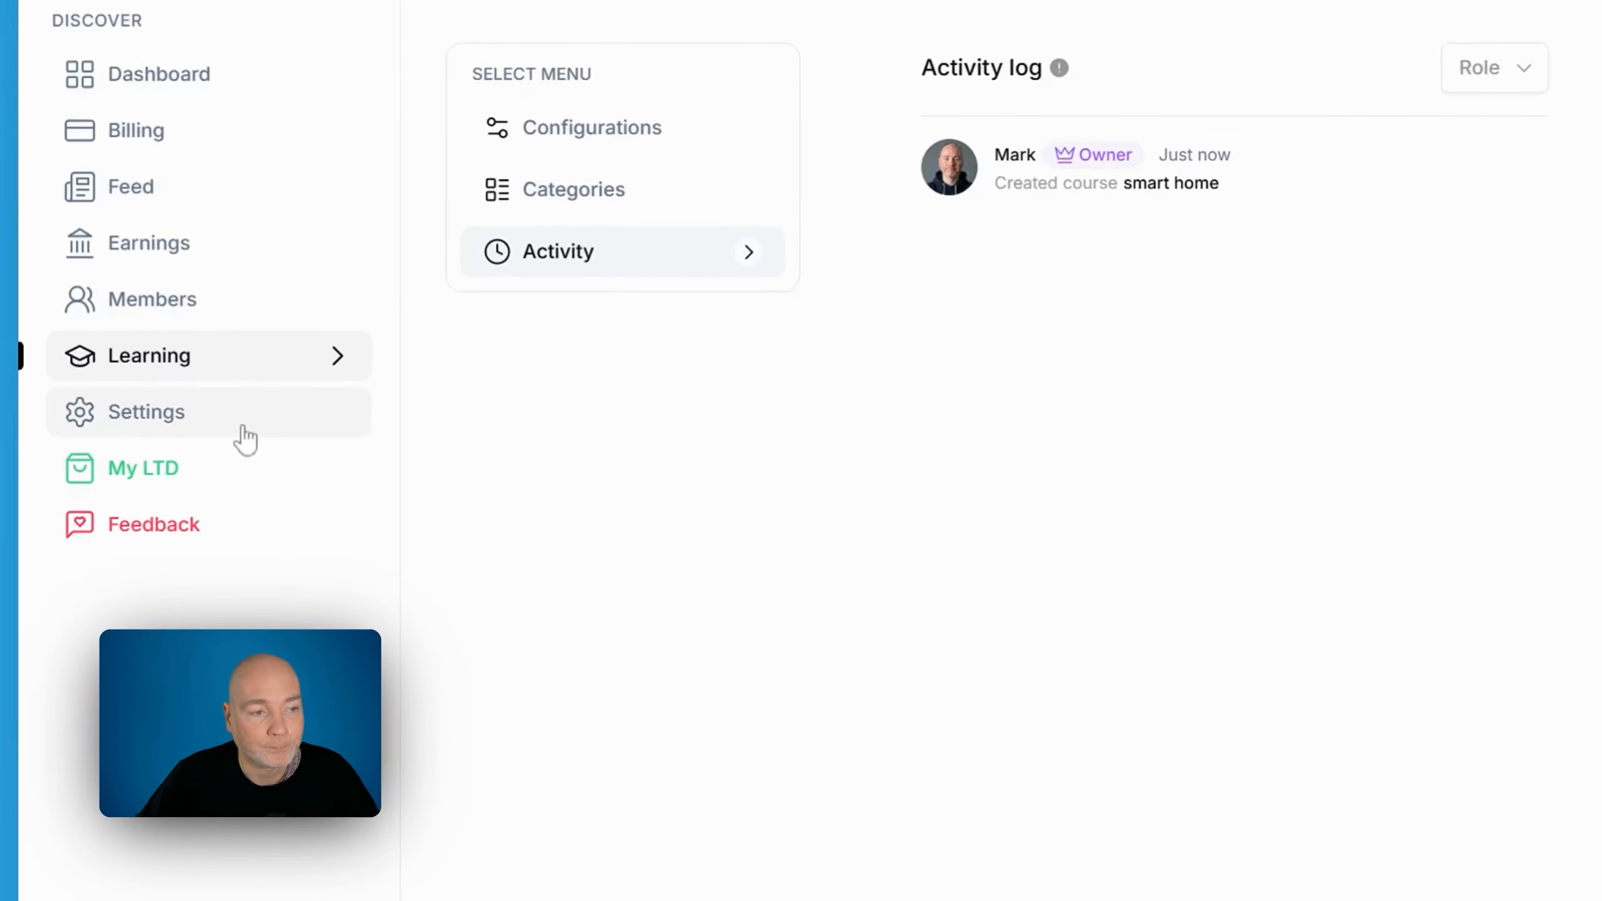
Examine the community settings, from the logo, banner and primary colour to the description and community deletion section
left_click(231, 439)
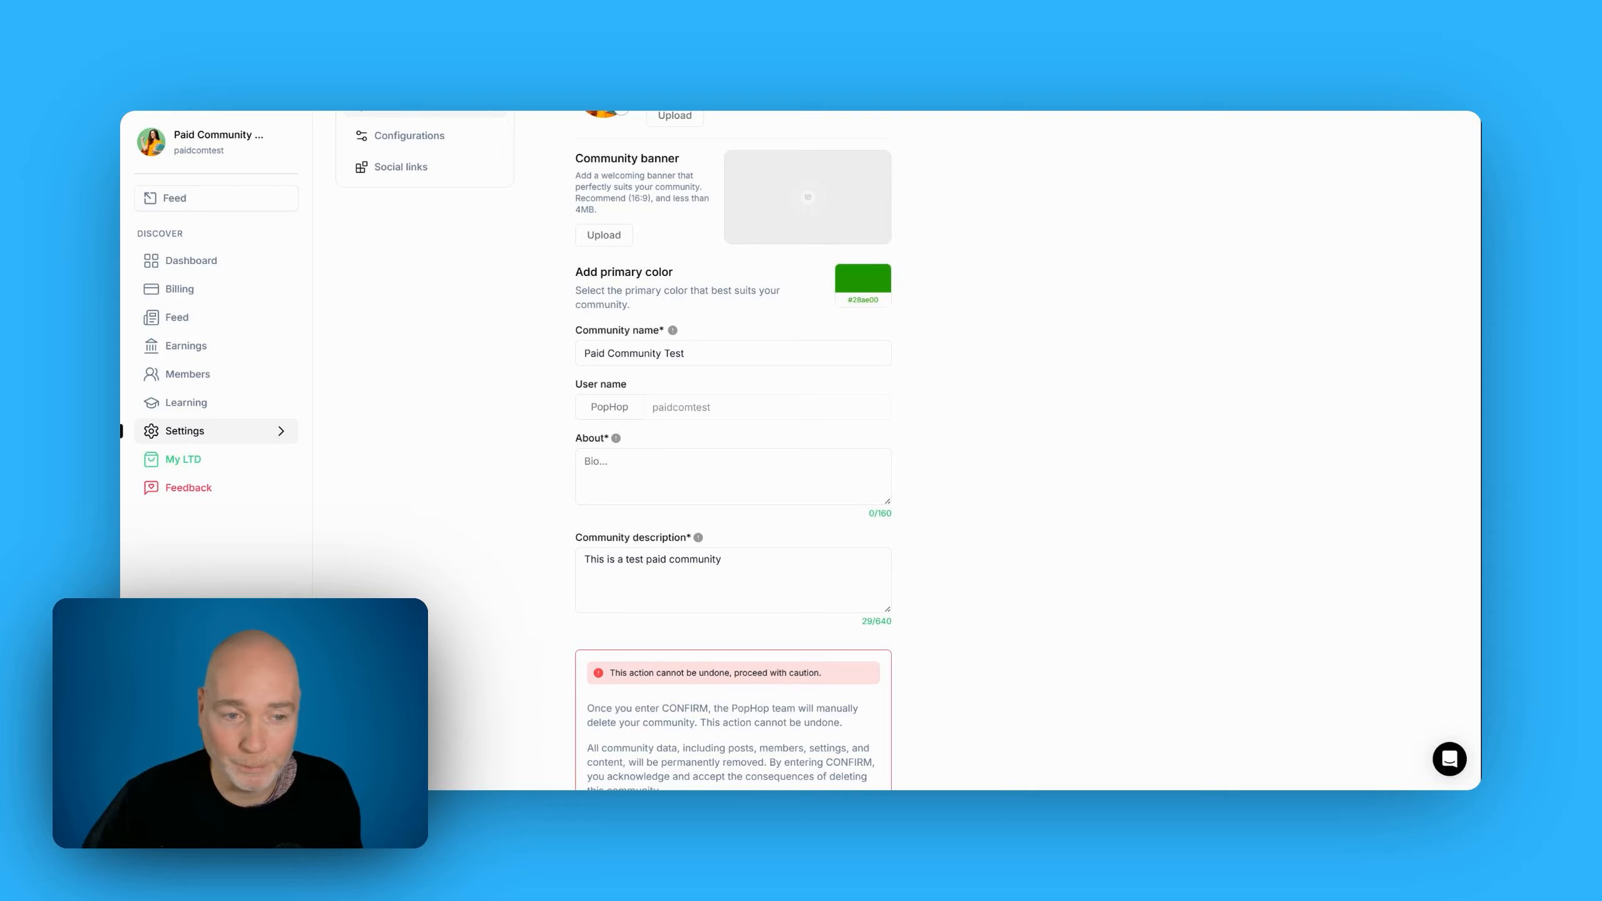
scroll(733, 442, "down", 3)
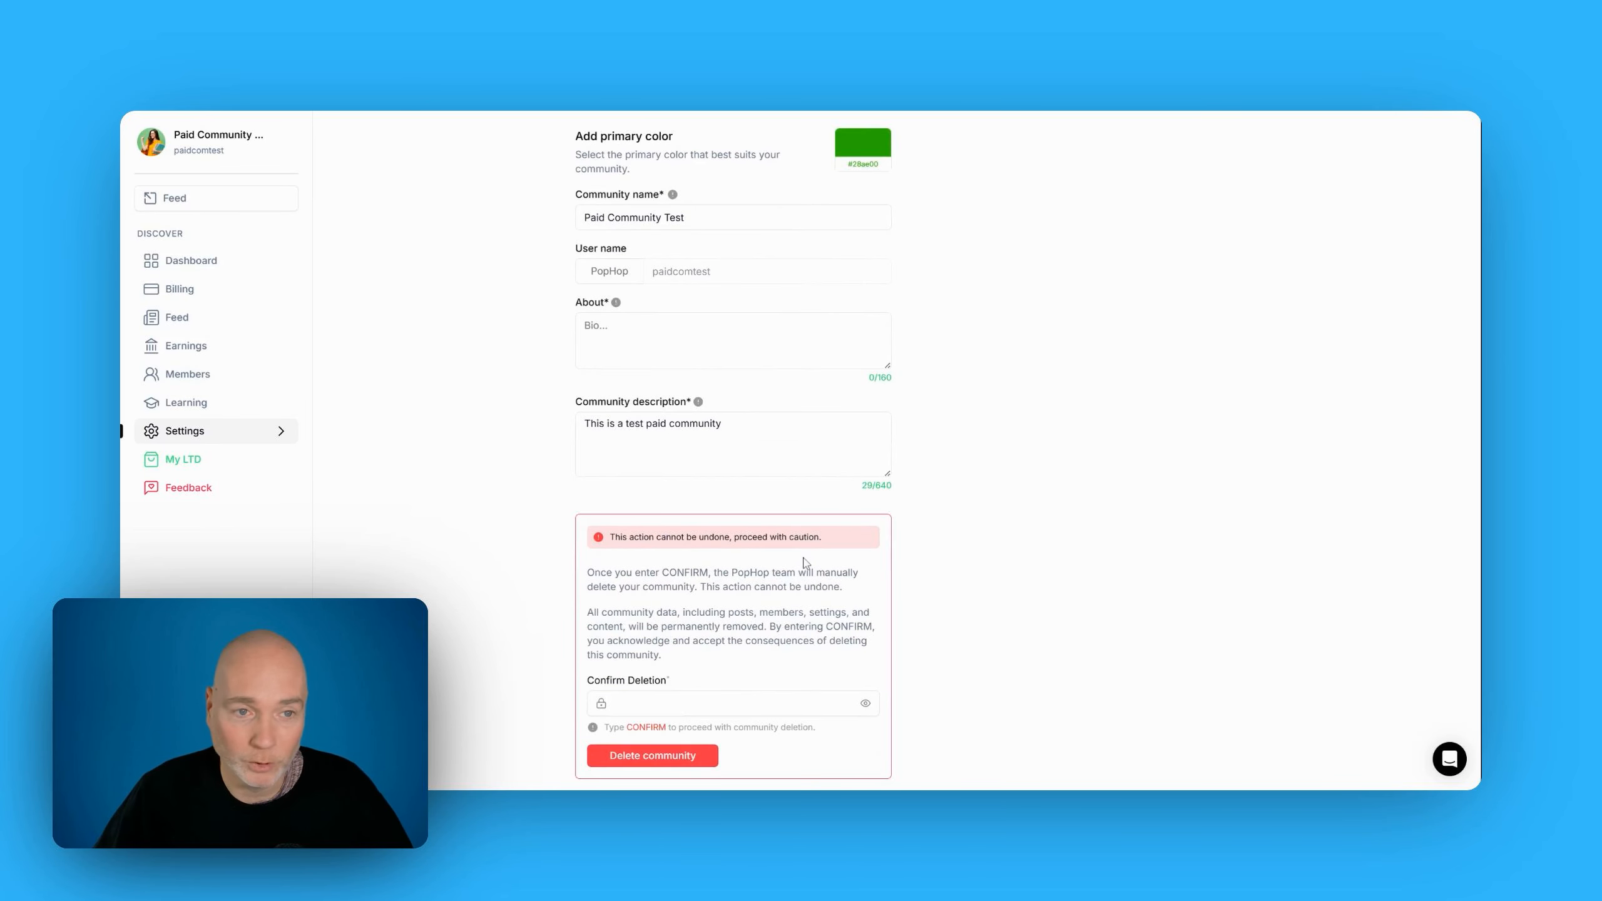
scroll(804, 561, "up", 6)
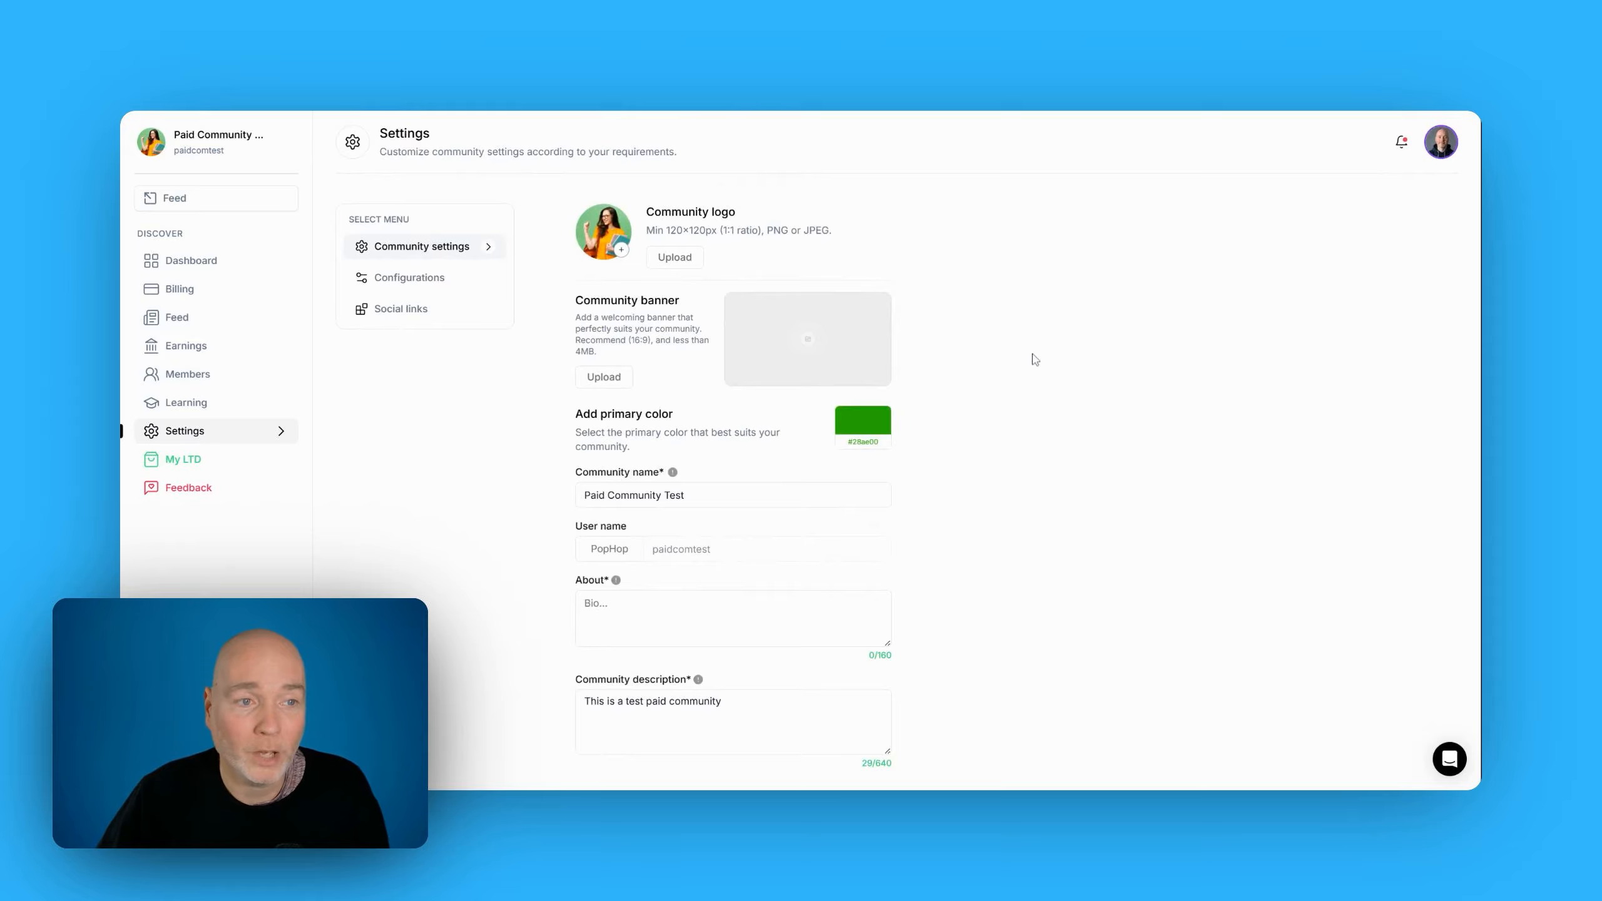